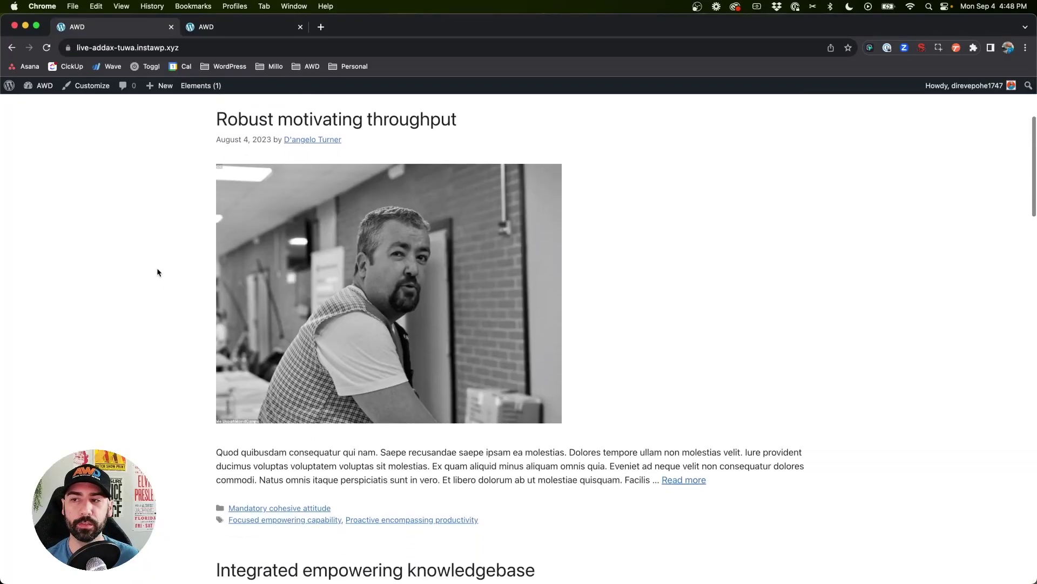
pyautogui.scroll(-20, 157, 271)
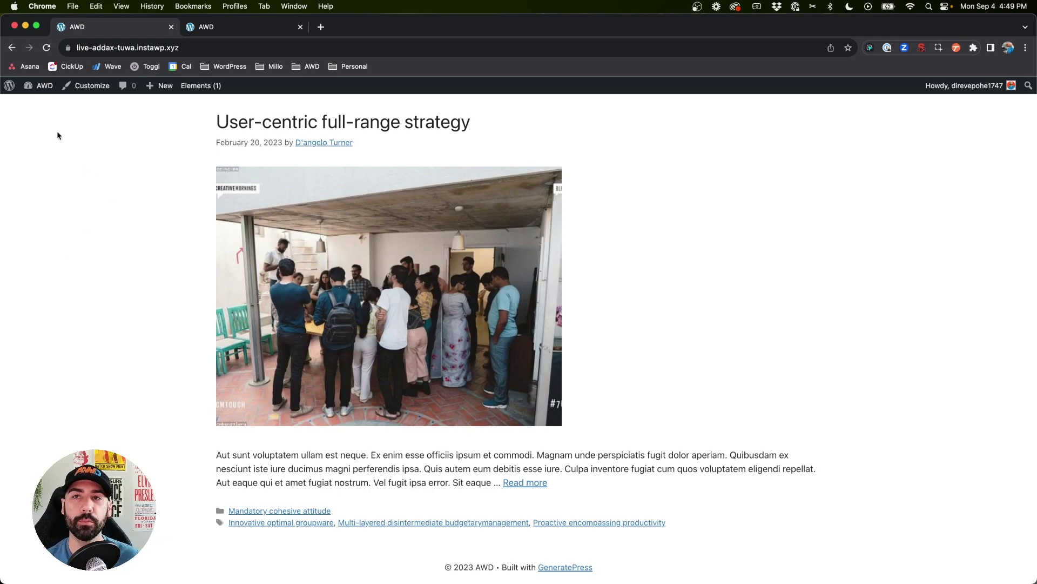
# From the dashboard, create a new Block element under Appearance > Elements
pyautogui.click(40, 91)
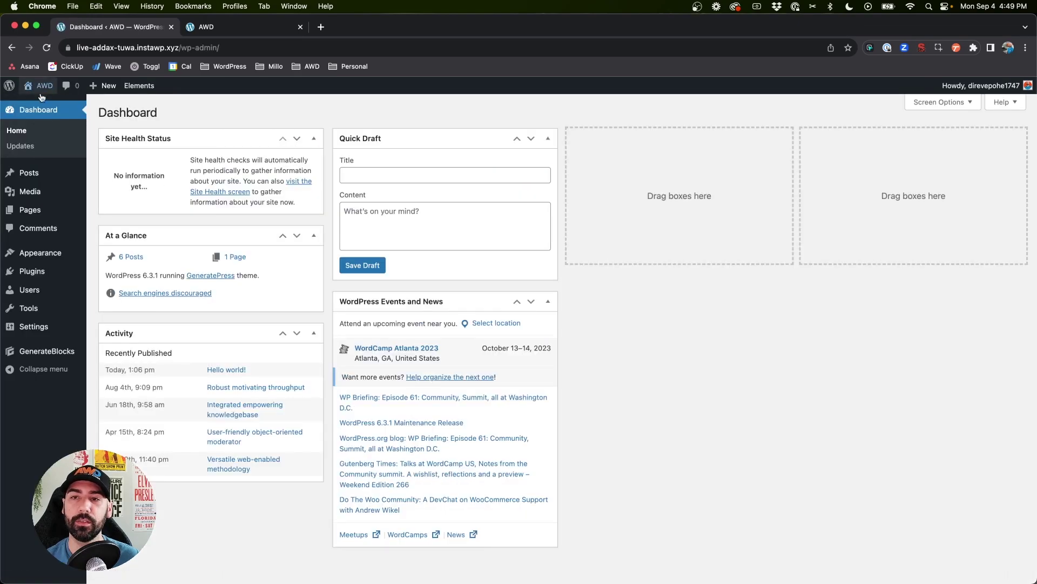
pyautogui.moveTo(38, 252)
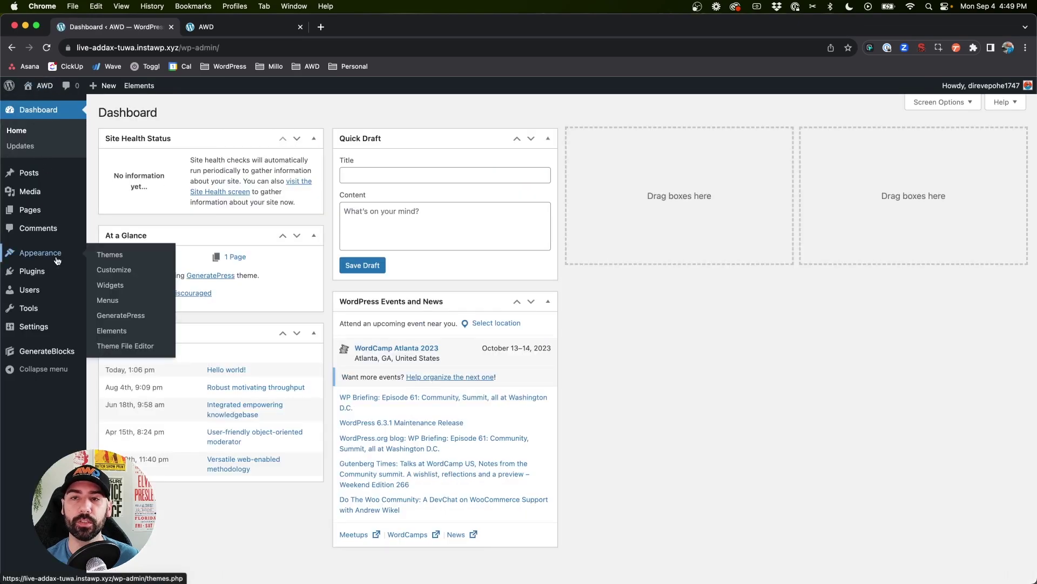
pyautogui.click(112, 331)
pyautogui.click(195, 136)
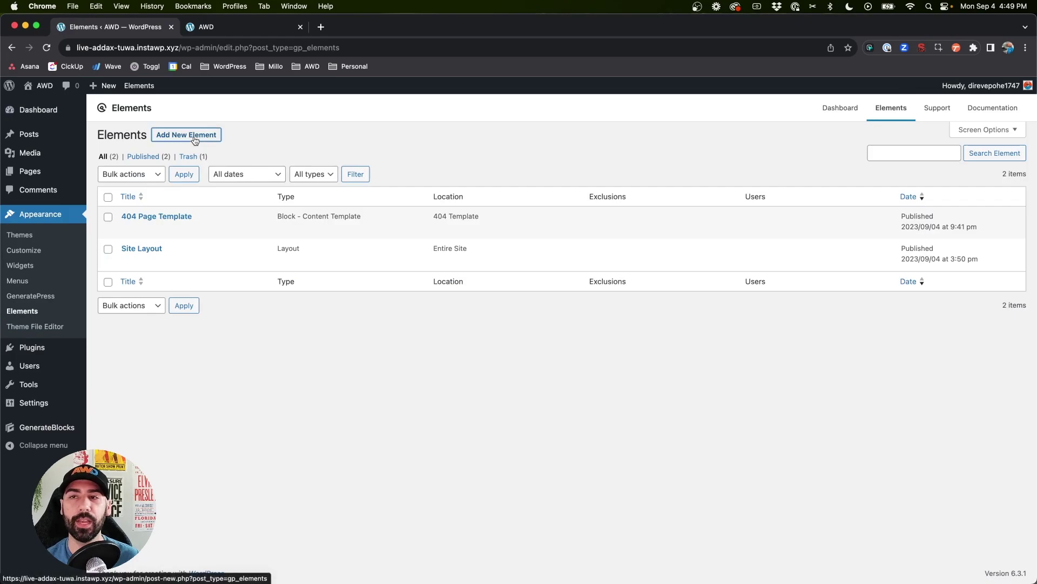
pyautogui.click(438, 339)
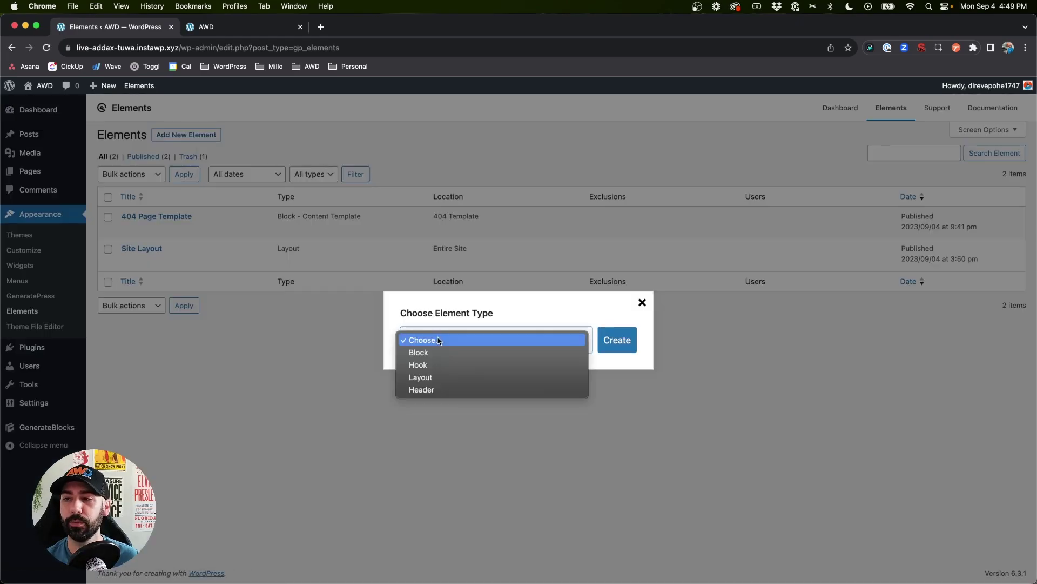
pyautogui.click(430, 353)
pyautogui.click(619, 341)
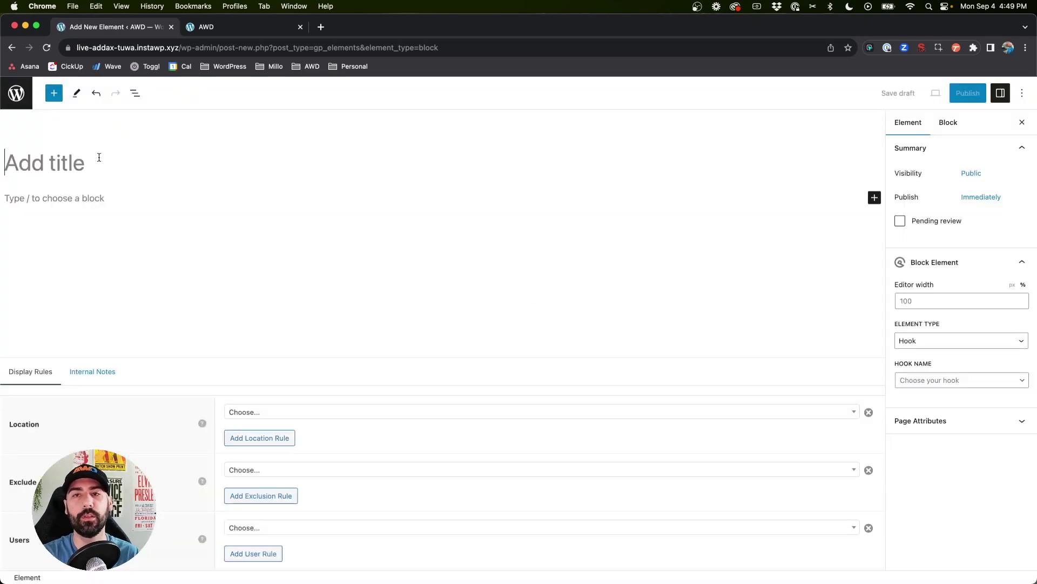
# Title the element 'Site Footer' and set its Element Type to Site Footer
pyautogui.write('Site Foo')
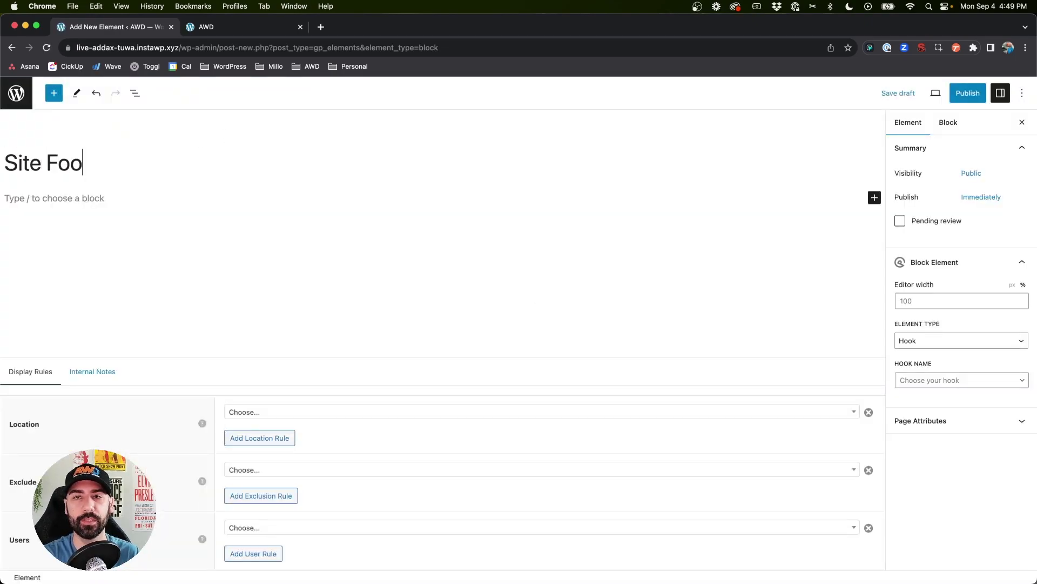
pyautogui.write('ter')
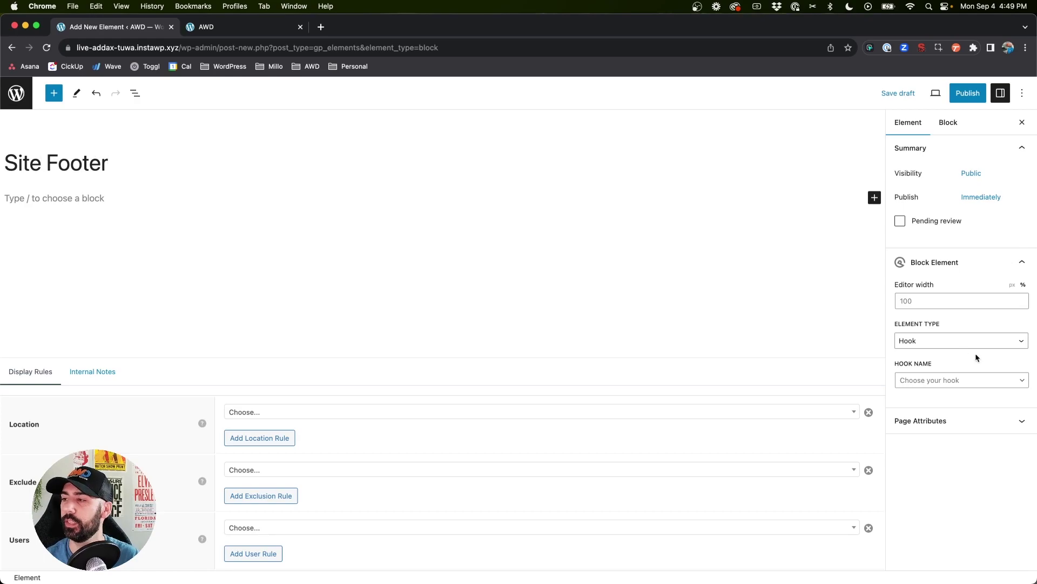
pyautogui.click(916, 343)
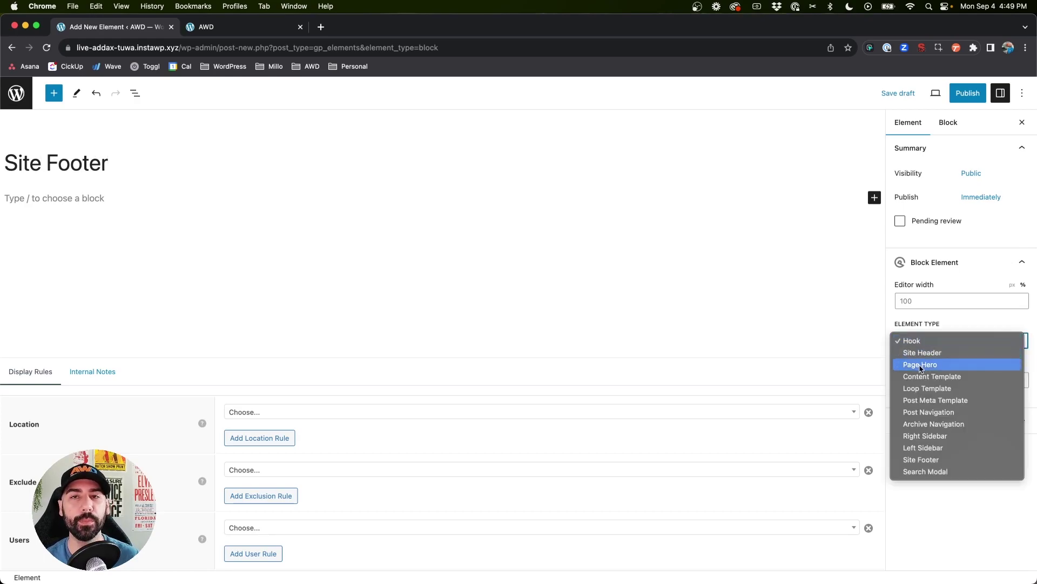
pyautogui.click(917, 460)
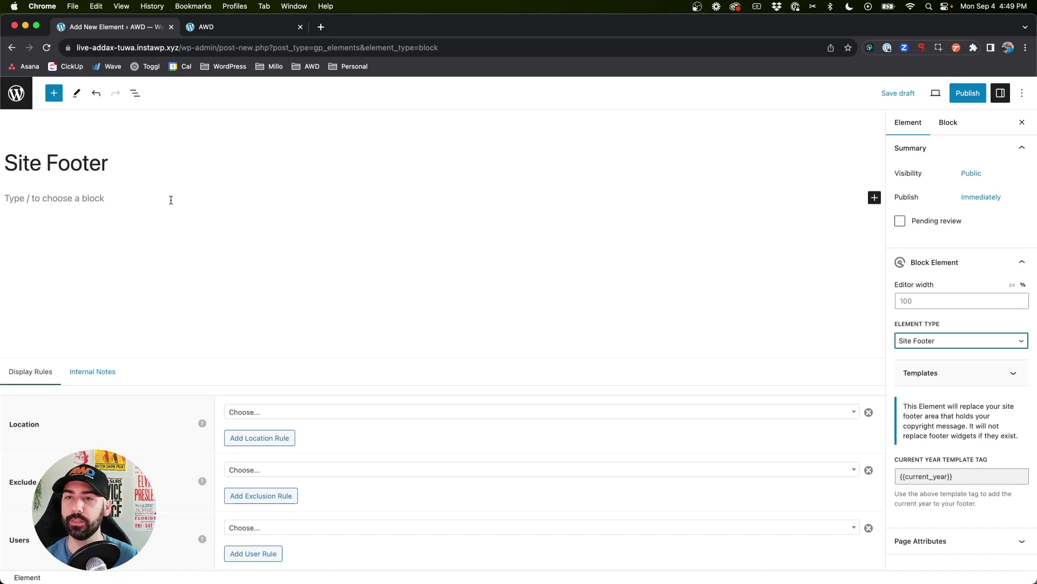
# Insert a Container block with a centered inner container using /cont
pyautogui.click(102, 197)
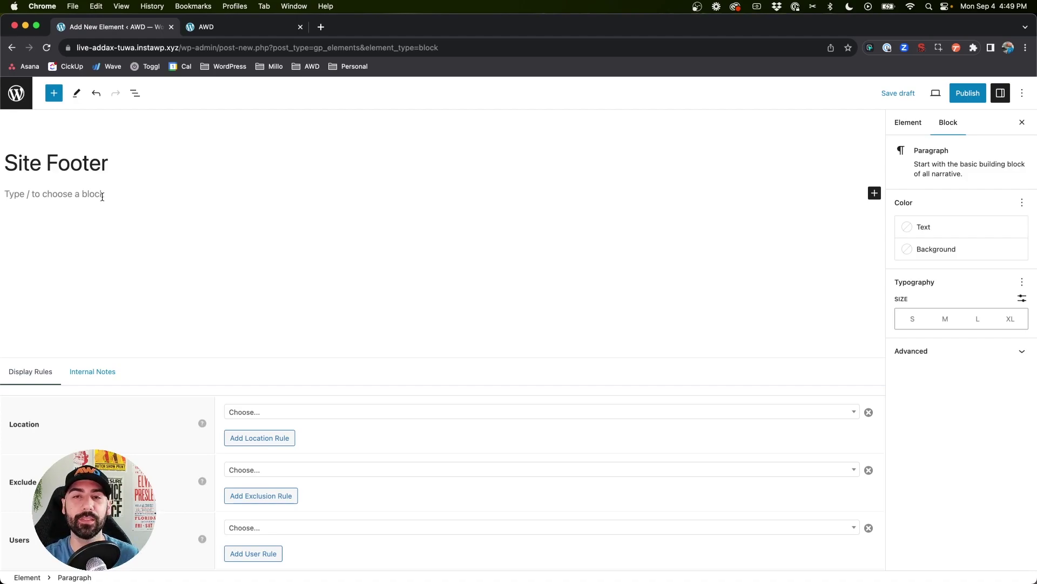
pyautogui.write('/')
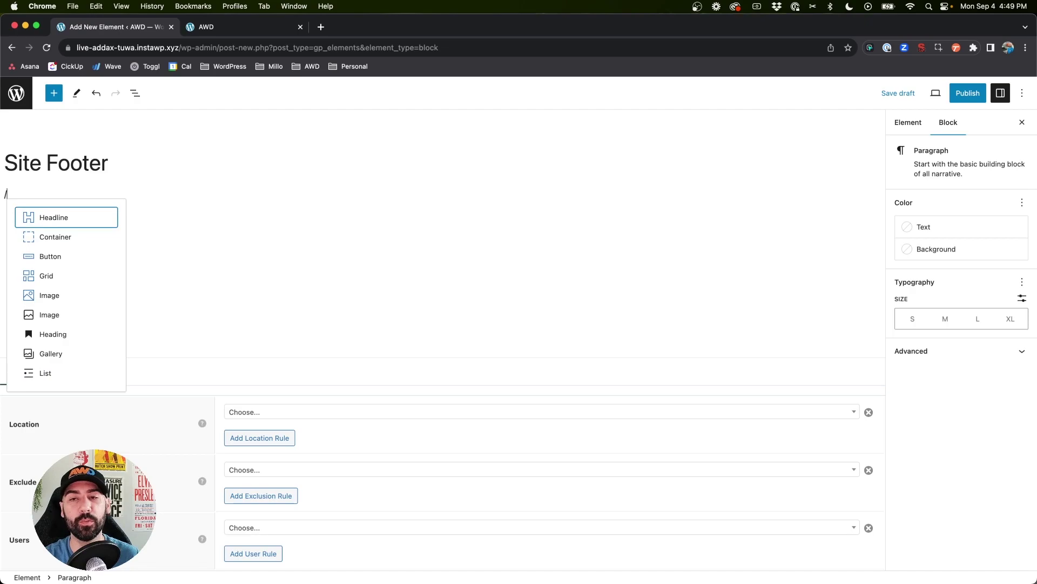
pyautogui.write('cont')
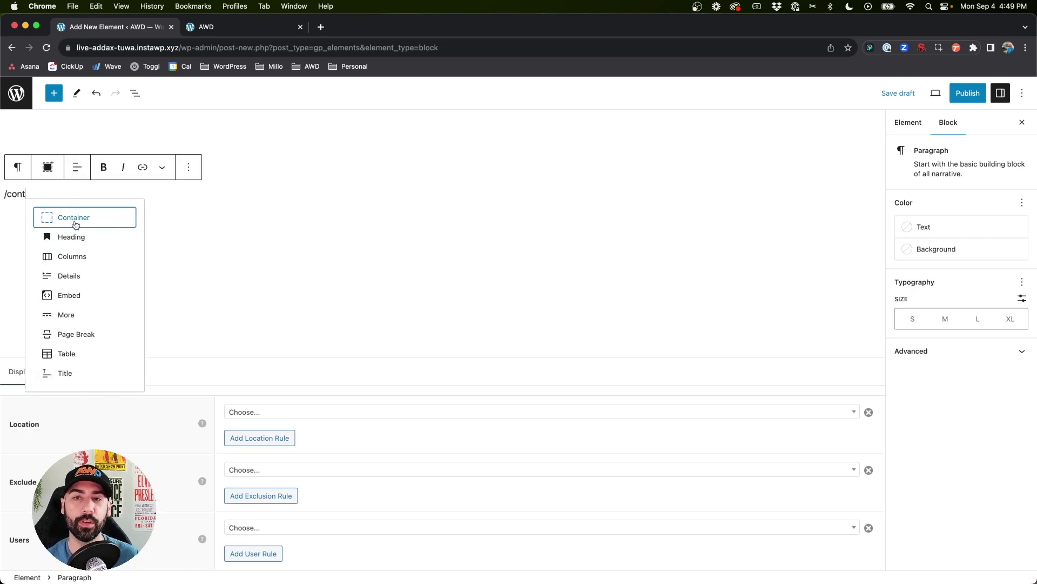
pyautogui.click(75, 225)
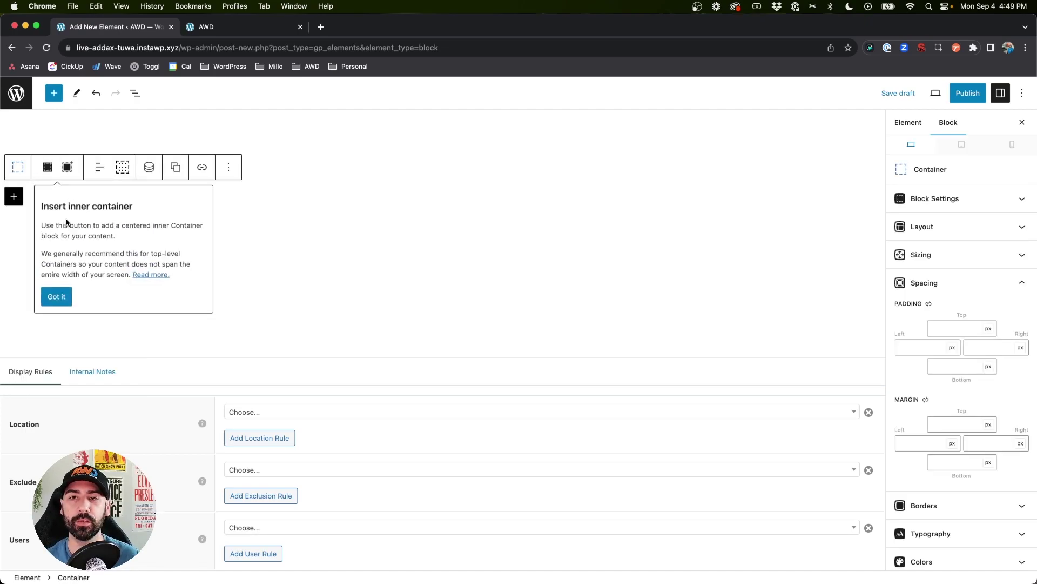
pyautogui.click(47, 168)
# Give the outer container 40 px top padding and 20 px left and right padding
pyautogui.click(132, 167)
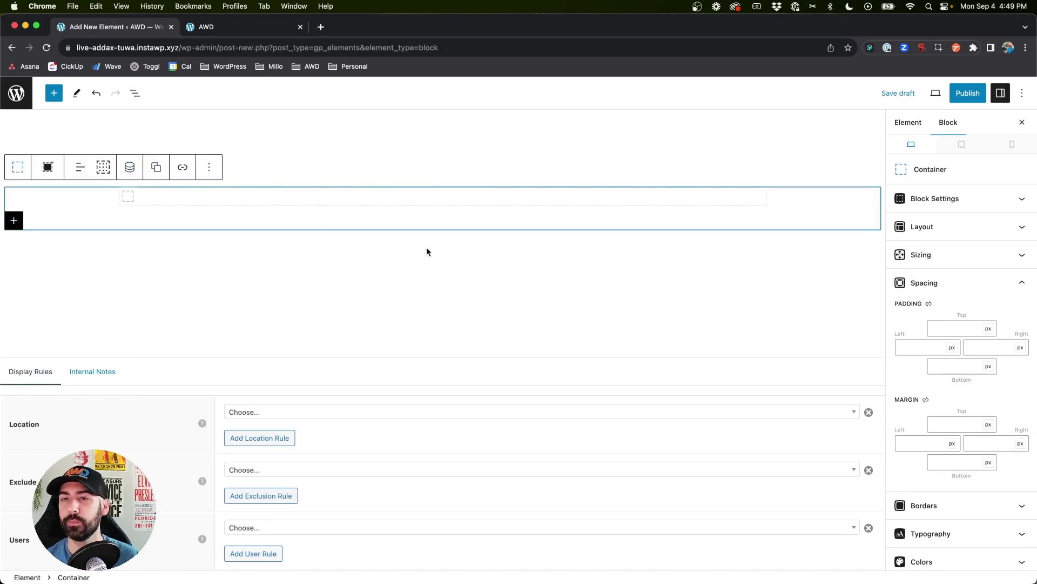
pyautogui.click(950, 329)
pyautogui.write('40')
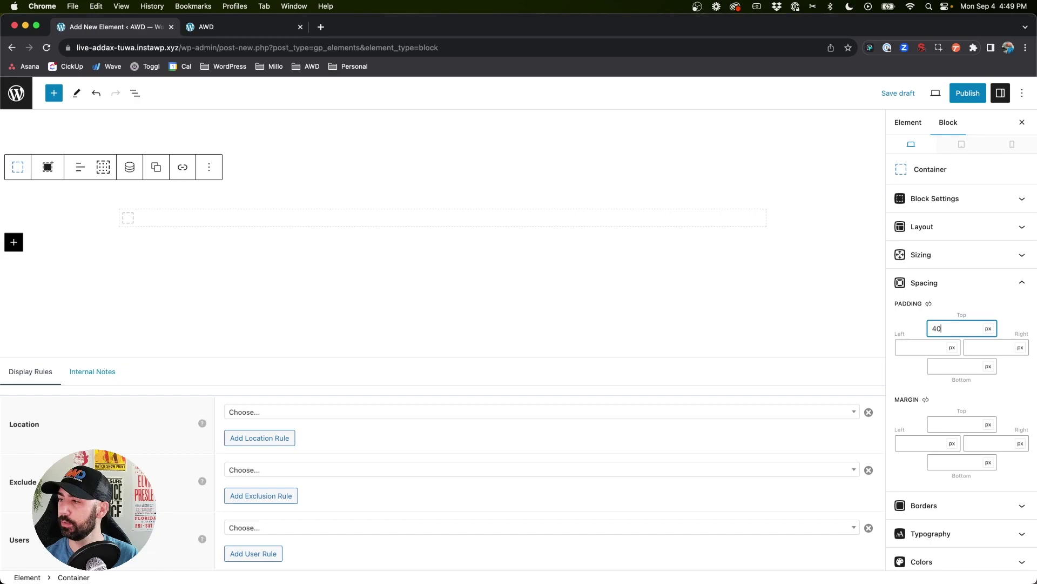
pyautogui.click(921, 347)
pyautogui.write('20')
pyautogui.press('Tab')
pyautogui.press('Tab')
pyautogui.write('20')
pyautogui.press('Tab')
pyautogui.press('Tab')
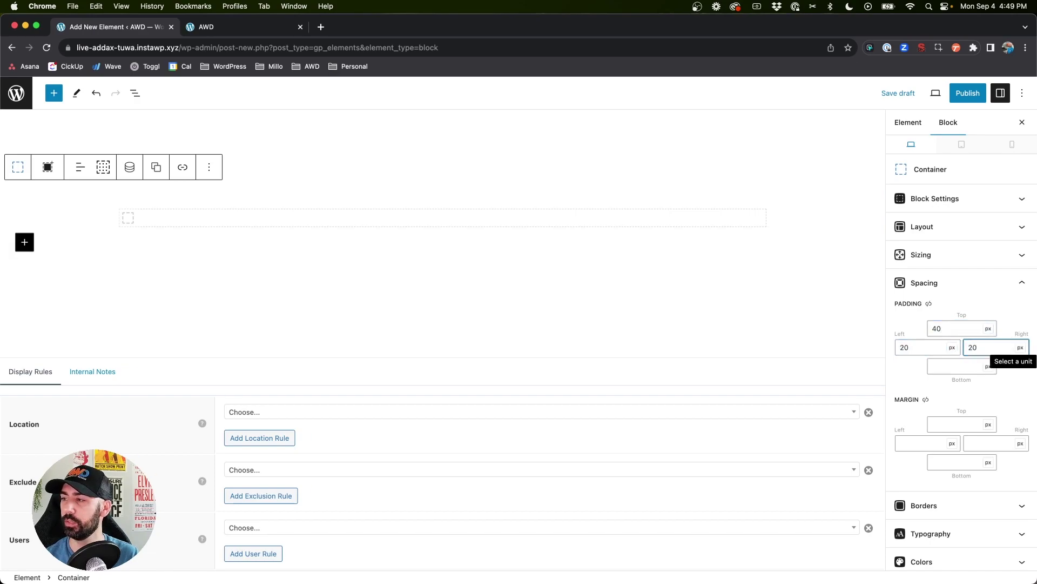
# Set the bottom padding to 40, then add a four-column Grid inside the inner container
pyautogui.write('40')
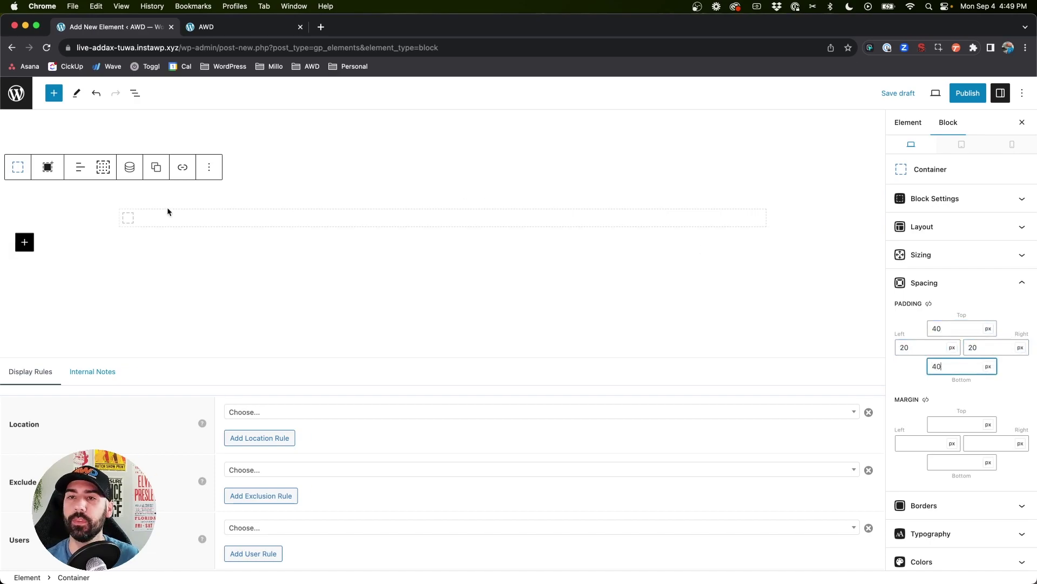
pyautogui.click(128, 218)
pyautogui.click(128, 218)
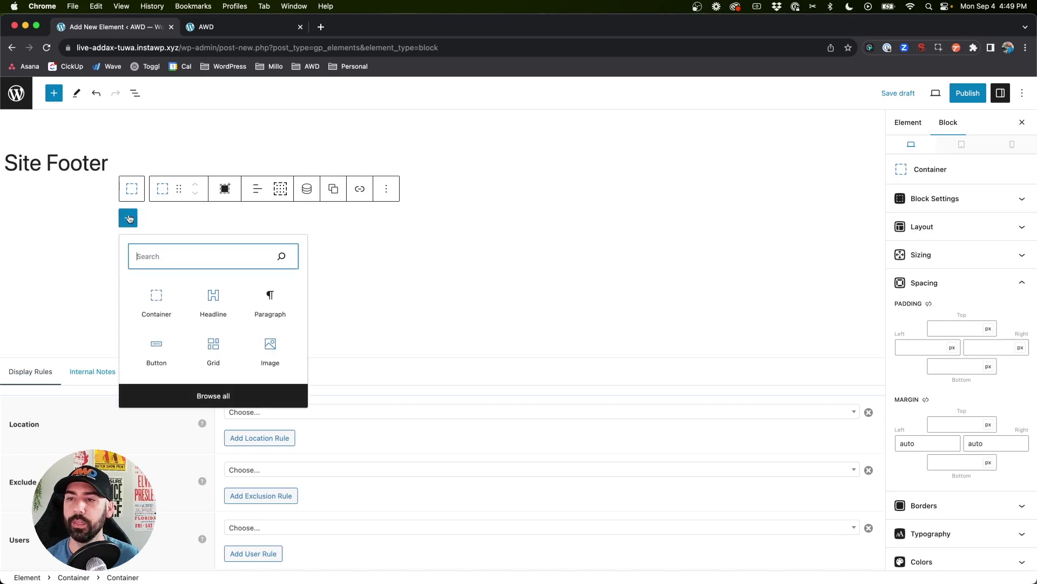
pyautogui.write('gr')
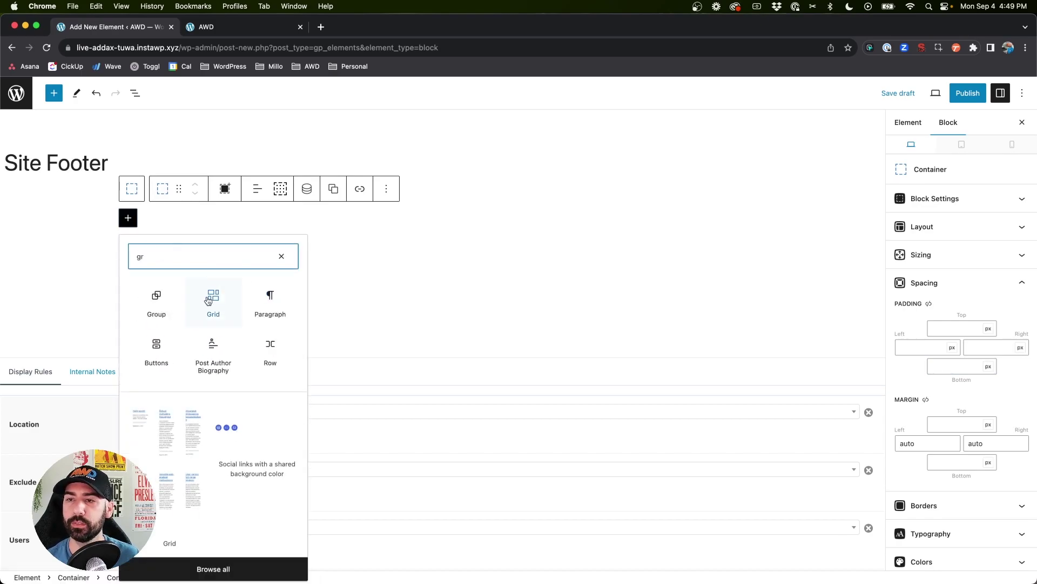
pyautogui.click(213, 302)
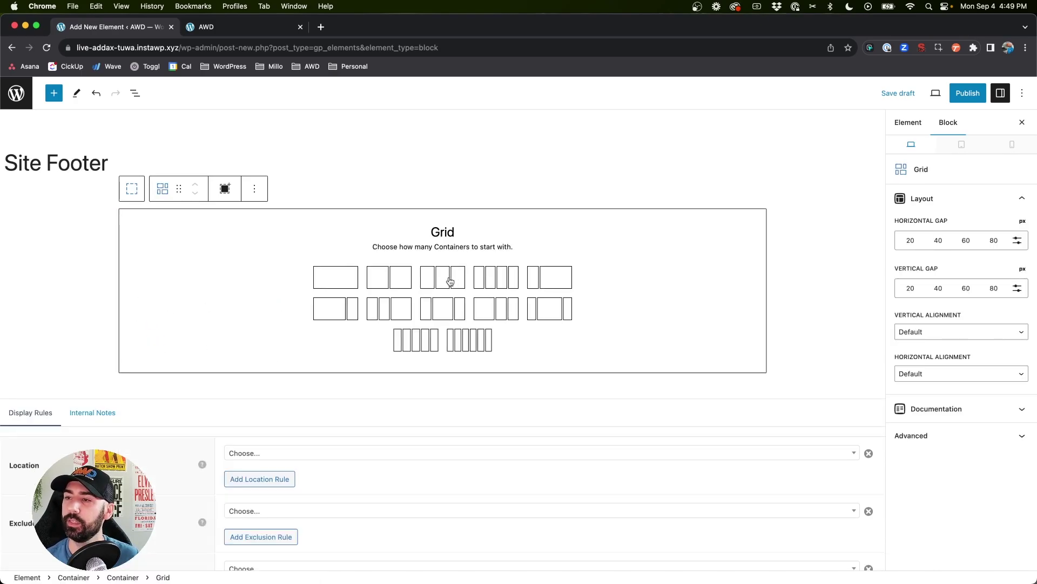
pyautogui.click(489, 279)
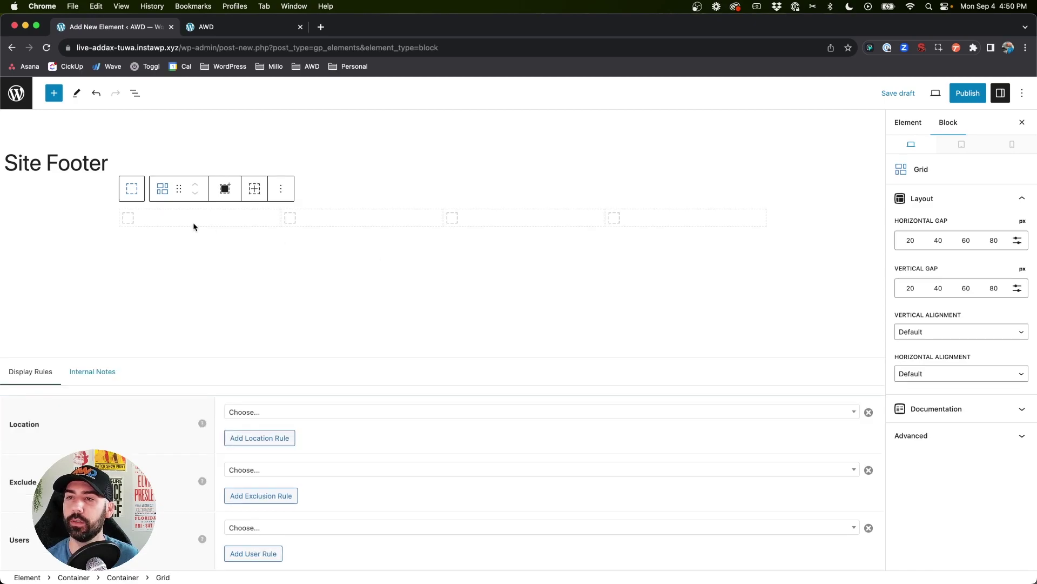
# Set the grid's horizontal gap between columns to 40 px
pyautogui.click(192, 222)
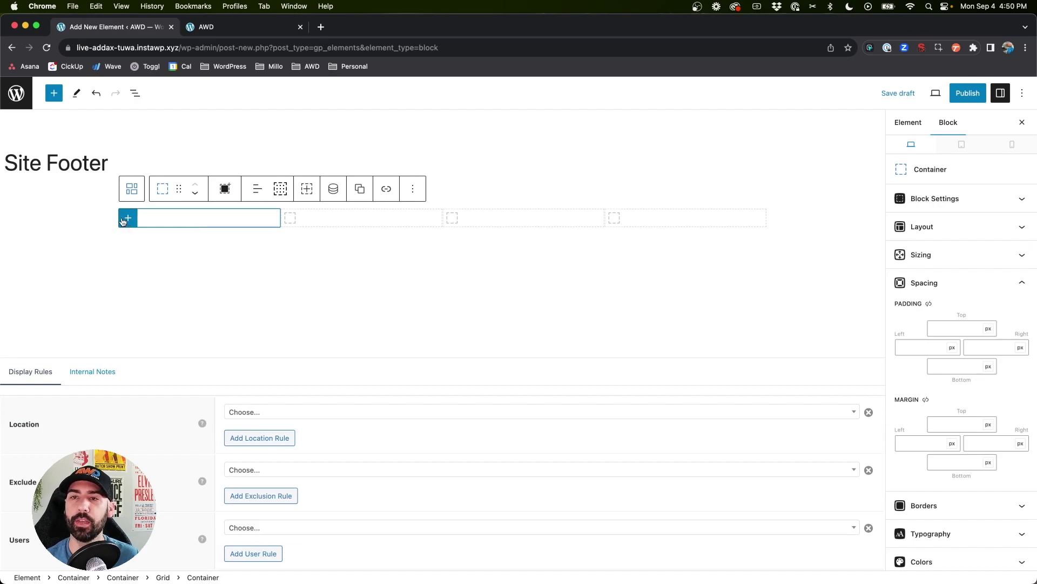
pyautogui.click(131, 191)
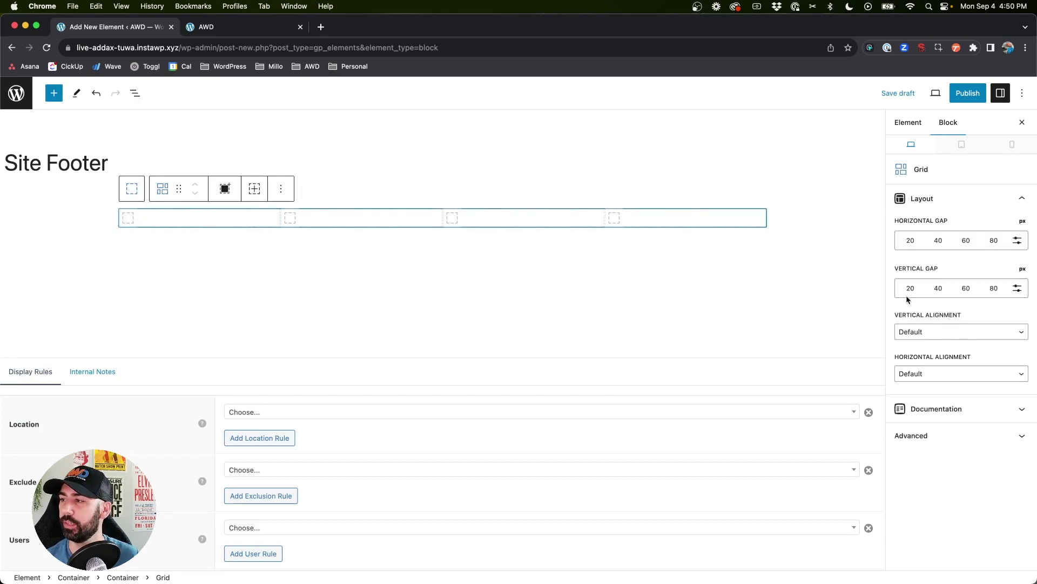
pyautogui.click(937, 243)
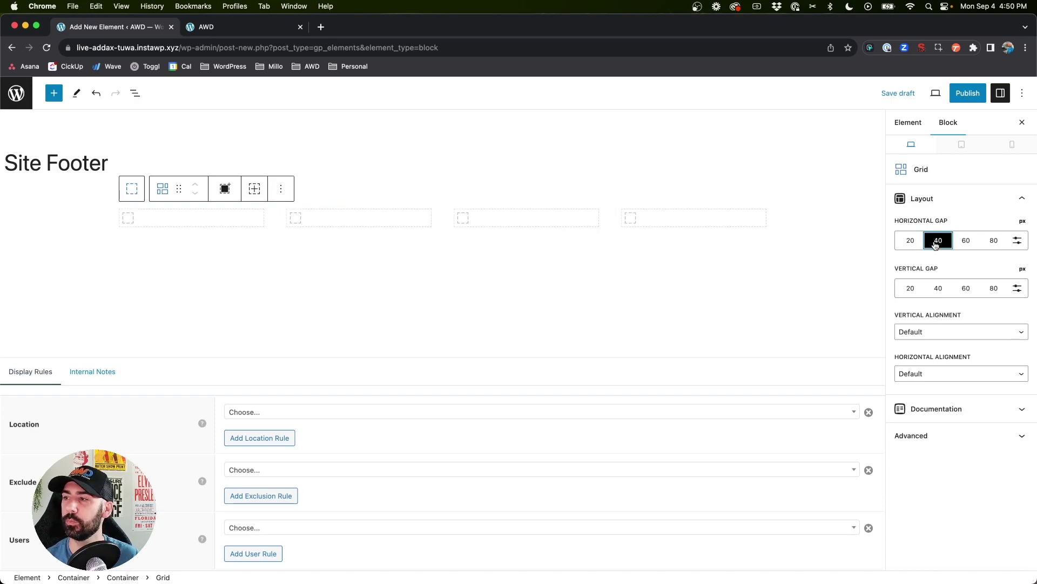
# Add an Image block to the first column holding the AWD logo from the Media Library
pyautogui.click(136, 218)
pyautogui.click(128, 218)
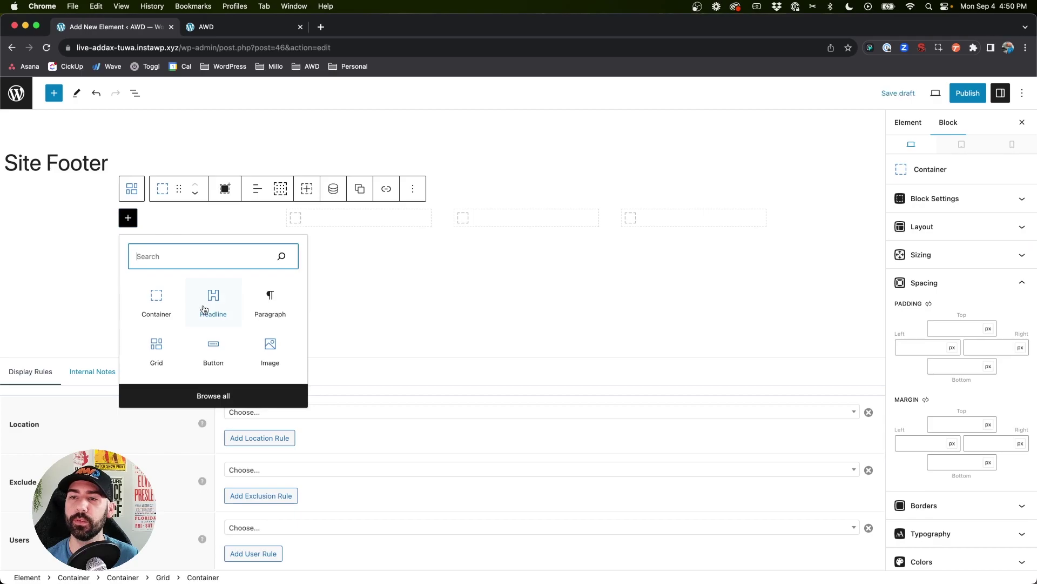
pyautogui.click(271, 349)
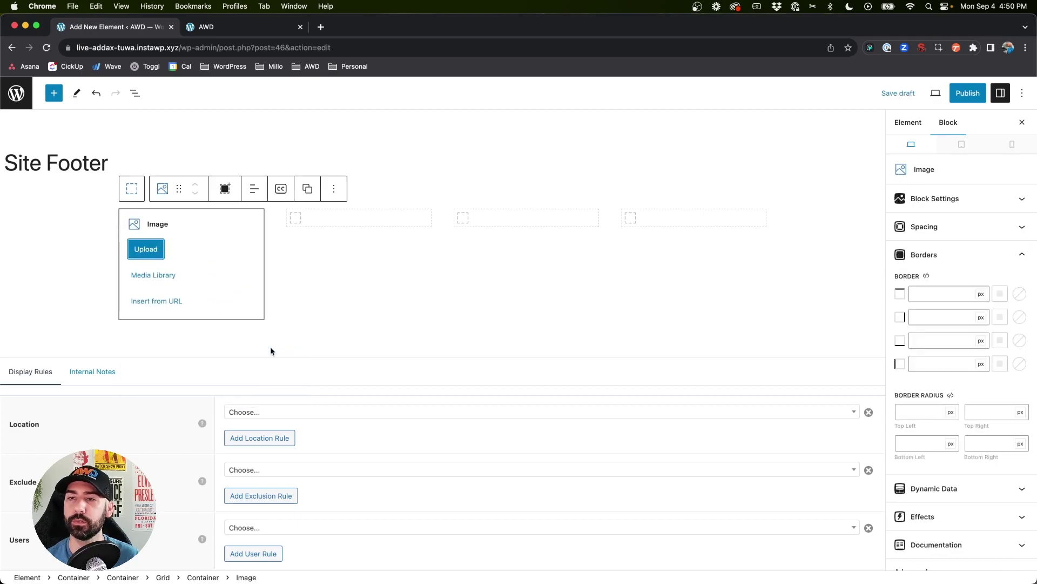
pyautogui.click(153, 275)
pyautogui.click(48, 222)
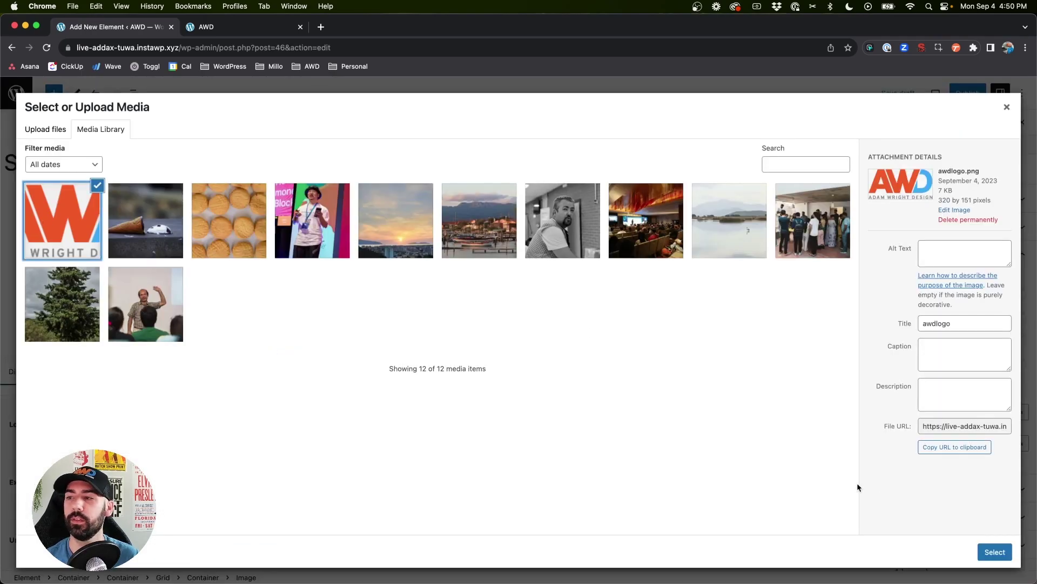
pyautogui.click(996, 550)
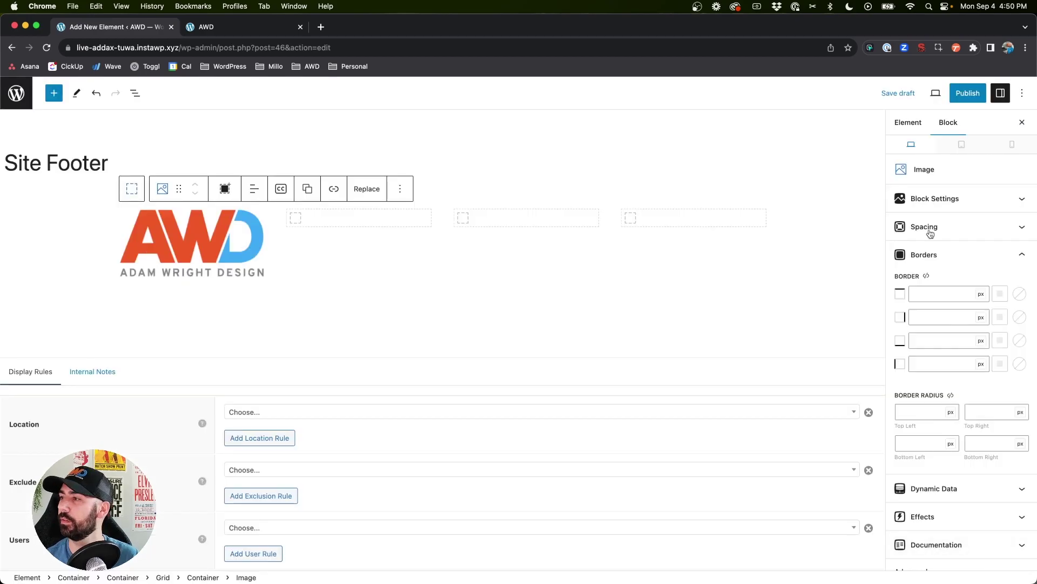
# Resize the logo image to 150 px wide
pyautogui.click(974, 199)
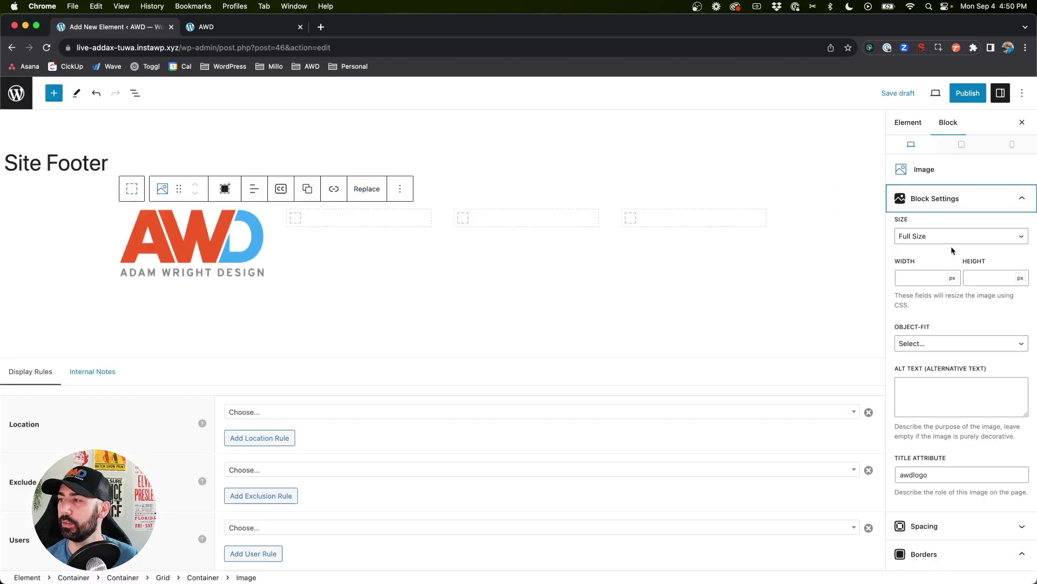
pyautogui.click(929, 278)
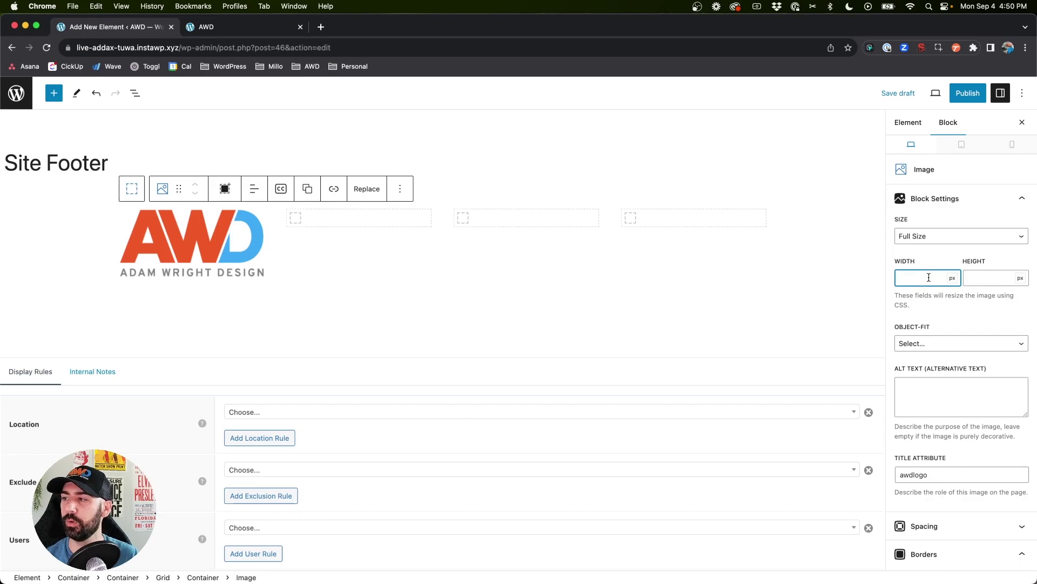
pyautogui.write('150')
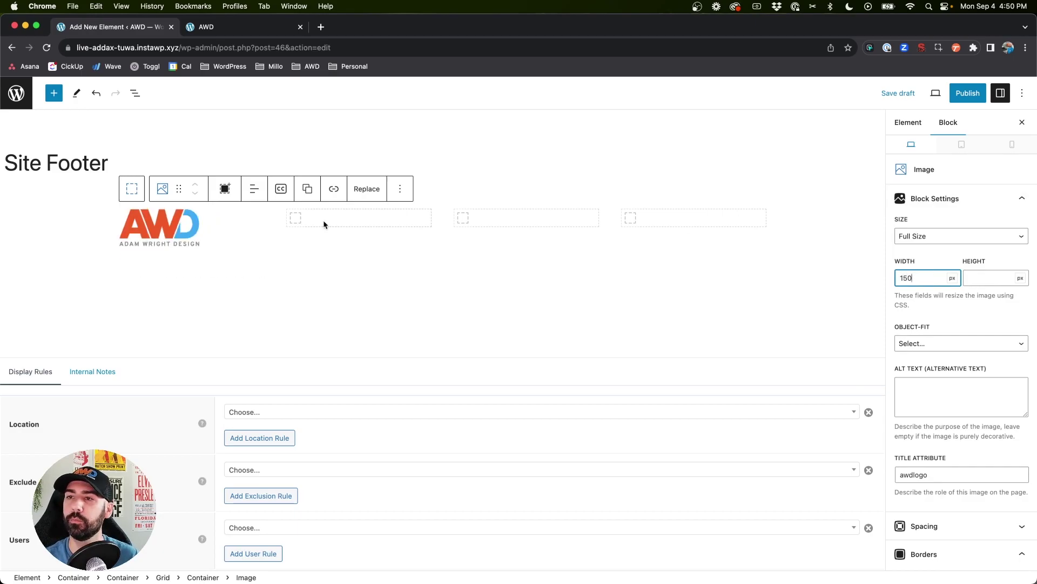
pyautogui.click(297, 218)
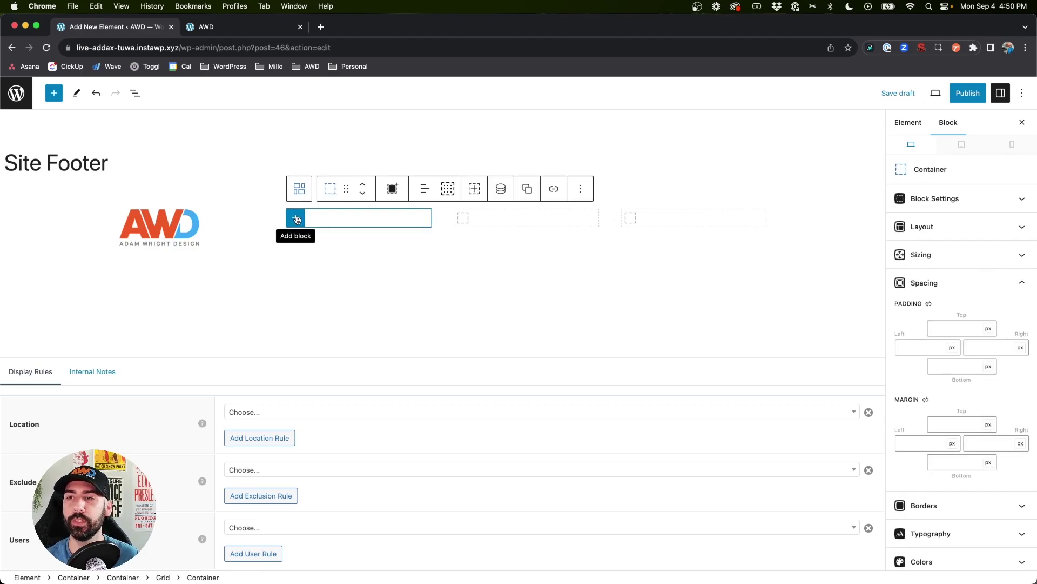
# Add a headline in the second column reading About, Contact and Services on separate lines
pyautogui.click(296, 219)
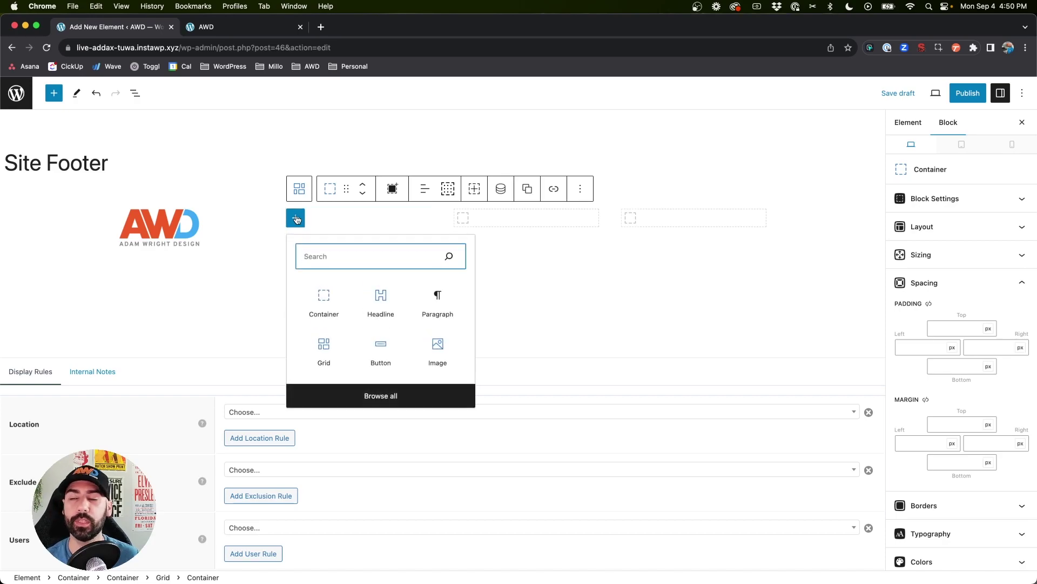
pyautogui.click(382, 307)
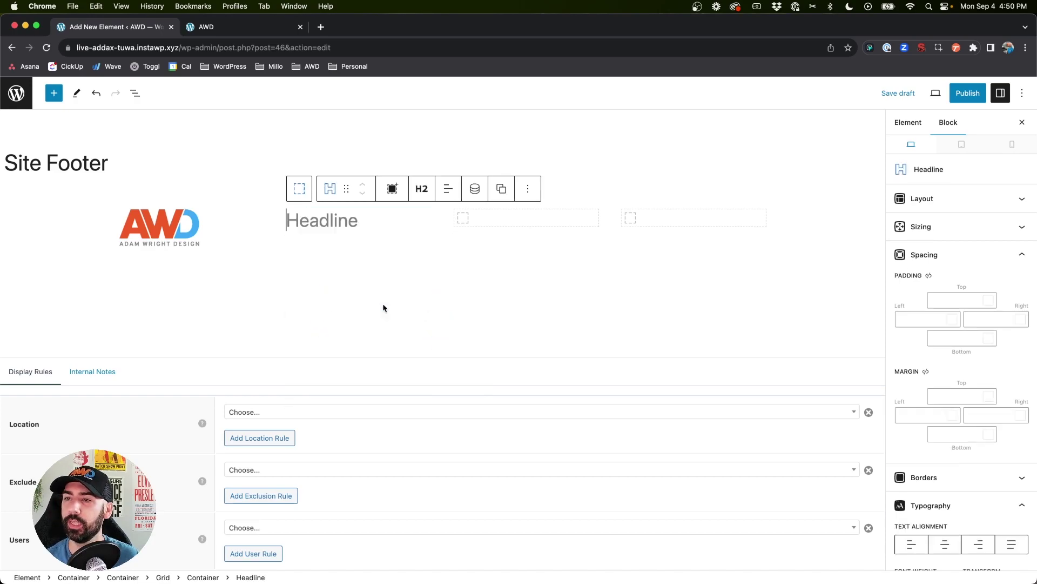
pyautogui.write('About')
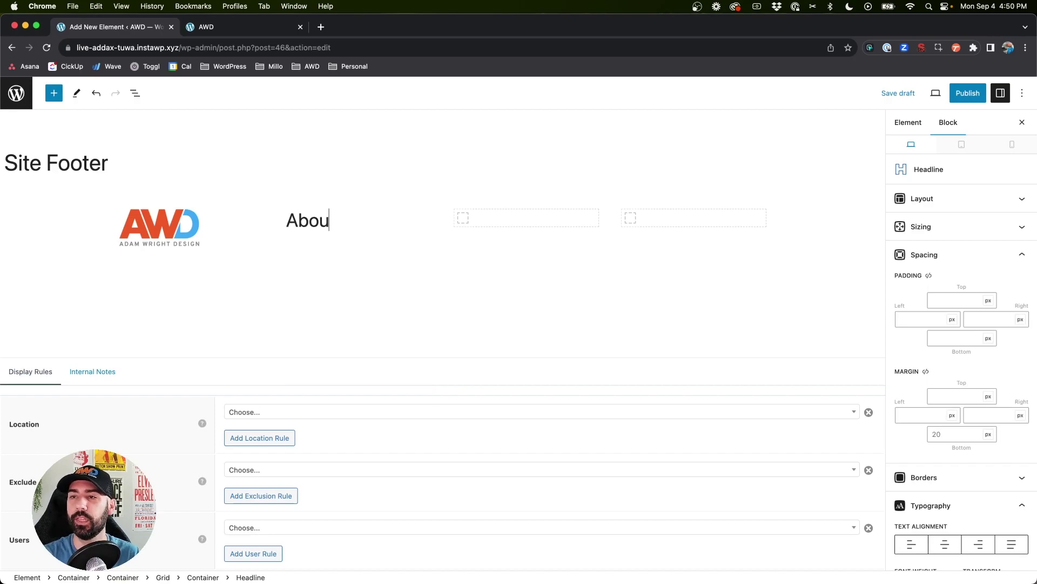
pyautogui.press('Return')
pyautogui.write('Contact')
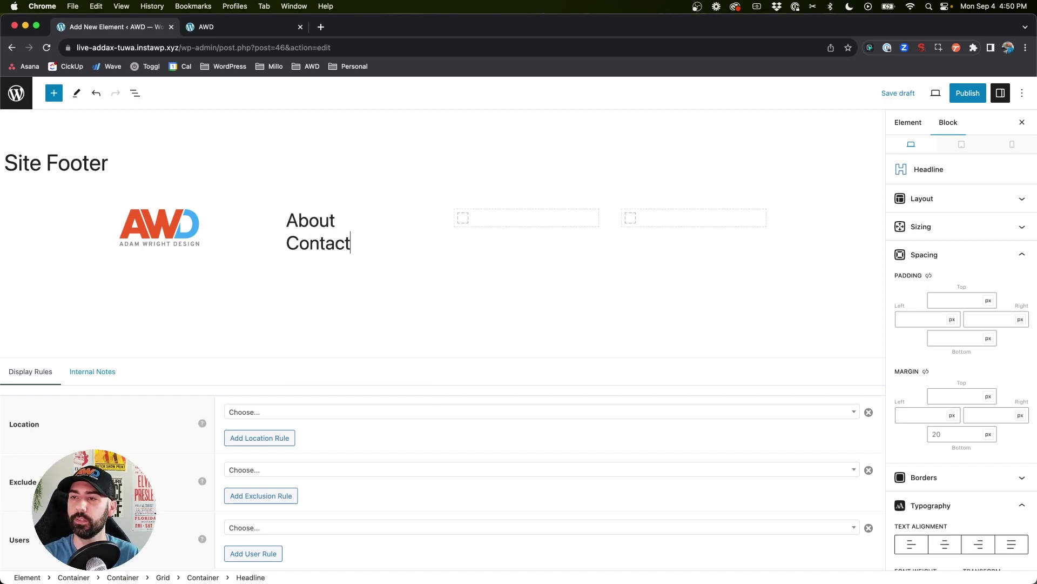
pyautogui.press('Return')
pyautogui.write('Services')
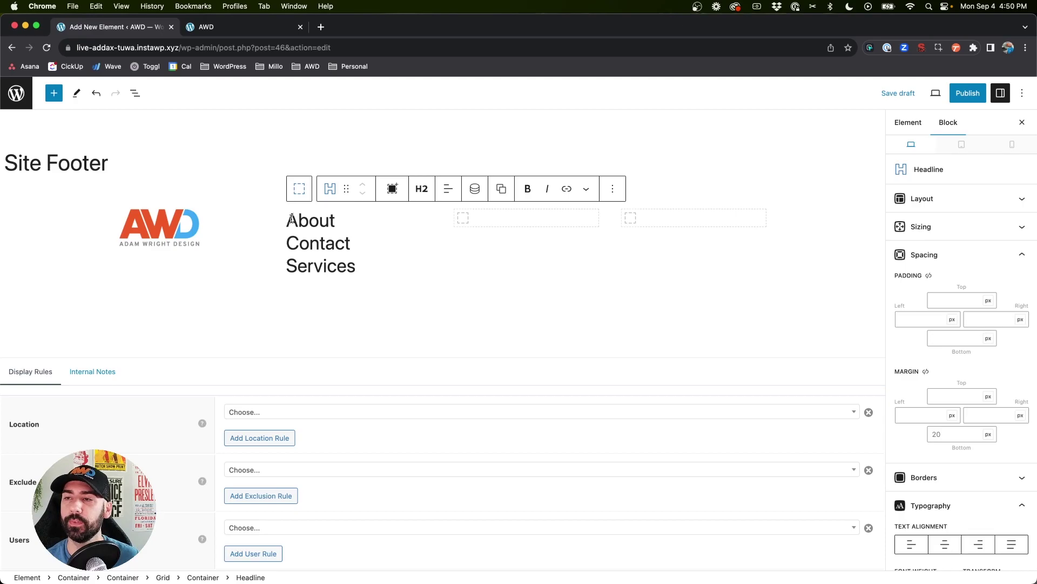
# Change the headline's tag to Paragraph and set its font size to 22
pyautogui.moveTo(288, 219); pyautogui.dragTo(339, 219)
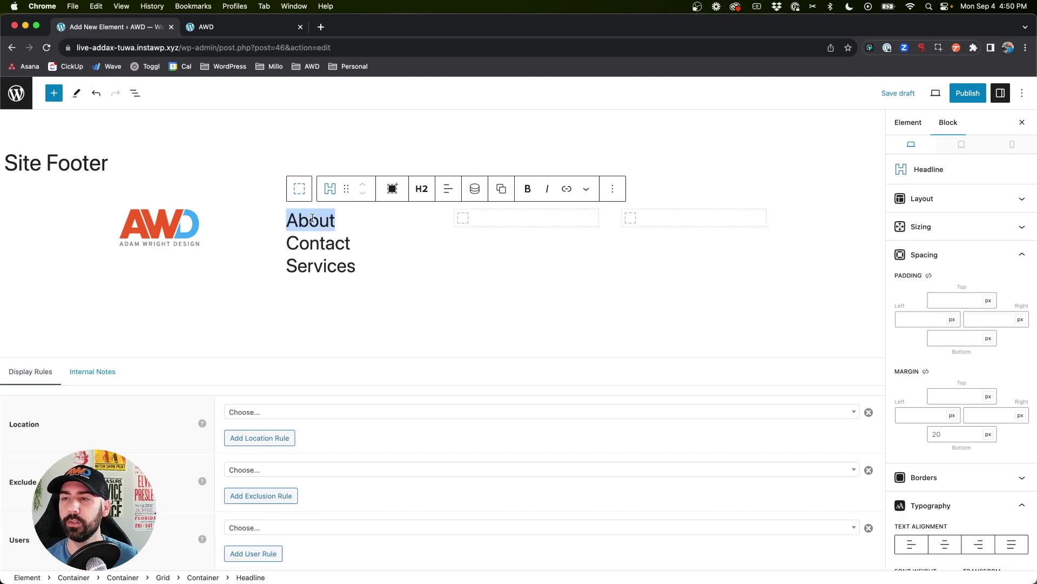
pyautogui.doubleClick(316, 248)
pyautogui.doubleClick(321, 270)
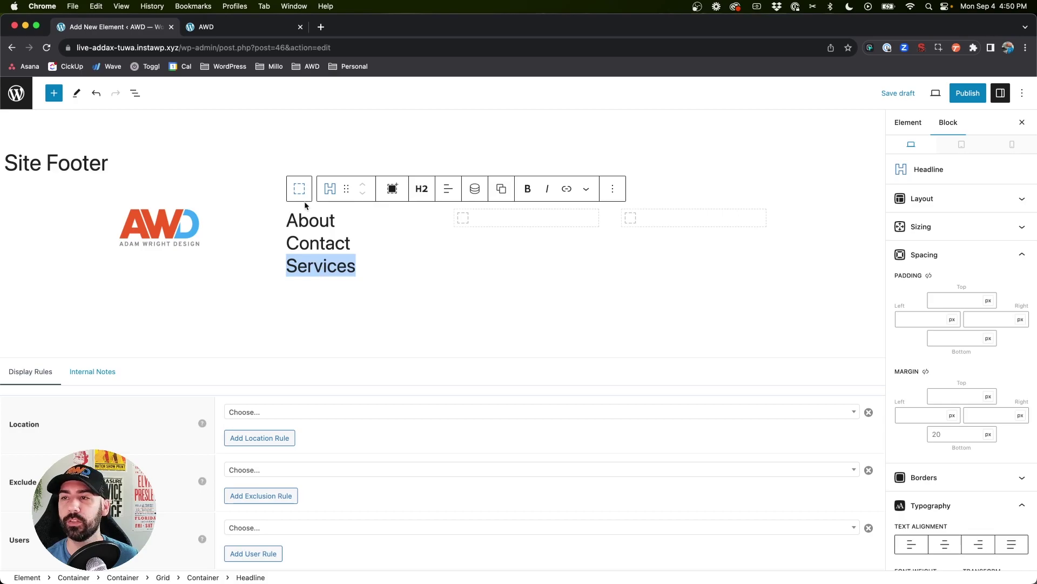
pyautogui.moveTo(309, 220); pyautogui.dragTo(362, 277)
pyautogui.click(423, 188)
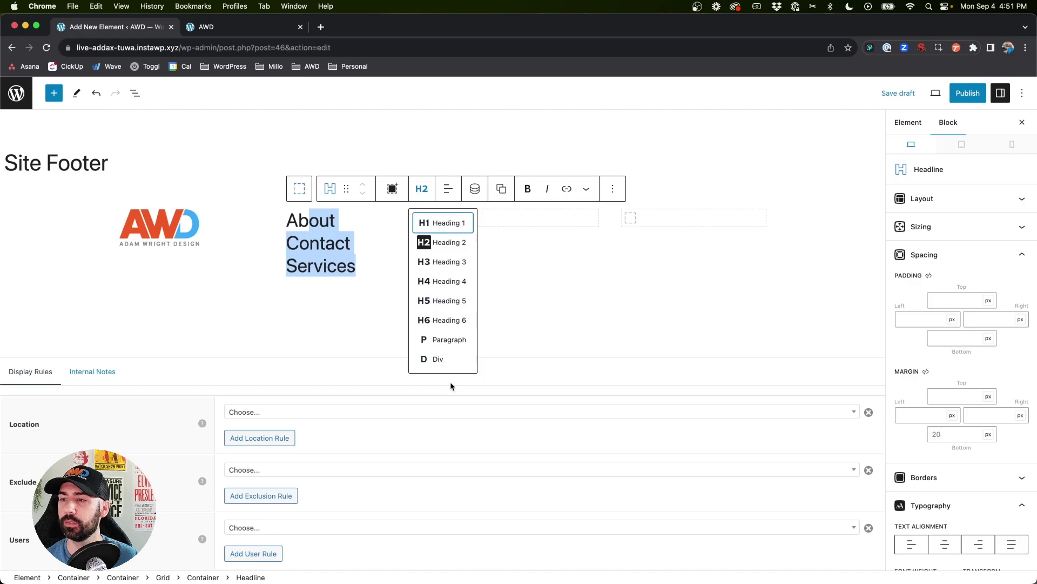
pyautogui.click(447, 338)
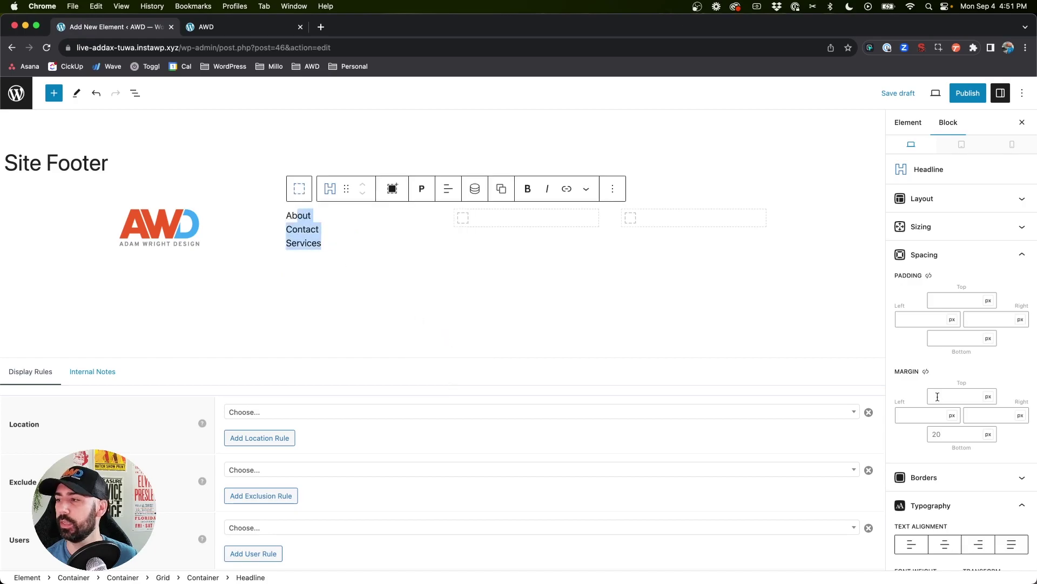
pyautogui.scroll(-3, 932, 384)
pyautogui.click(925, 473)
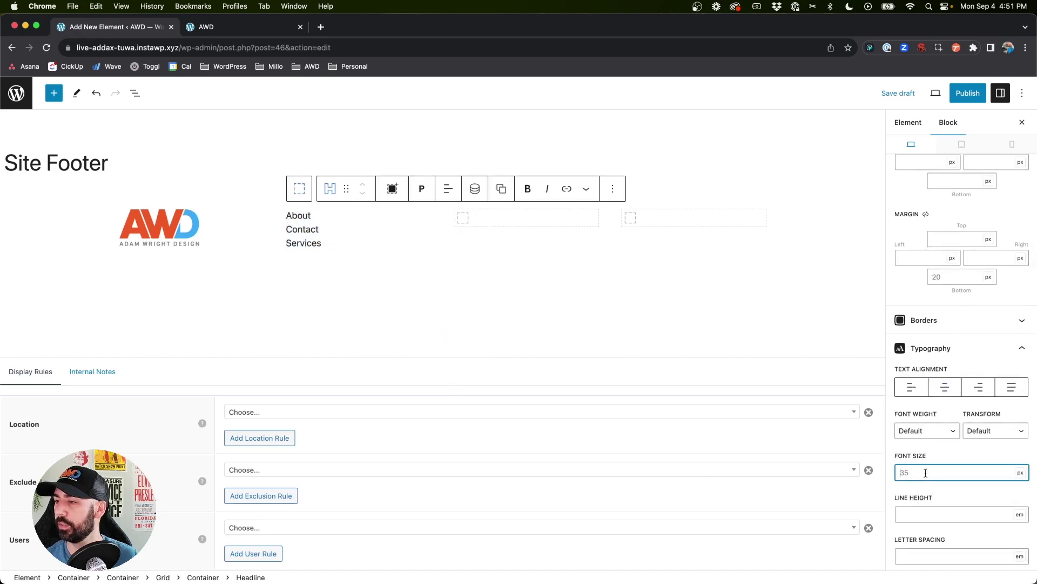
pyautogui.write('22')
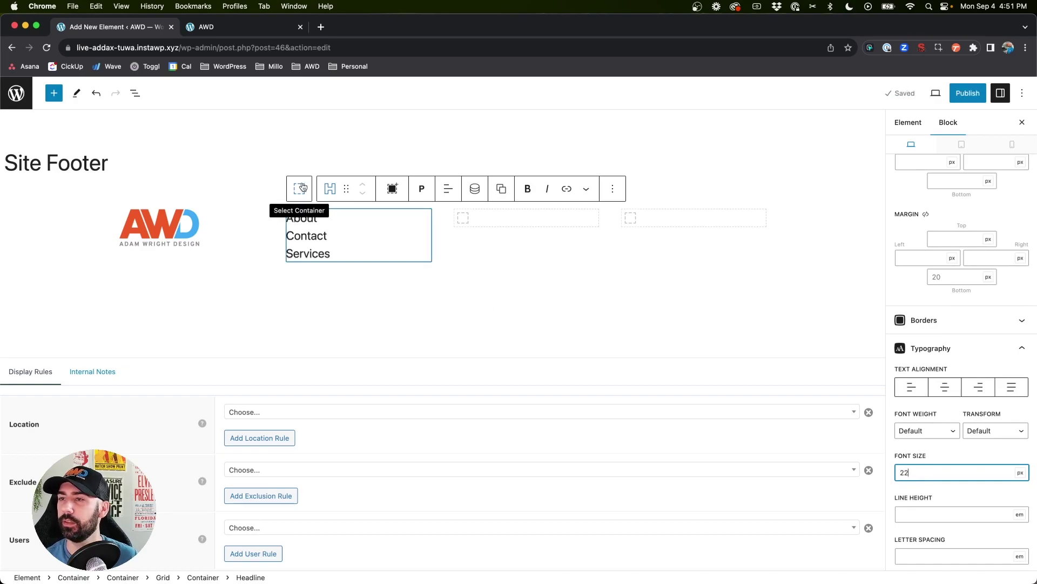
# Give the link-list container a 3 px top border coloured #3fa9f4
pyautogui.click(303, 188)
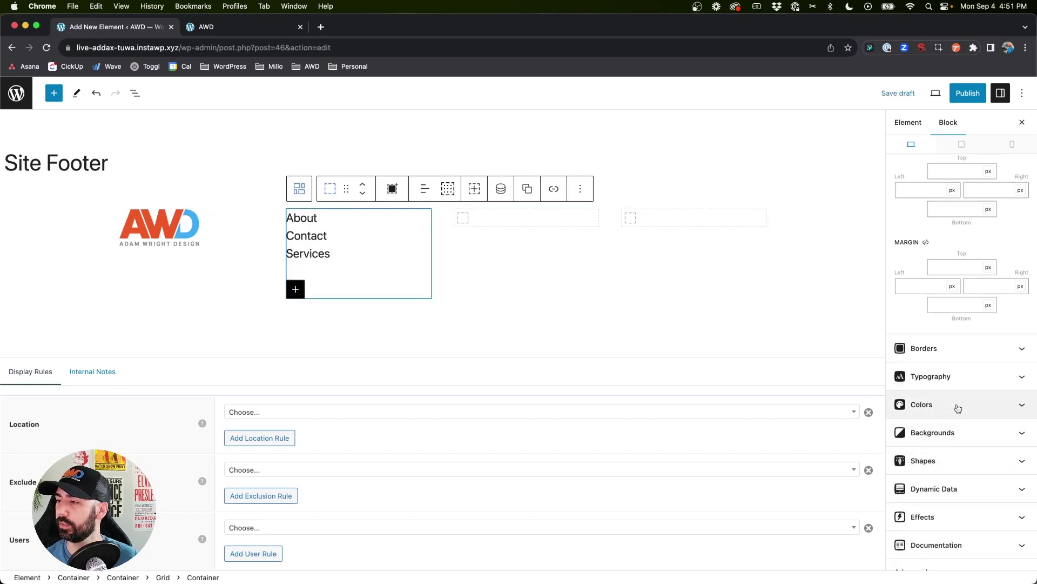
pyautogui.click(950, 354)
pyautogui.click(927, 388)
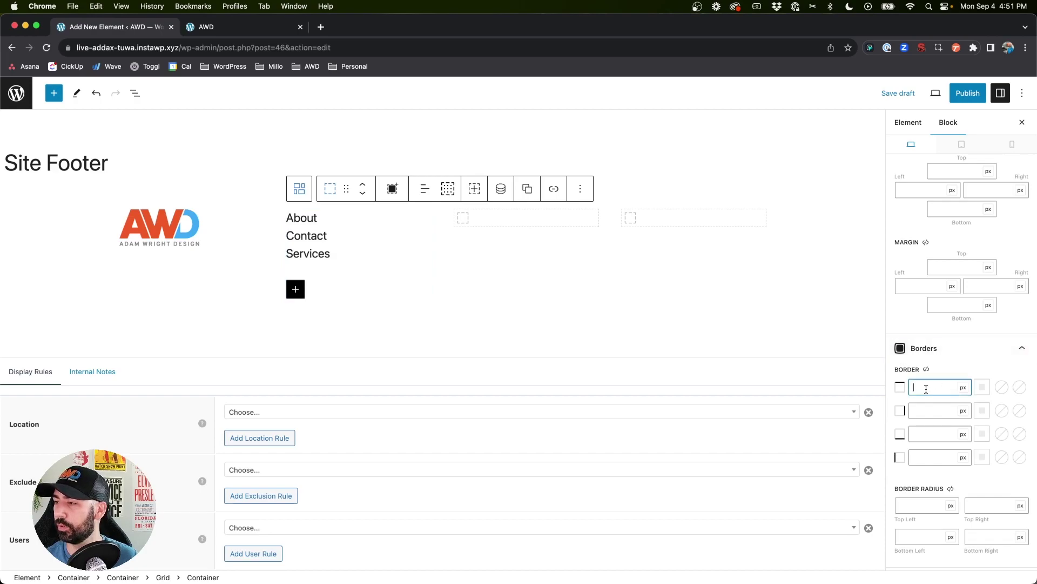
pyautogui.write('3')
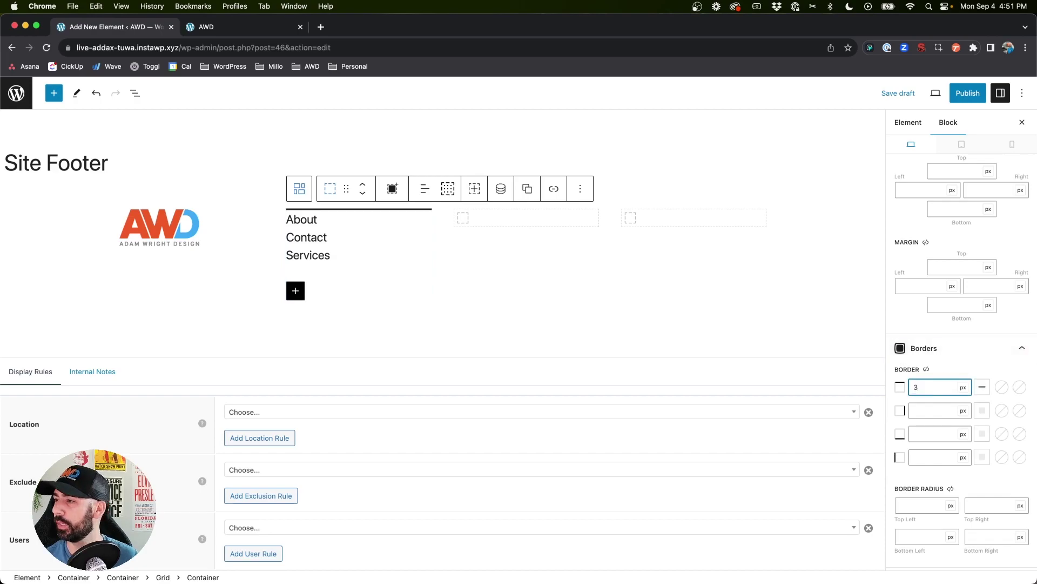
pyautogui.click(1002, 386)
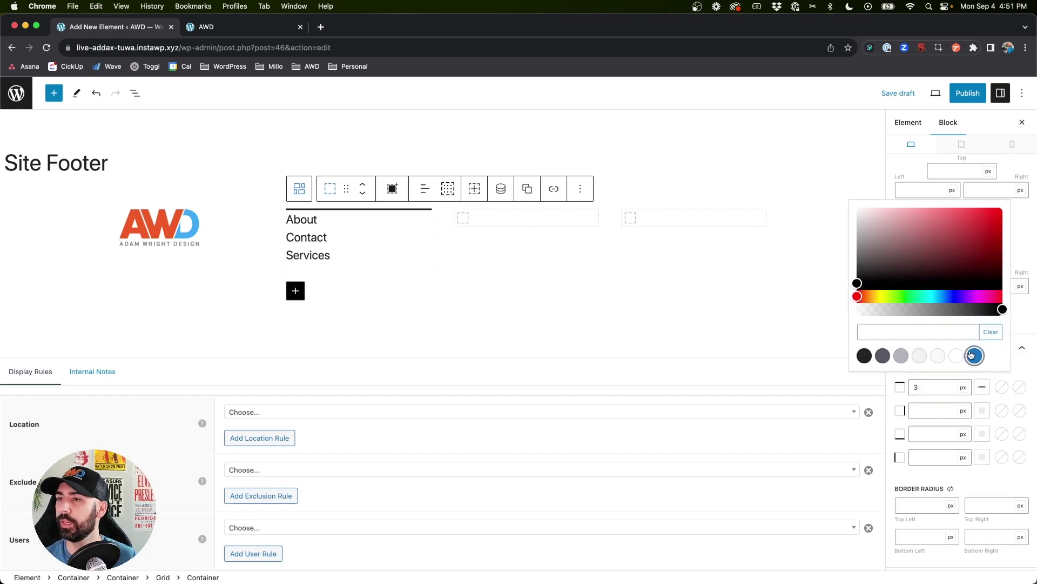
pyautogui.click(974, 355)
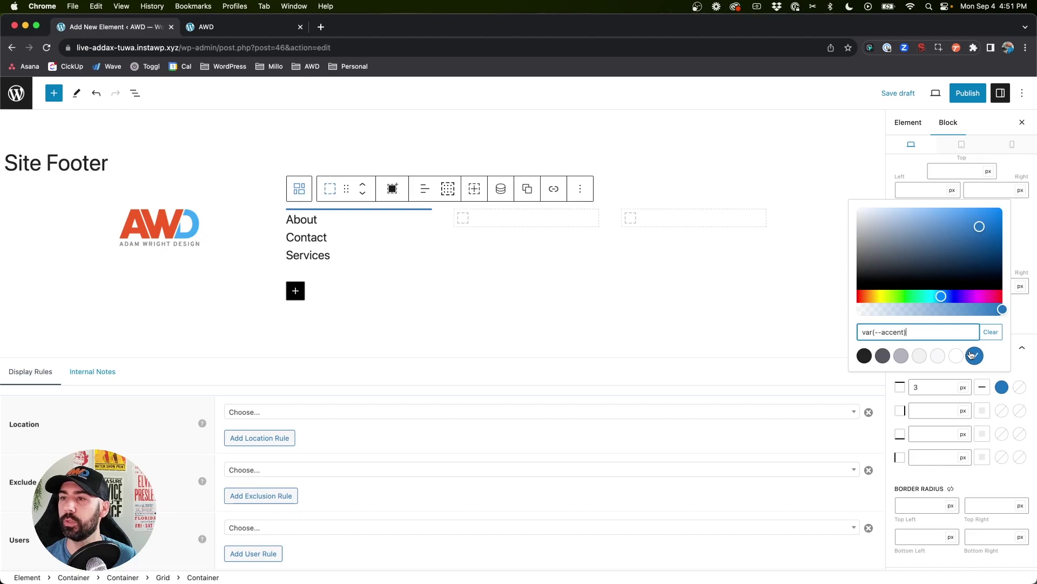
pyautogui.tripleClick(929, 330)
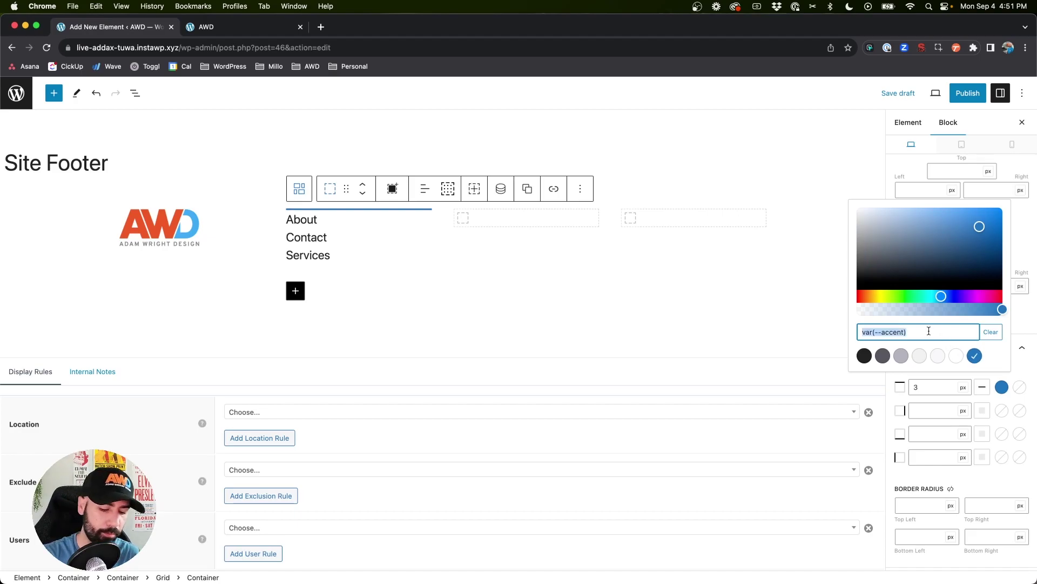
pyautogui.write('#3fa9')
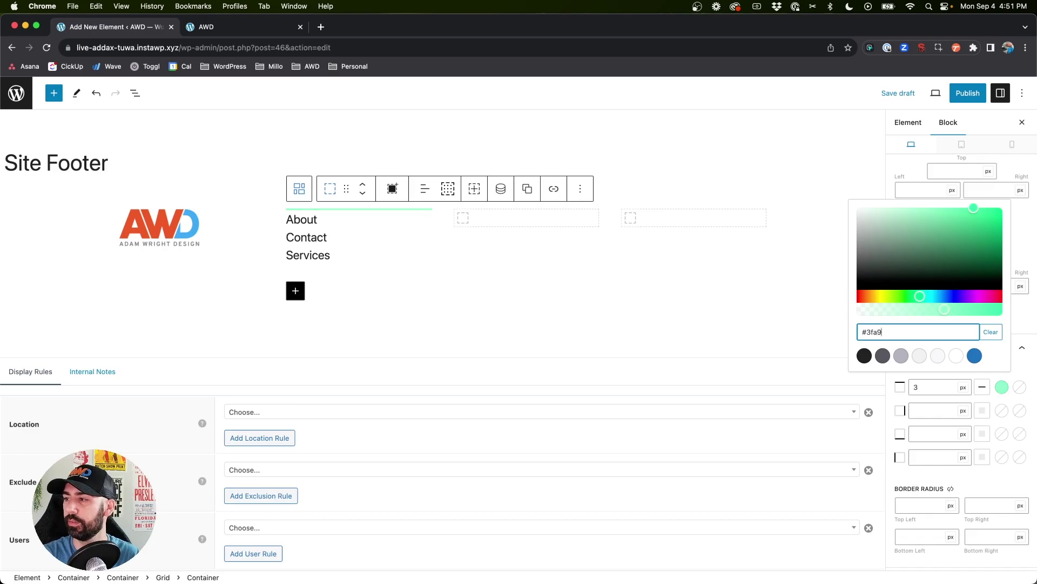
pyautogui.write('f4')
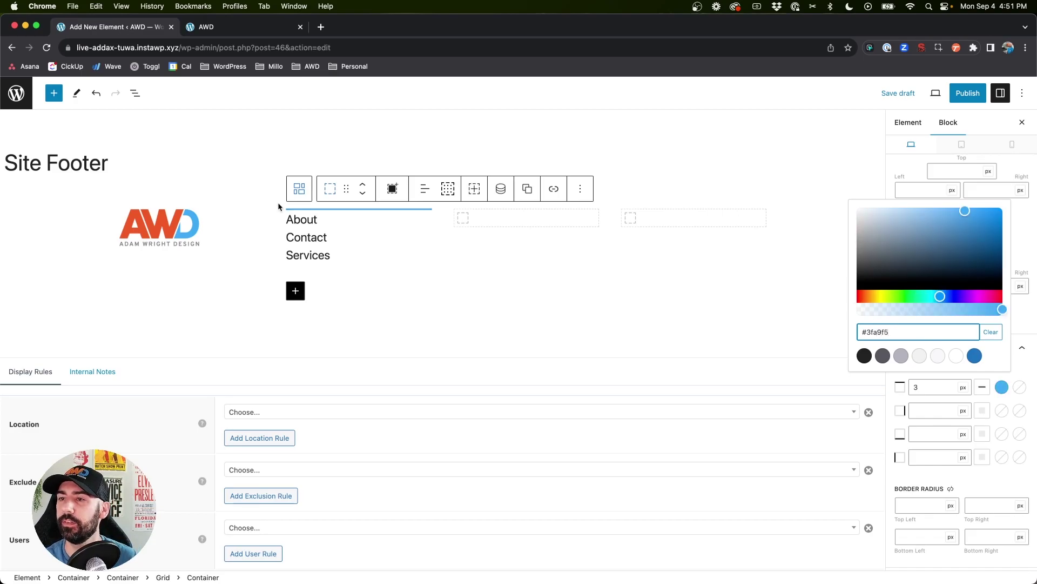
pyautogui.click(926, 404)
pyautogui.scroll(3, 922, 383)
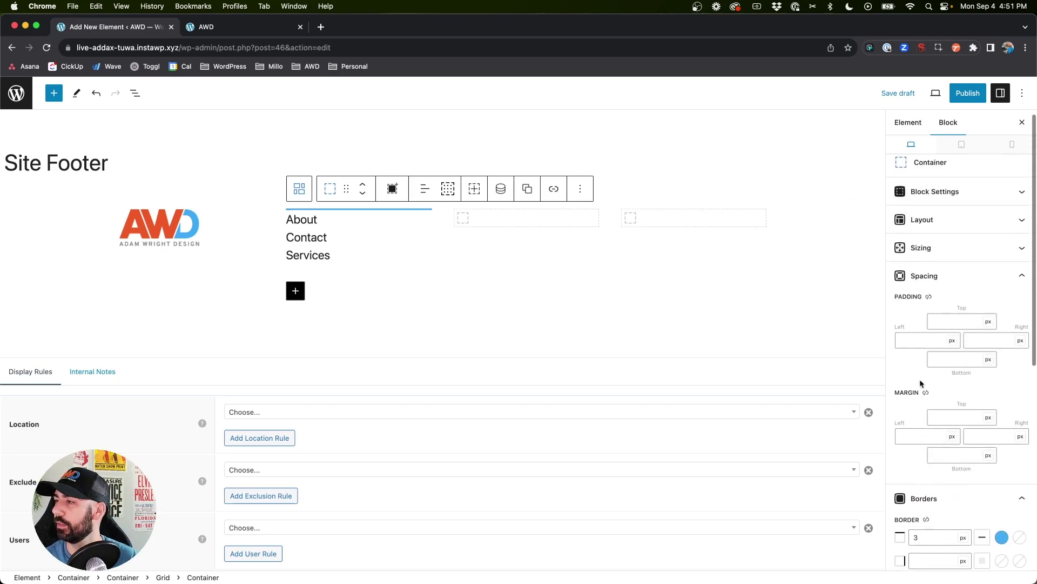
# Set the link-list container's top padding to 20 px
pyautogui.click(941, 319)
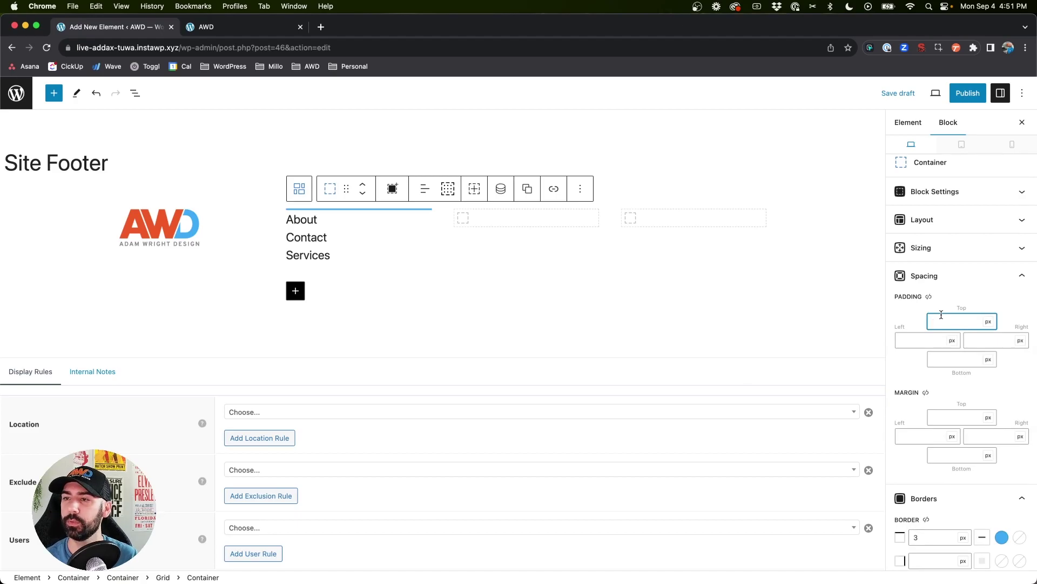
pyautogui.write('40')
pyautogui.doubleClick(941, 319)
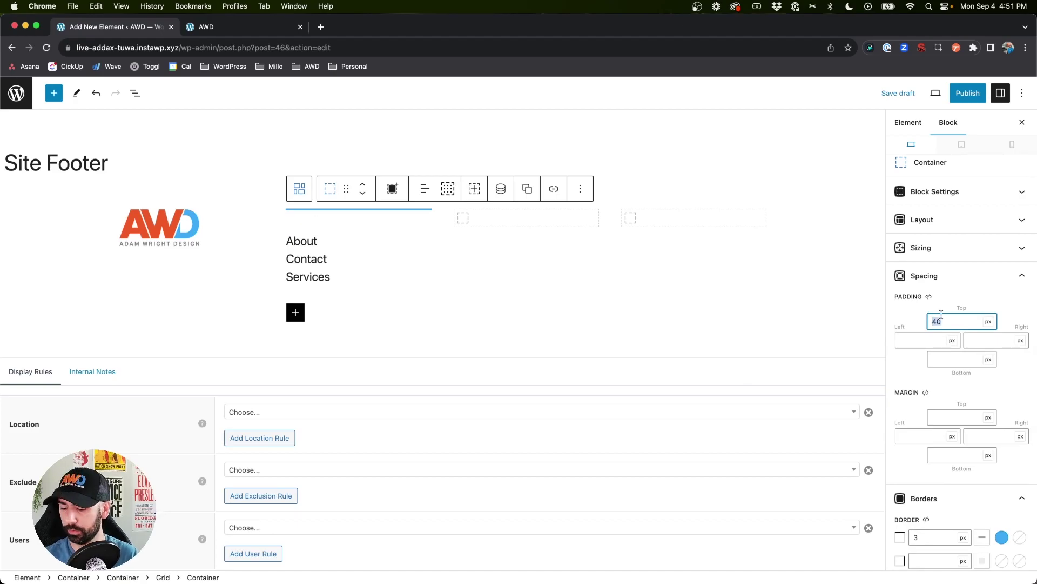
pyautogui.write('20')
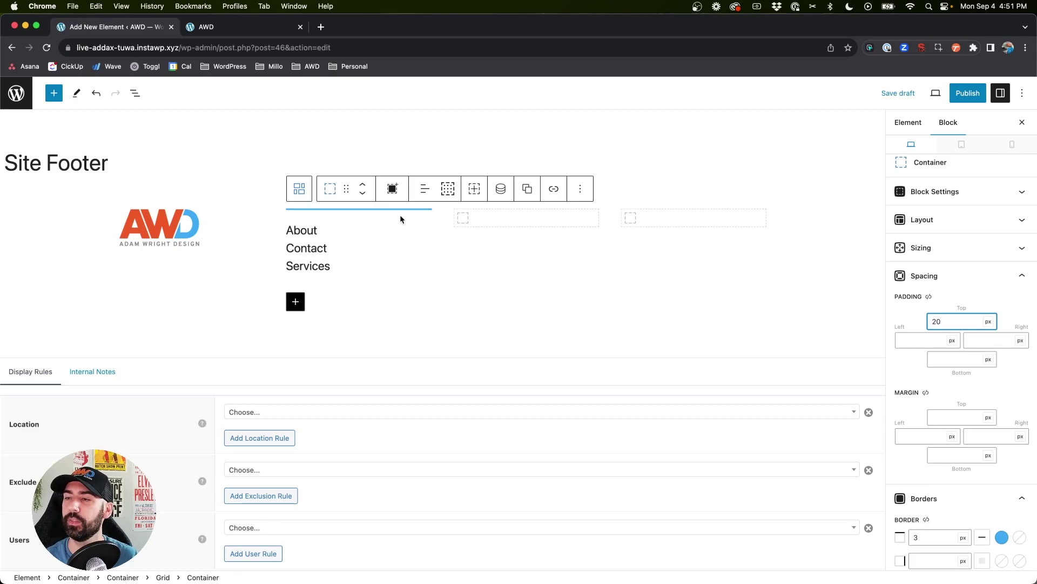
pyautogui.click(535, 287)
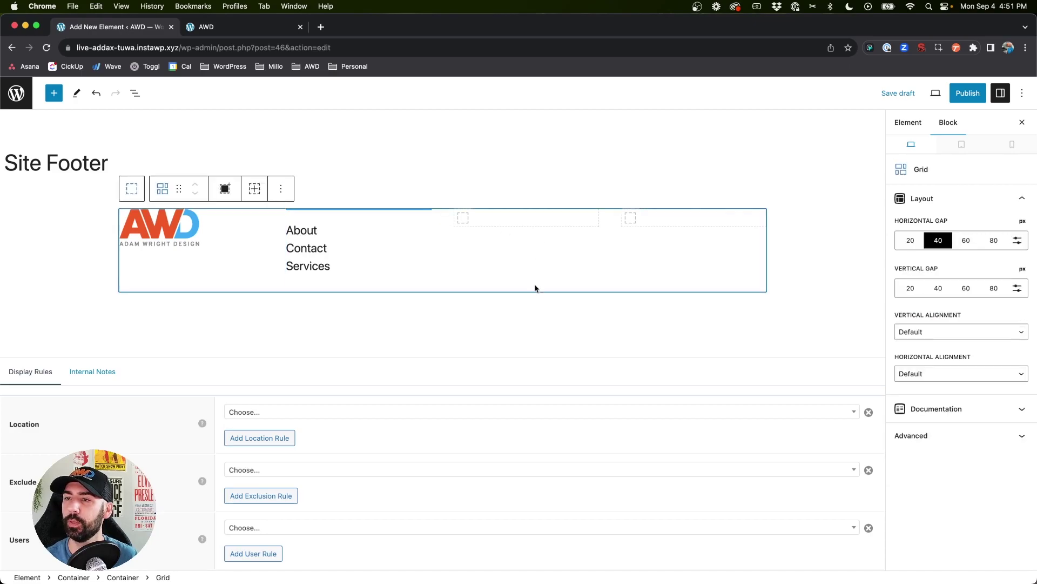
# Duplicate the About/Contact/Services column
pyautogui.click(481, 335)
pyautogui.click(409, 251)
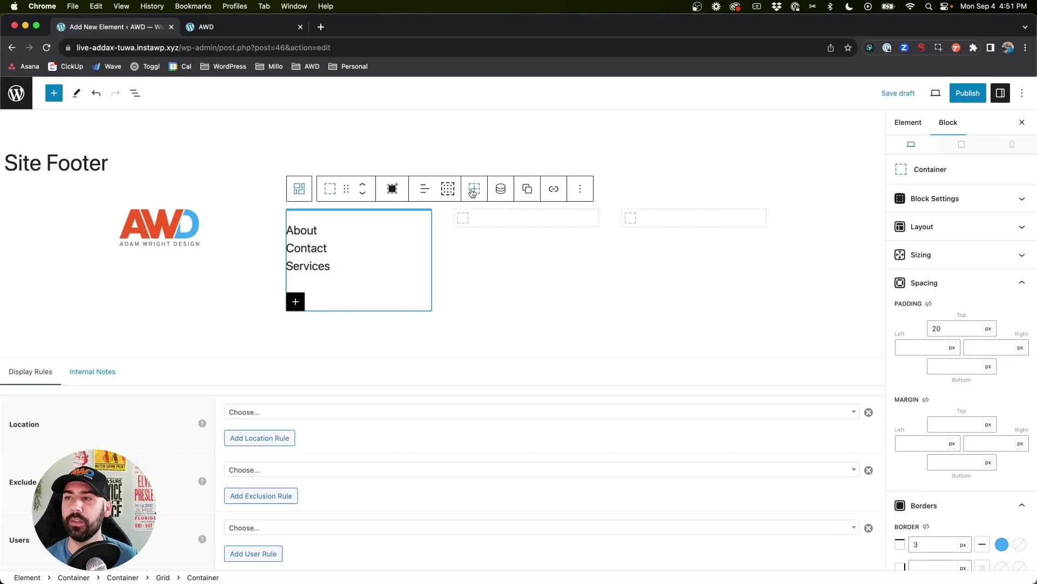
pyautogui.click(473, 193)
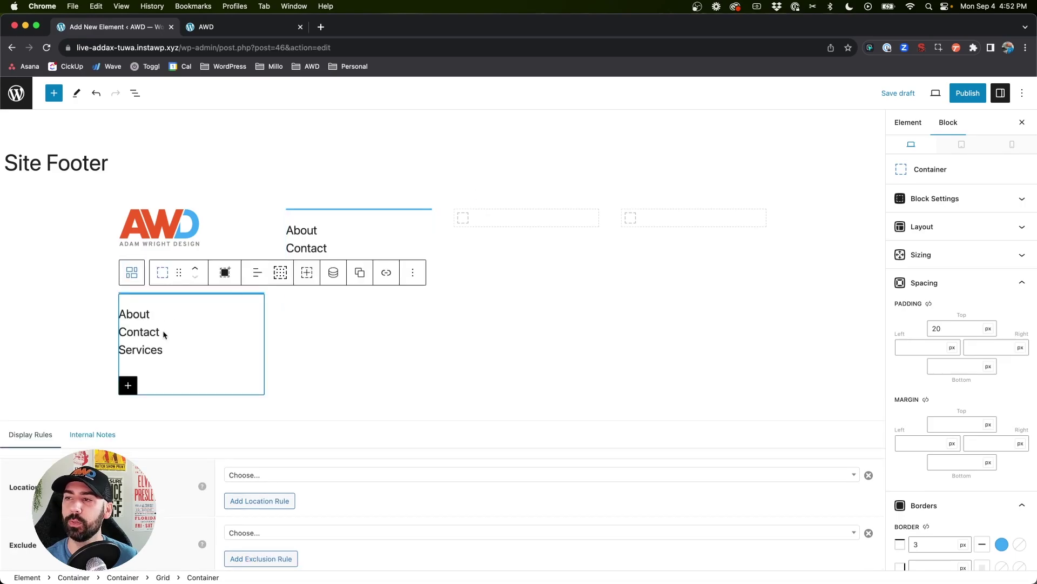
# Delete the two empty placeholder columns from the footer grid
pyautogui.click(460, 224)
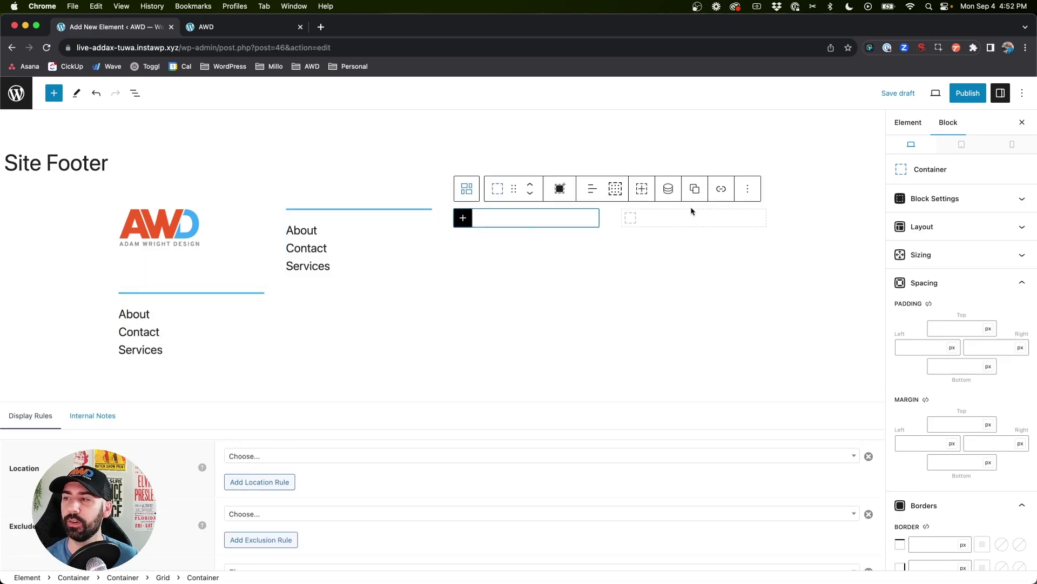
pyautogui.click(686, 218)
pyautogui.click(488, 223)
pyautogui.click(755, 190)
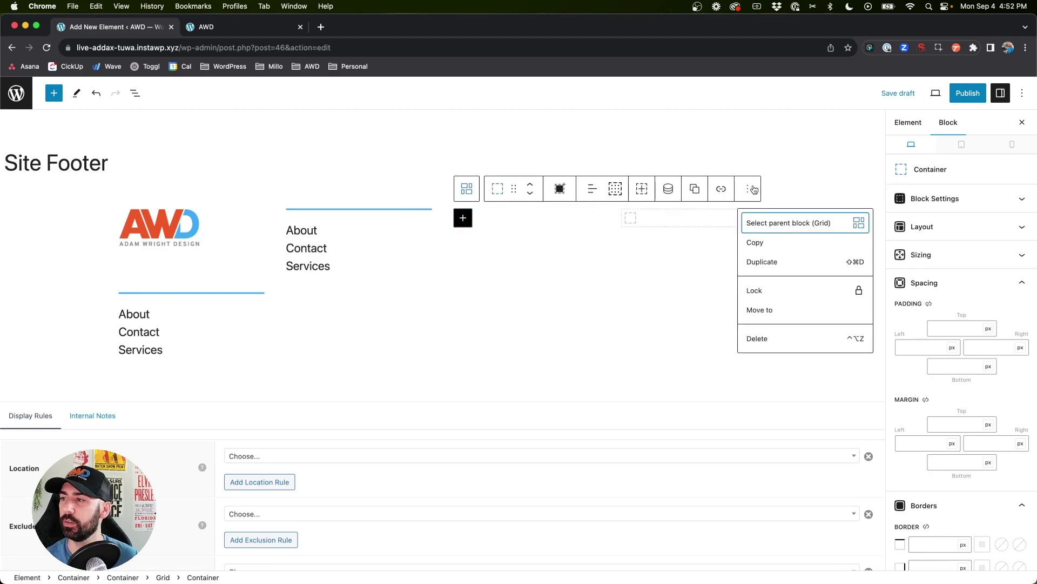
pyautogui.click(757, 339)
pyautogui.click(546, 217)
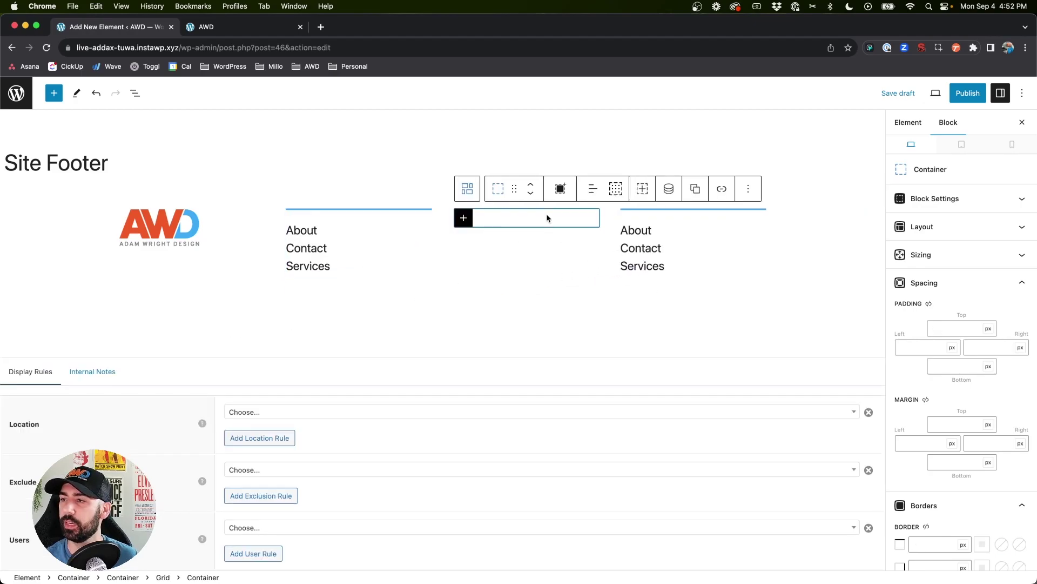
pyautogui.click(749, 189)
pyautogui.click(775, 344)
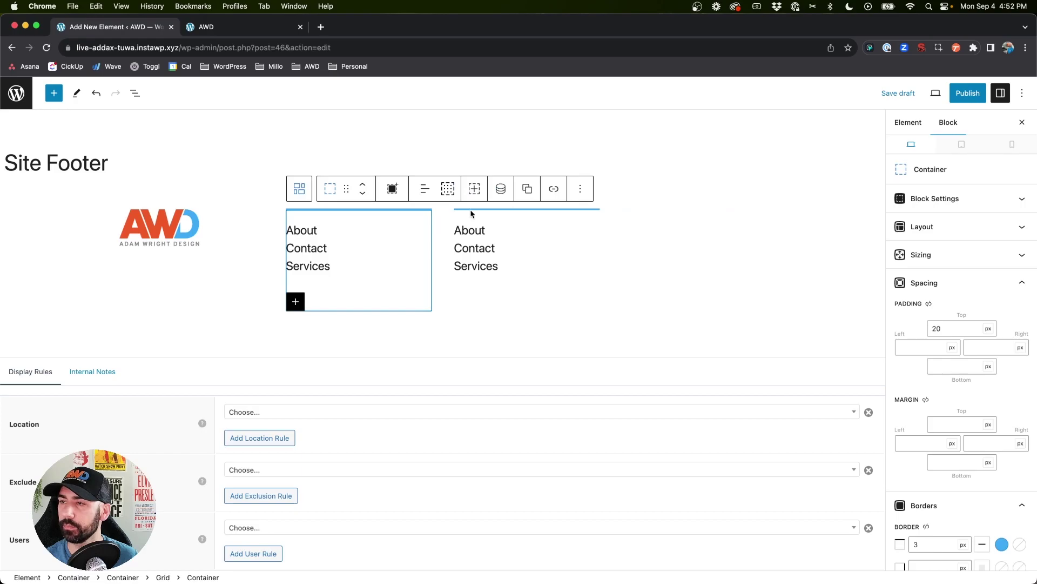
# Duplicate the About/Contact/Services column again to fill a third column
pyautogui.click(470, 216)
pyautogui.click(475, 197)
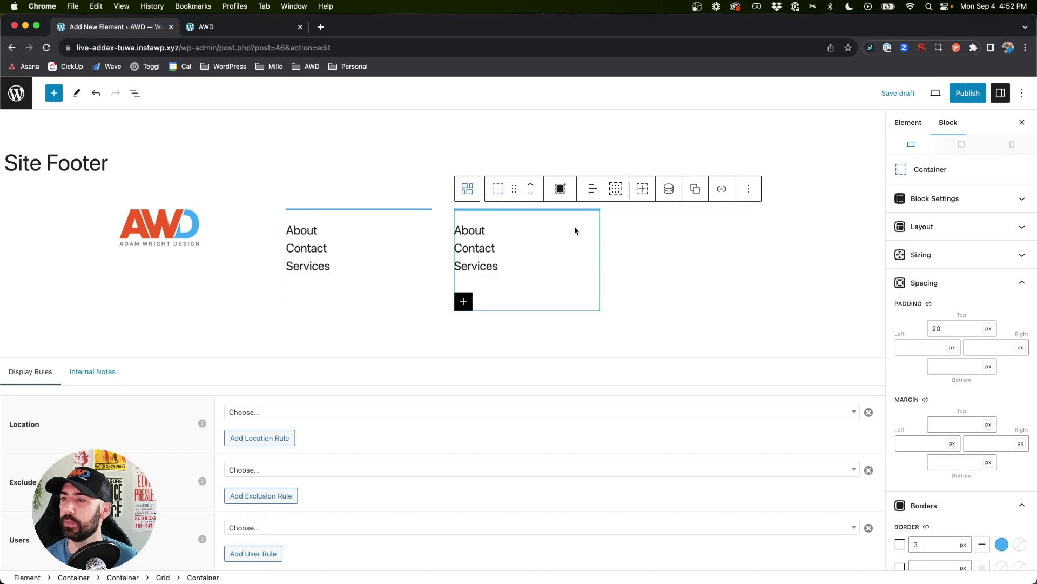
pyautogui.click(643, 189)
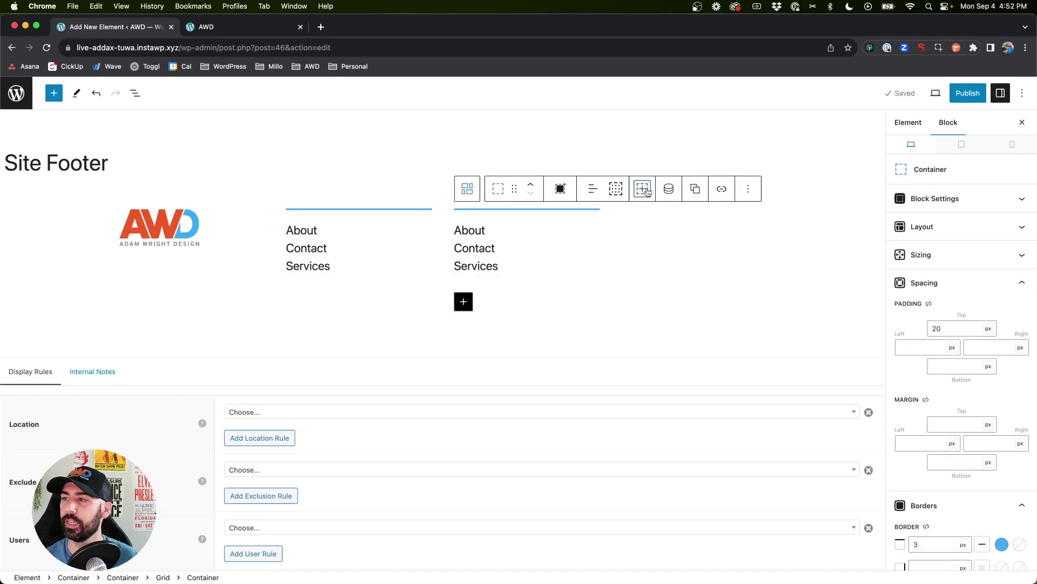
pyautogui.click(463, 227)
pyautogui.moveTo(457, 227); pyautogui.dragTo(537, 263)
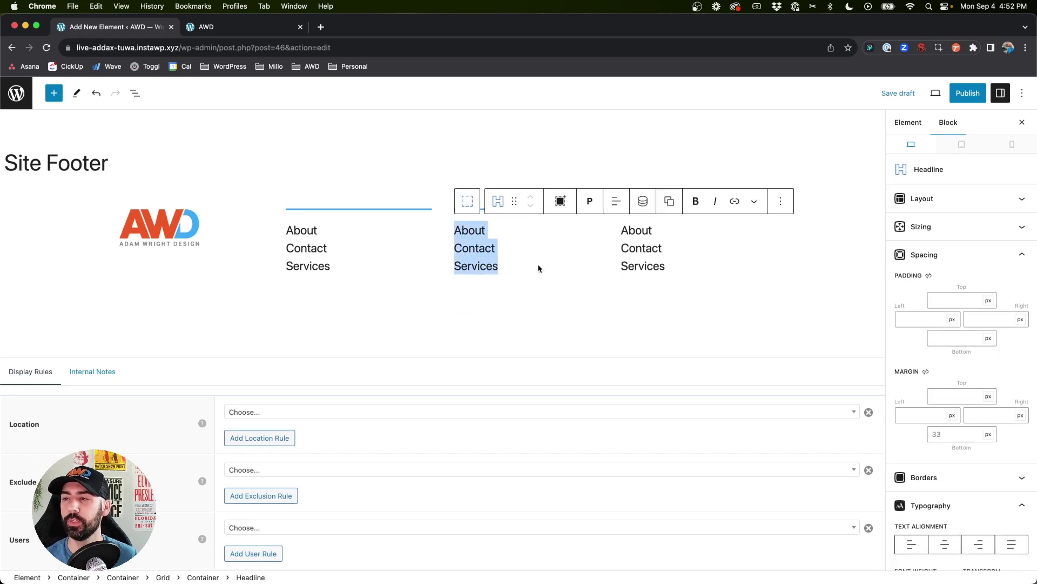
pyautogui.write('(123')
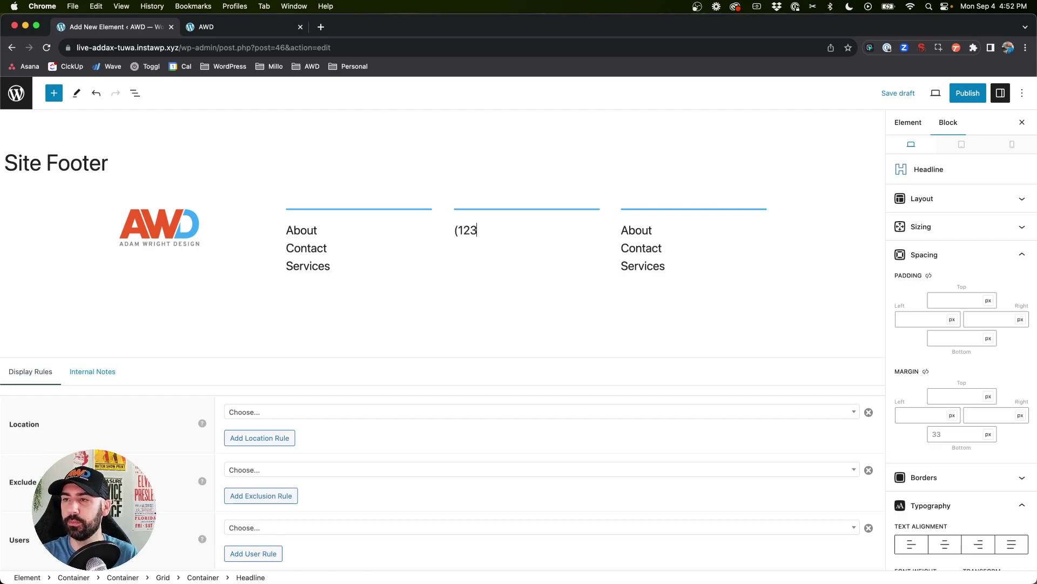
pyautogui.write(') 456-')
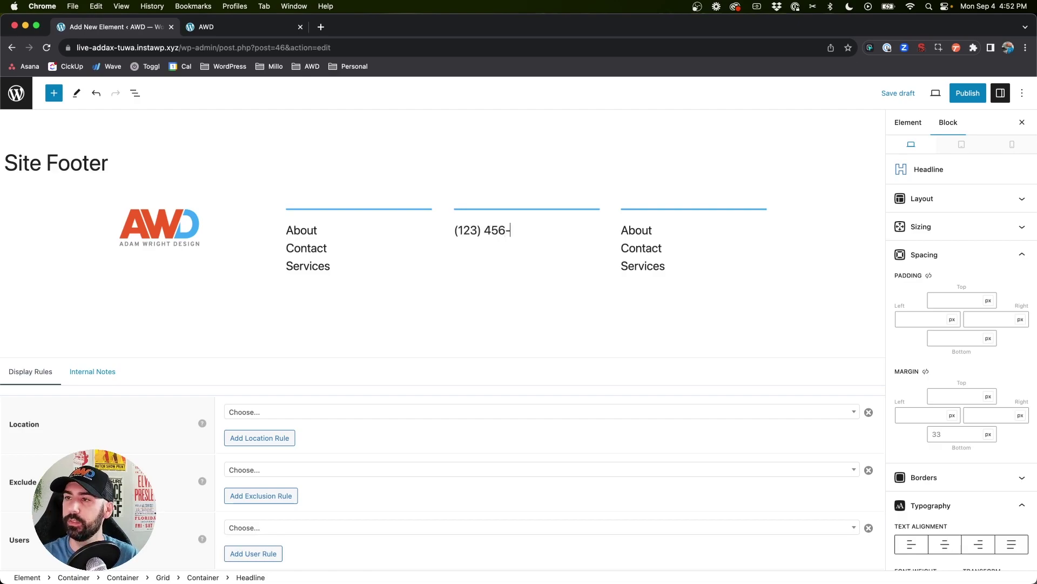
pyautogui.write('7890')
# Add a phone icon from the General icon set before the number
pyautogui.scroll(-8, 958, 435)
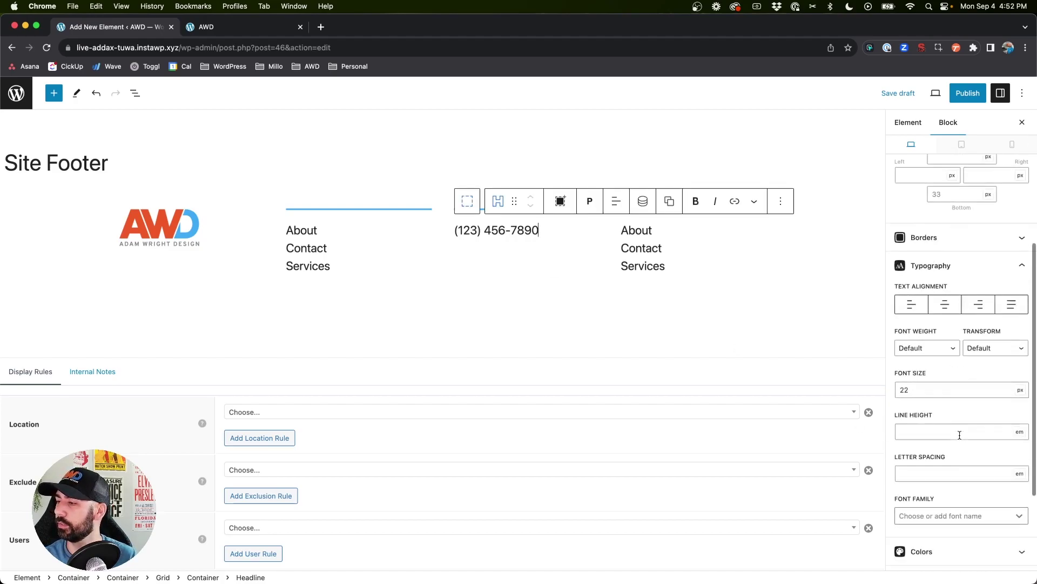
pyautogui.click(945, 450)
pyautogui.scroll(-4, 940, 450)
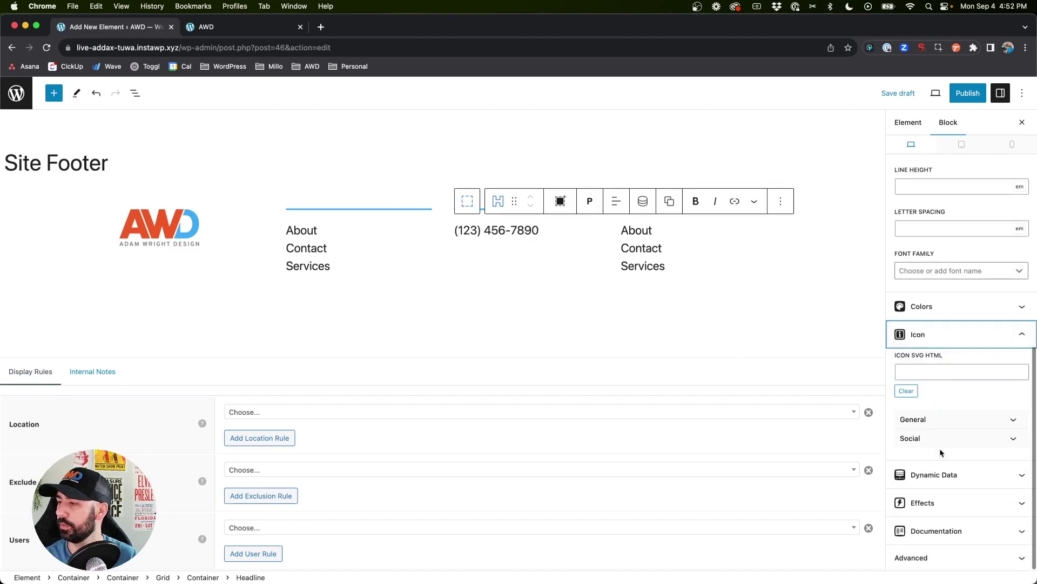
pyautogui.click(940, 417)
pyautogui.scroll(-1, 929, 452)
pyautogui.click(911, 523)
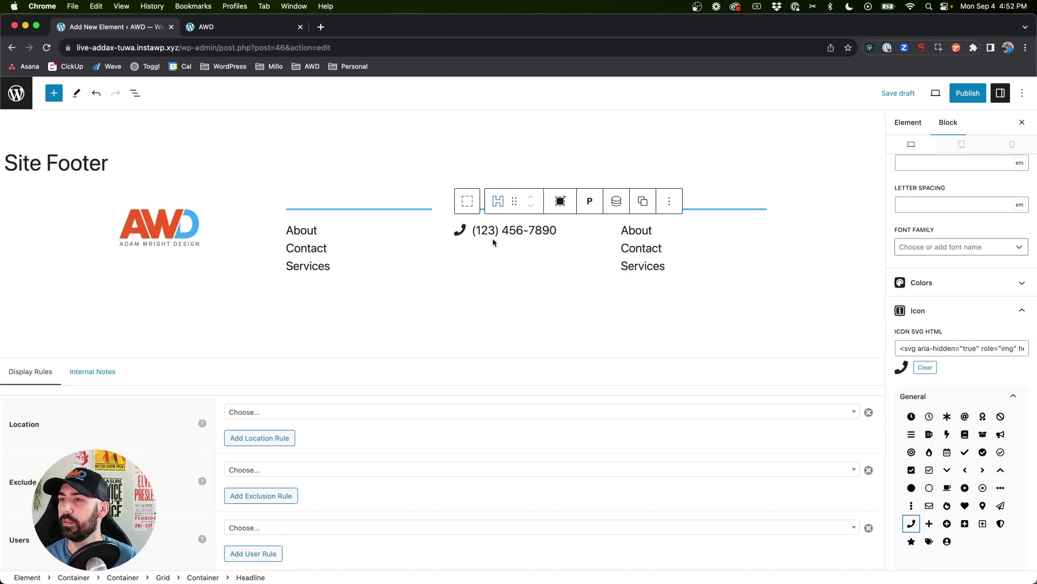
# Colour the phone icon contrast-3 grey
pyautogui.scroll(1, 975, 278)
pyautogui.click(972, 359)
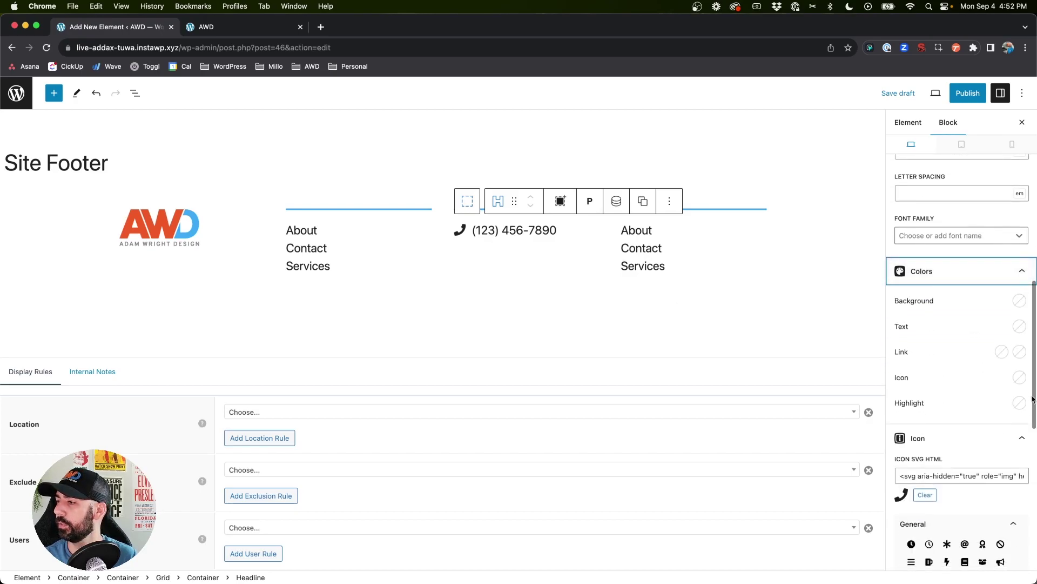
pyautogui.click(1019, 377)
pyautogui.click(919, 345)
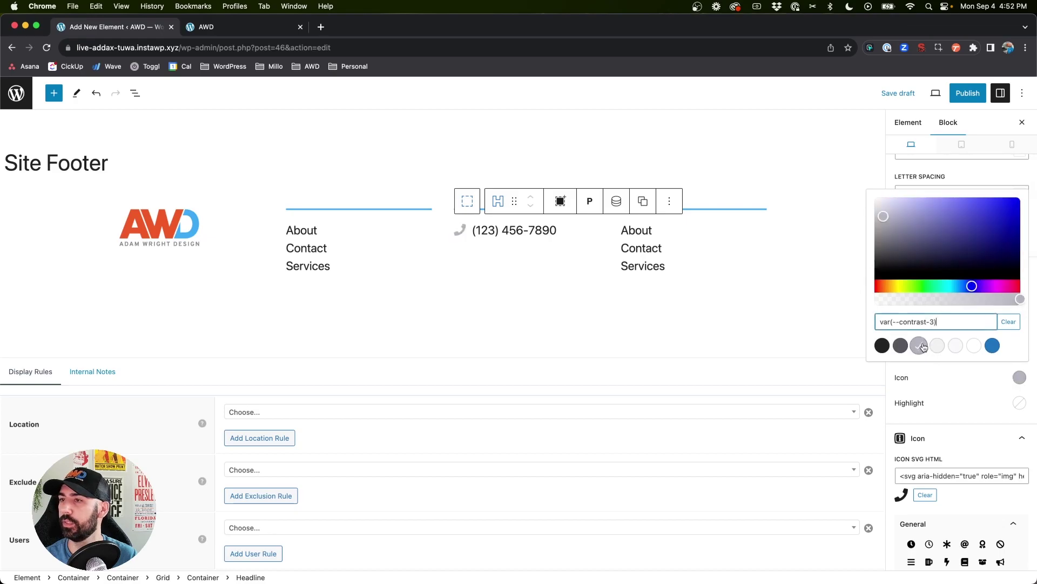
pyautogui.click(503, 230)
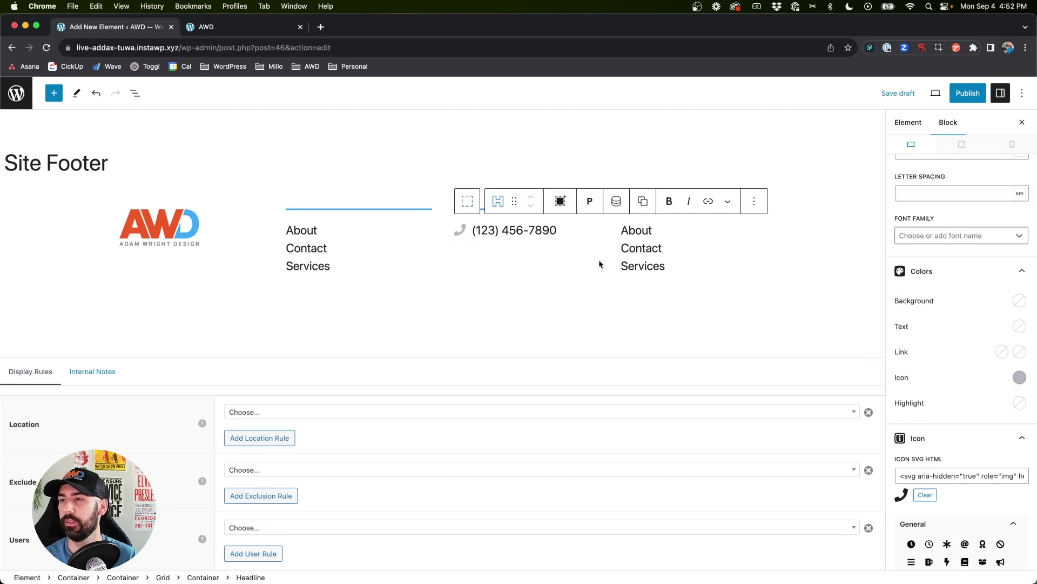
# Turn the copied line into a placeholder e-mail address with an envelope icon
pyautogui.tripleClick(509, 265)
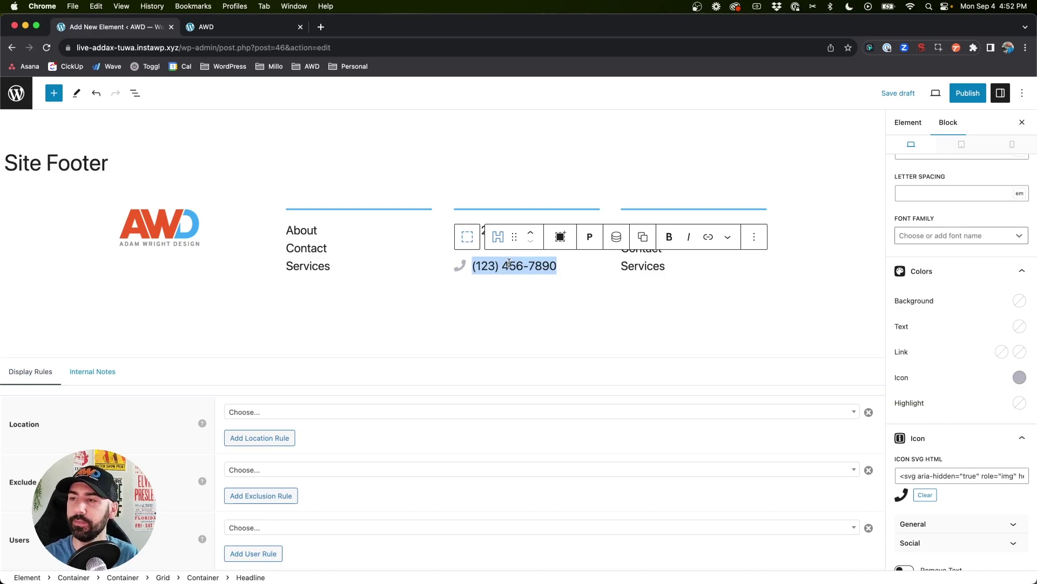
pyautogui.write('hel')
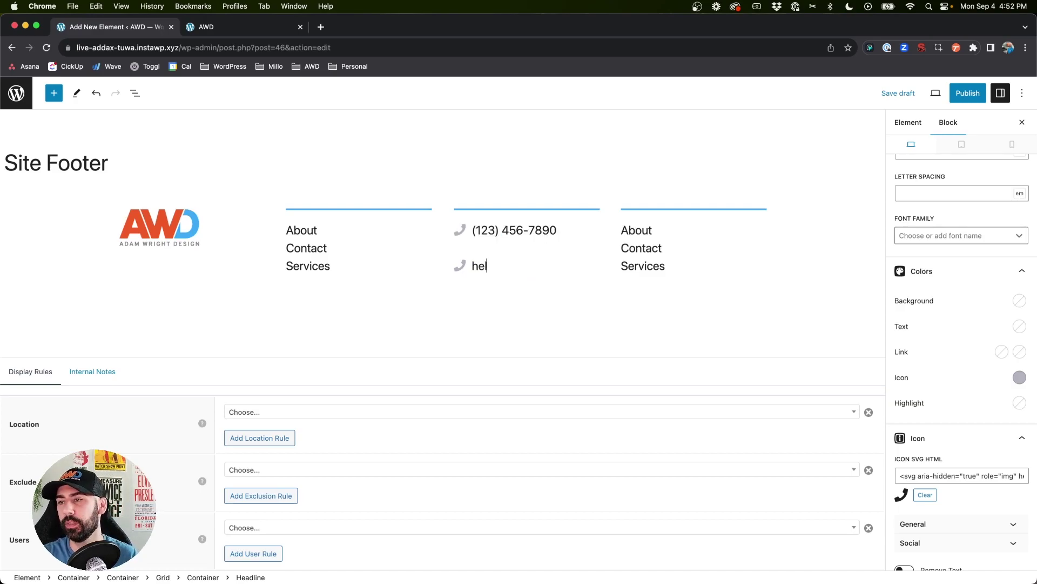
pyautogui.write('lo@email.com')
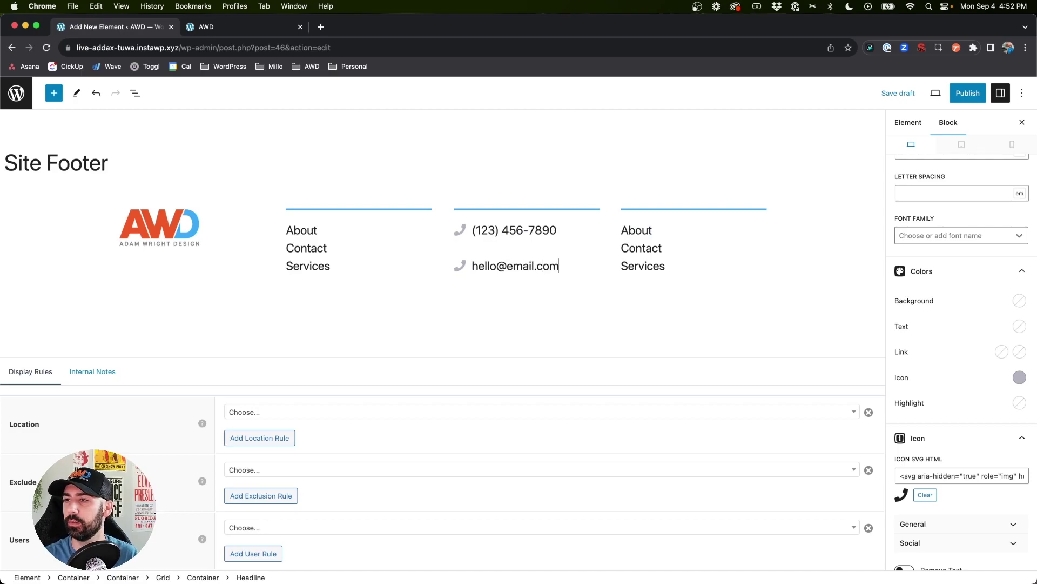
pyautogui.scroll(-5, 899, 319)
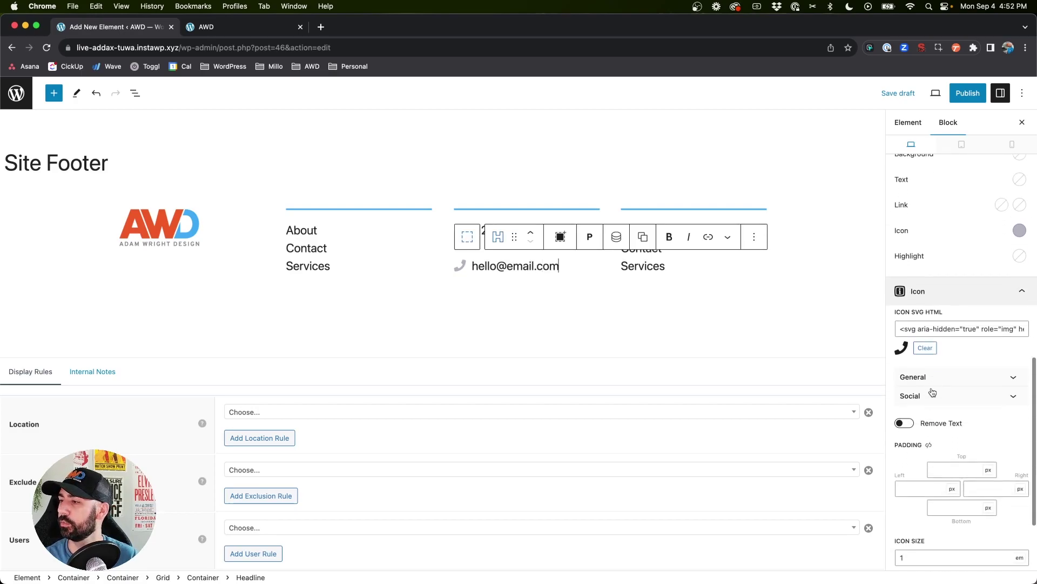
pyautogui.click(933, 378)
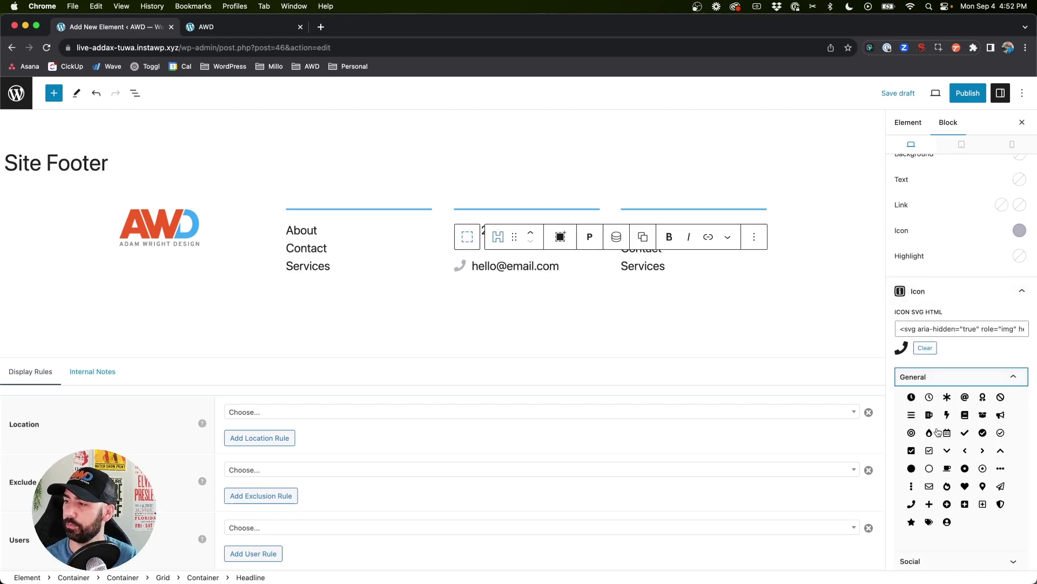
pyautogui.click(930, 486)
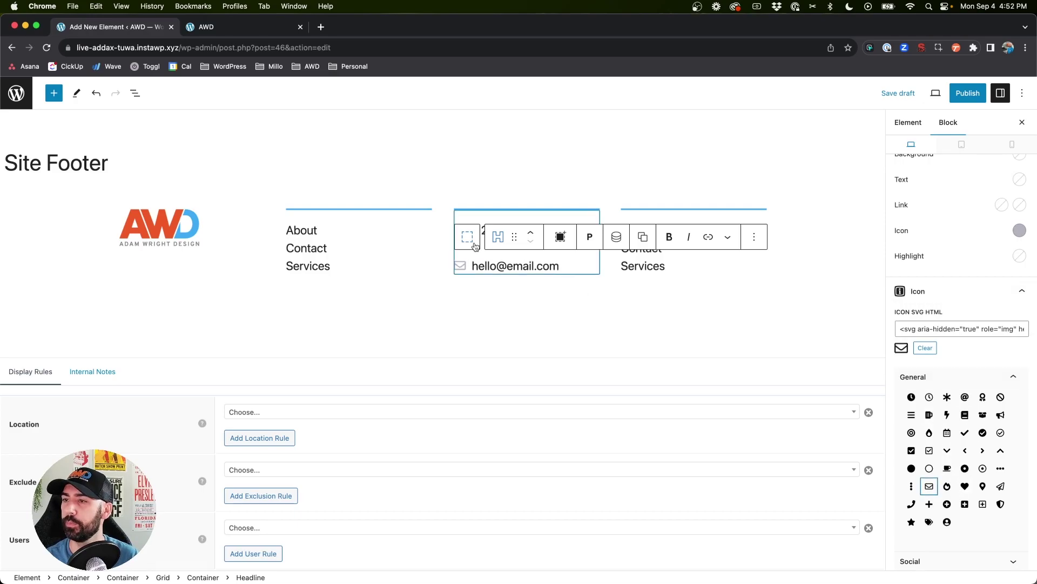
# Set the phone line's bottom margin to 10 px
pyautogui.click(494, 219)
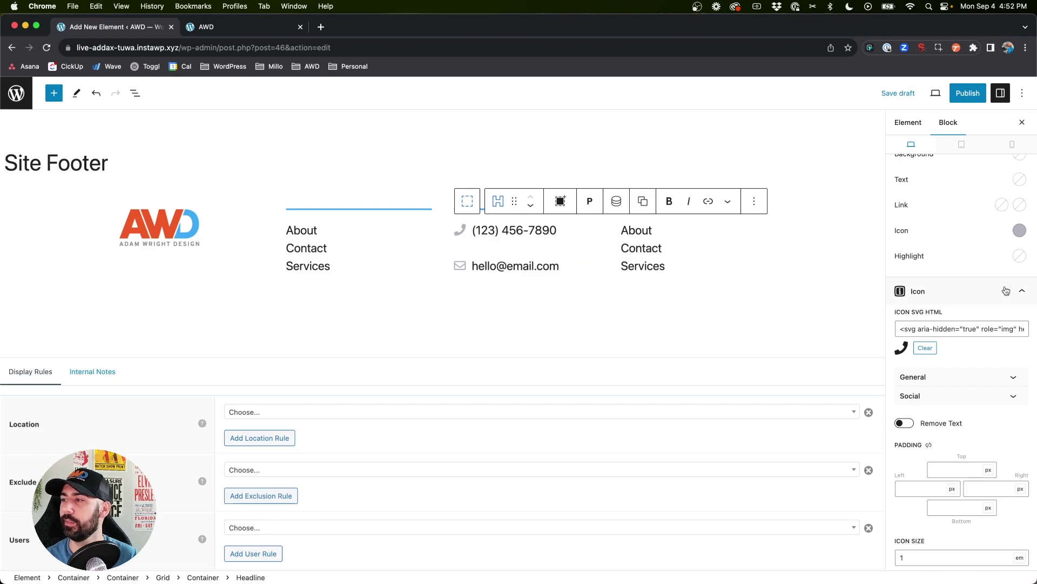
pyautogui.scroll(10, 1032, 290)
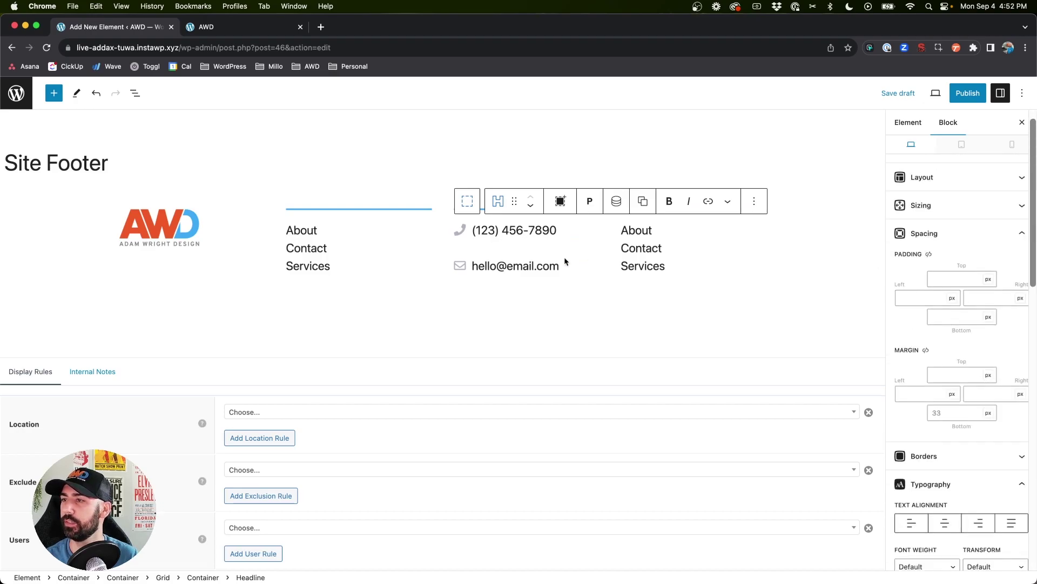
pyautogui.click(937, 413)
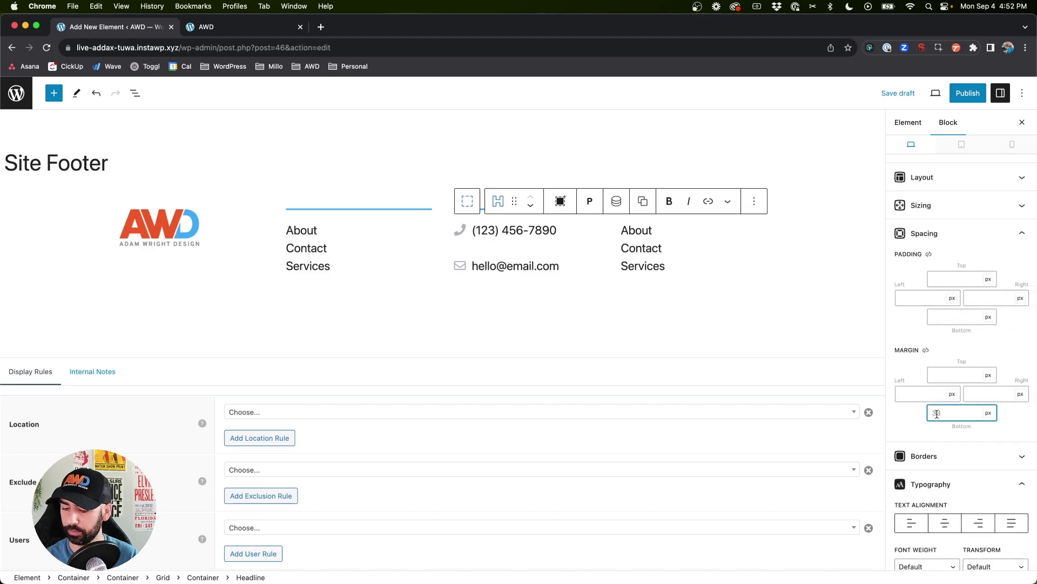
pyautogui.write('10')
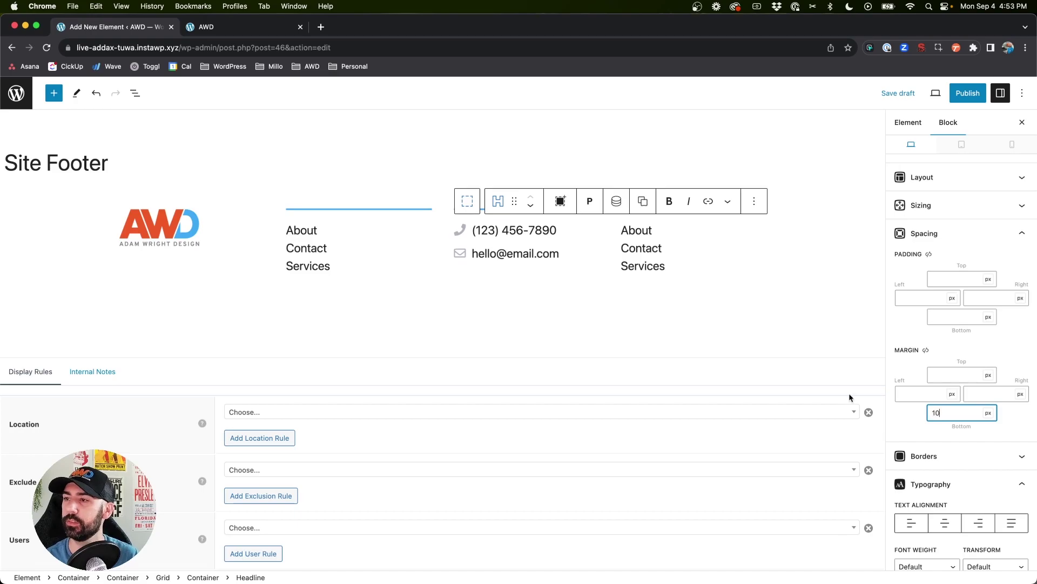
# Clear and delete the extra duplicate e-mail headline block
pyautogui.click(498, 254)
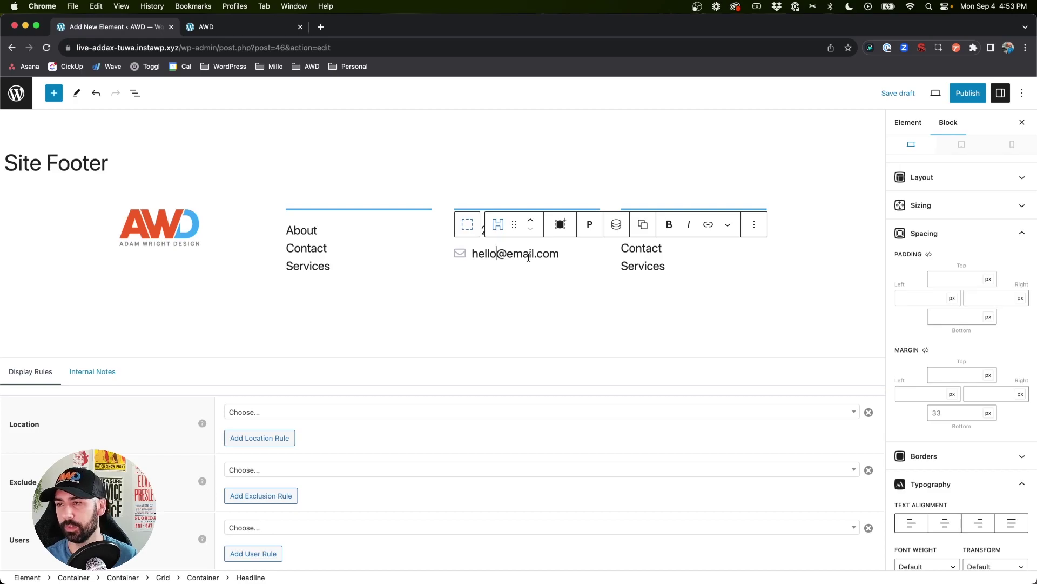
pyautogui.tripleClick(479, 288)
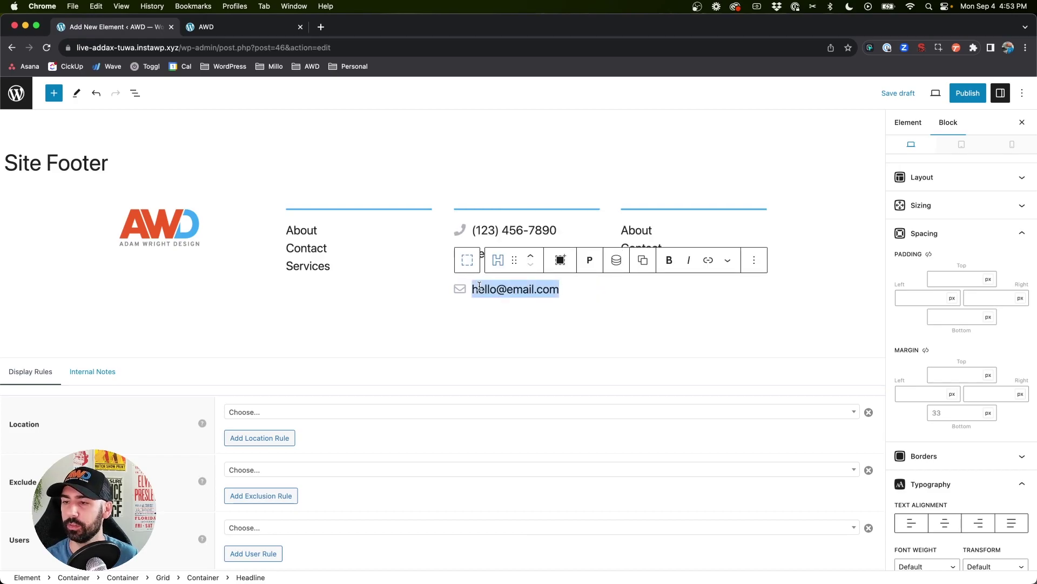
pyautogui.press('BackSpace')
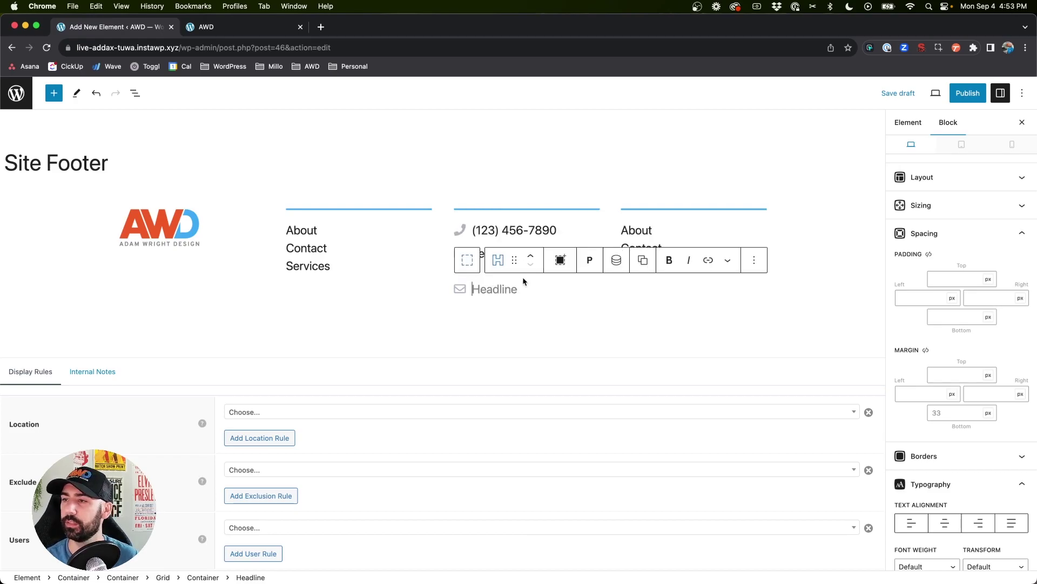
pyautogui.click(751, 262)
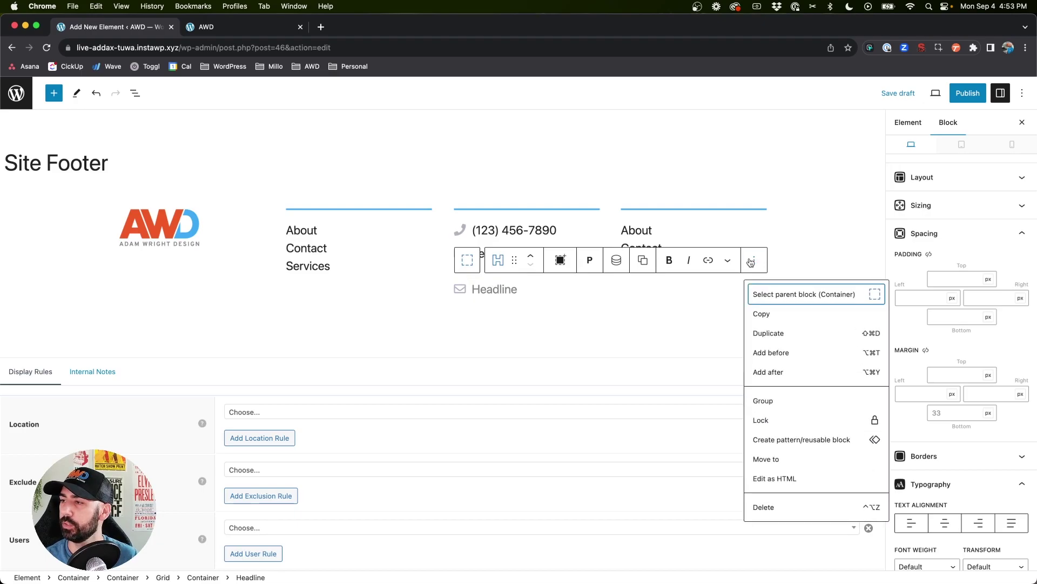
pyautogui.click(779, 507)
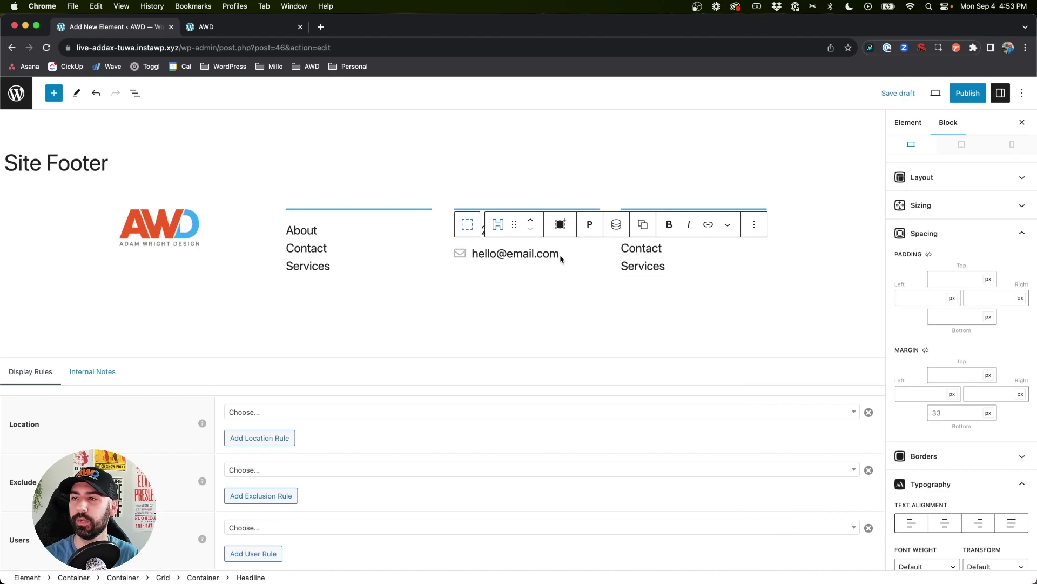
# Insert a Button block below the email line and delete its default label
pyautogui.press('Return')
pyautogui.write('/butt')
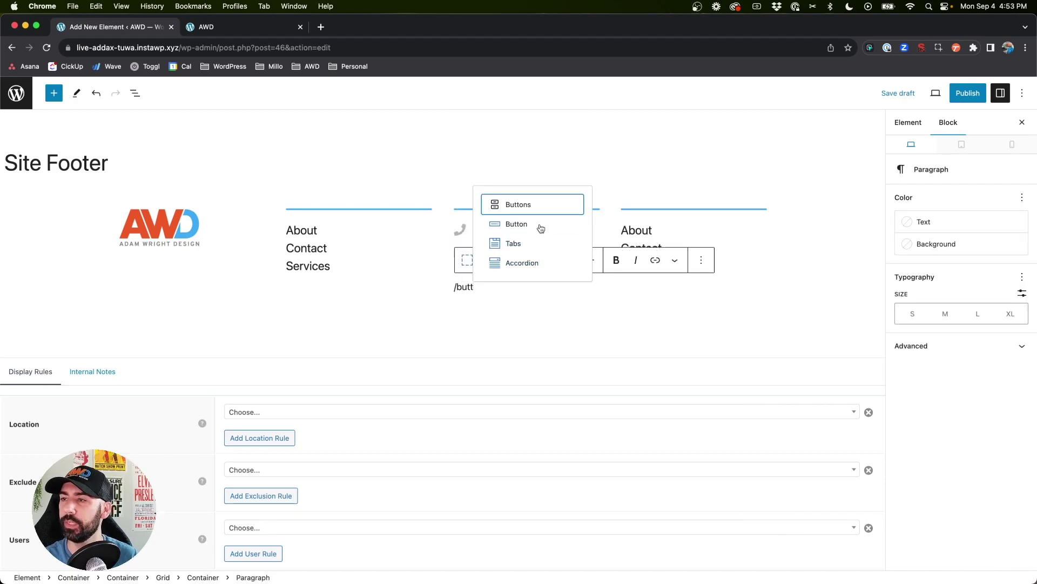
pyautogui.click(538, 226)
pyautogui.doubleClick(485, 290)
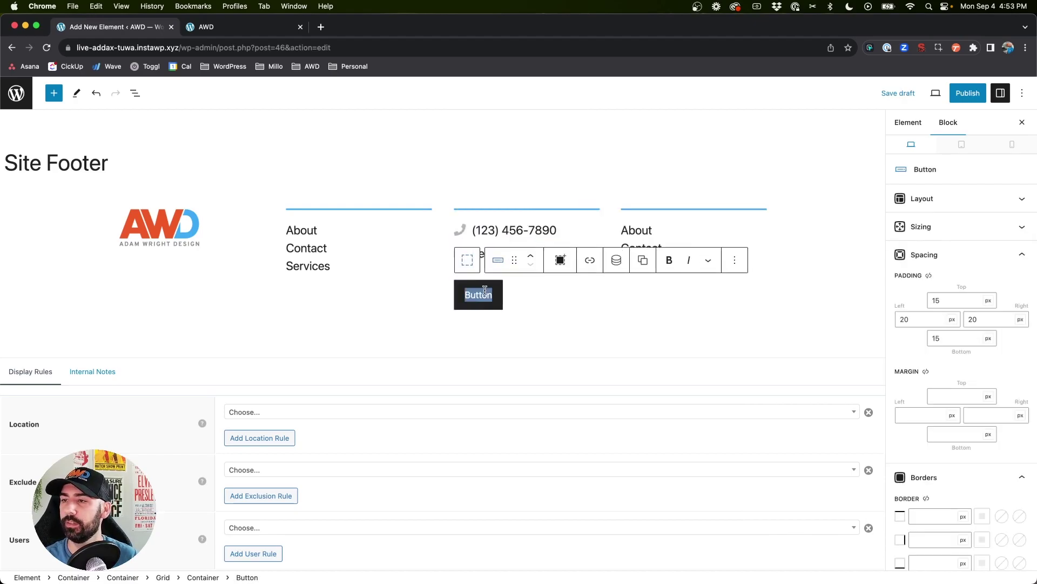
pyautogui.press('BackSpace')
# Give the button the Social > Facebook icon and switch on Remove Text
pyautogui.scroll(-5, 975, 373)
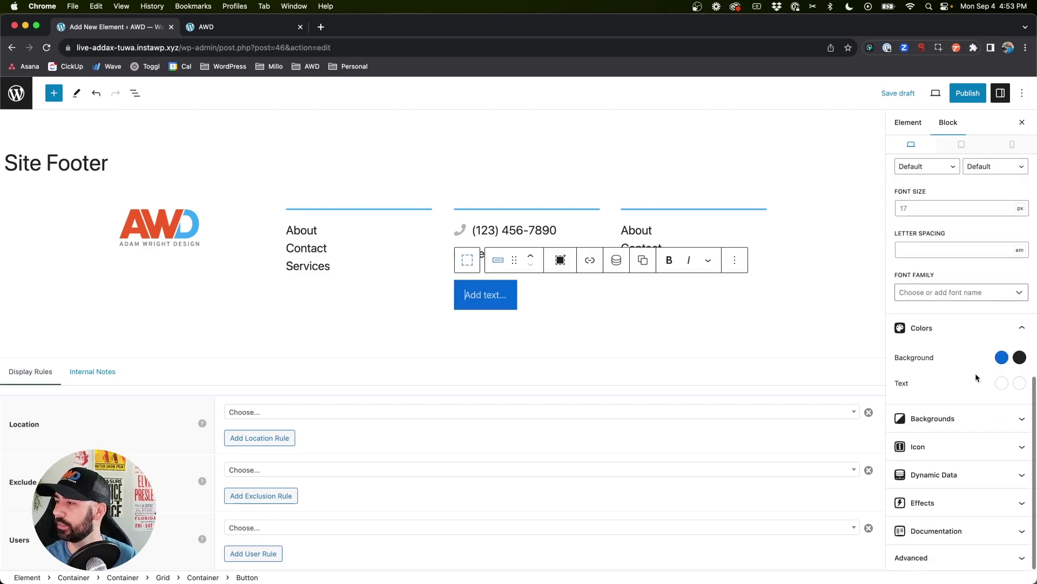
pyautogui.click(943, 446)
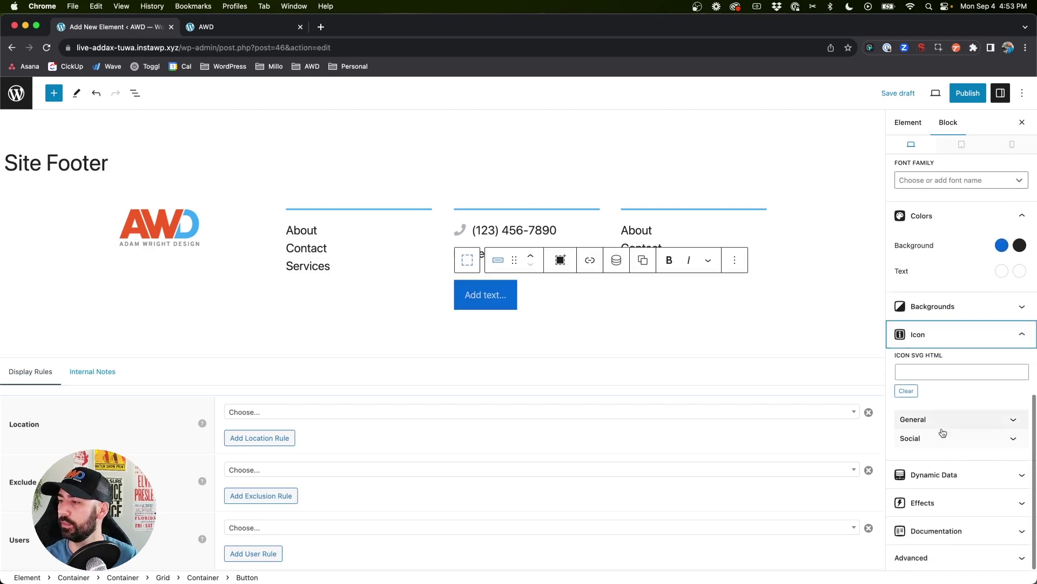
pyautogui.click(942, 440)
pyautogui.scroll(-2, 934, 421)
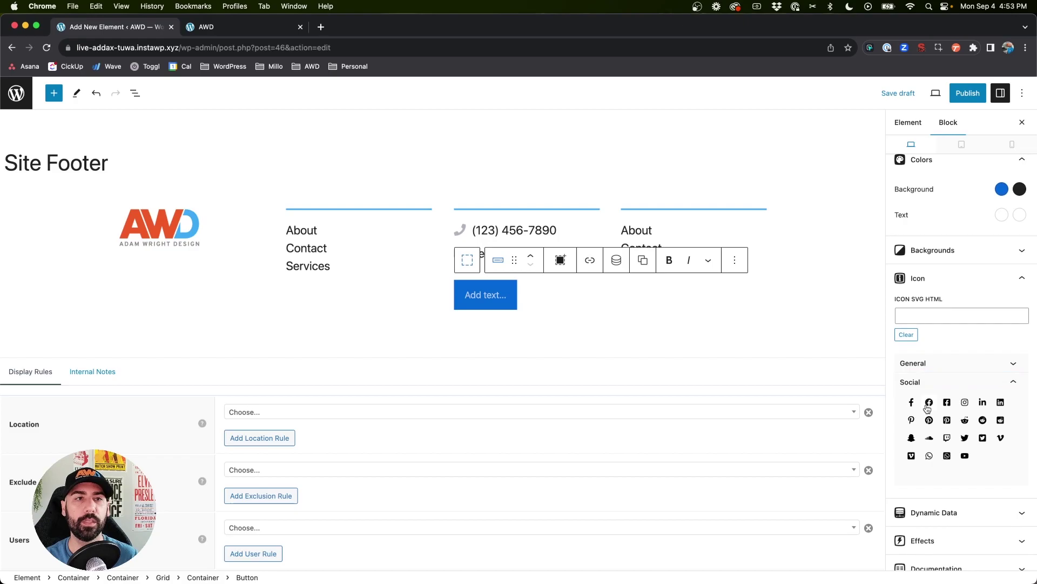
pyautogui.click(928, 403)
pyautogui.scroll(-5, 913, 403)
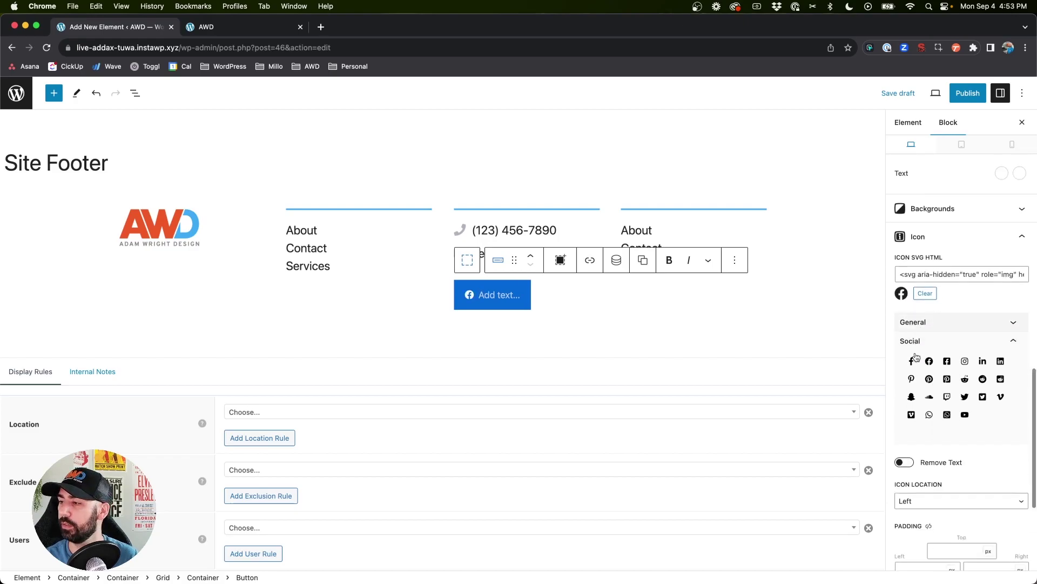
pyautogui.scroll(-1, 908, 401)
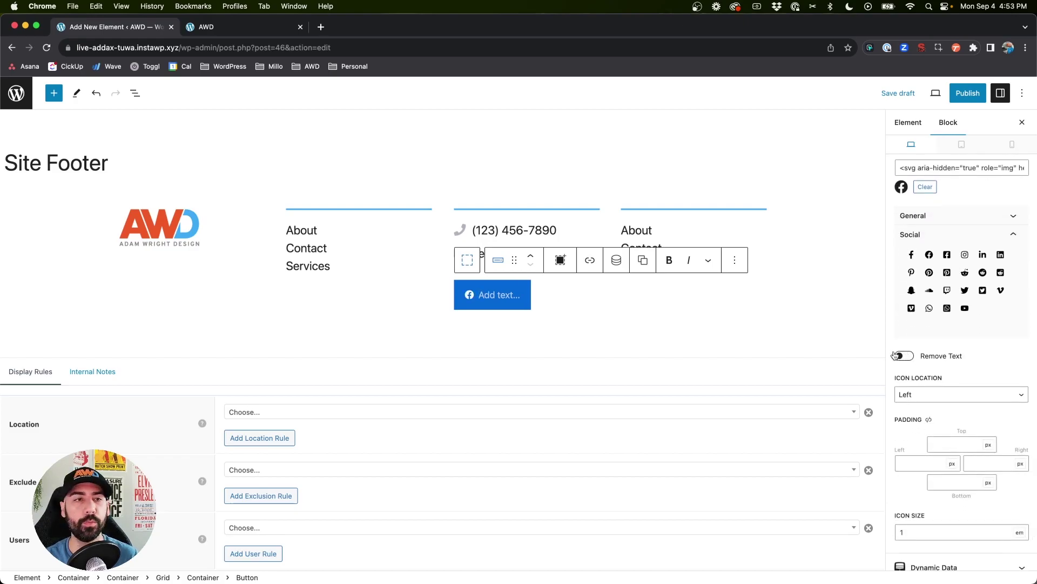
pyautogui.click(903, 357)
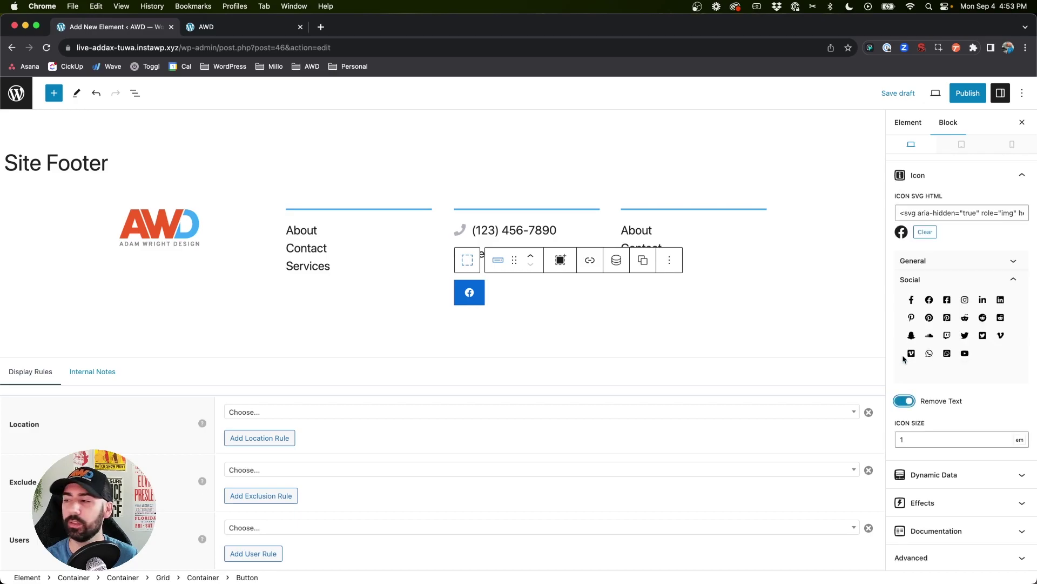
pyautogui.scroll(10, 919, 399)
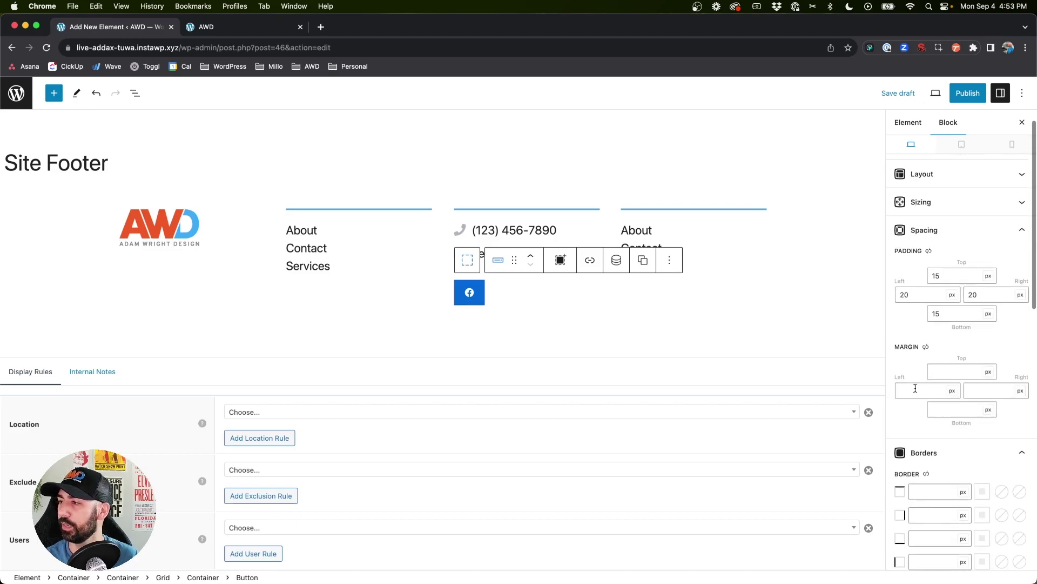
# Clear the button's top, left, right and bottom padding values
pyautogui.doubleClick(954, 274)
pyautogui.press('BackSpace')
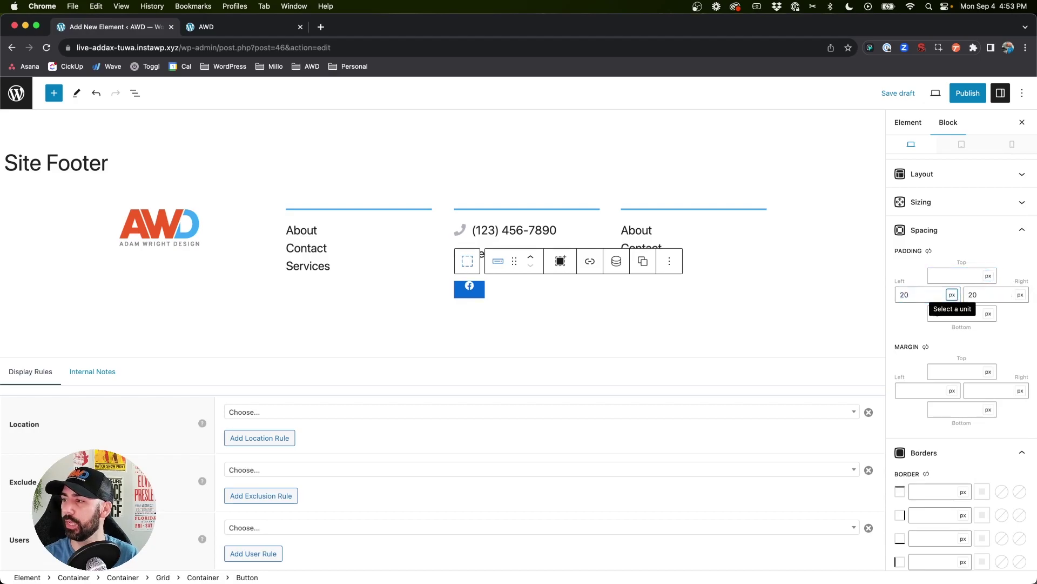
pyautogui.doubleClick(928, 295)
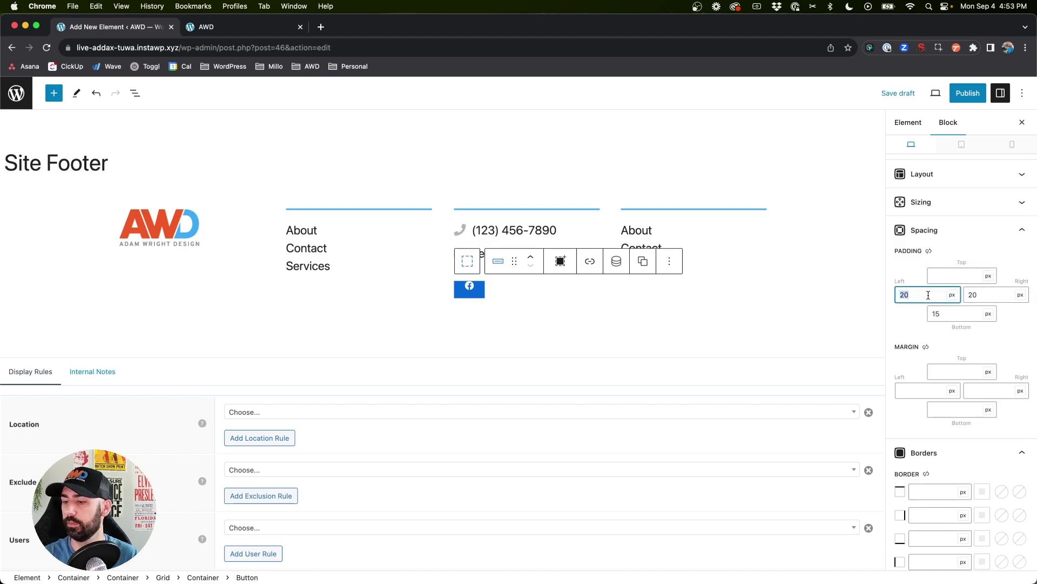
pyautogui.press('BackSpace')
pyautogui.press('Tab')
pyautogui.press('BackSpace')
pyautogui.press('Tab')
pyautogui.press('BackSpace')
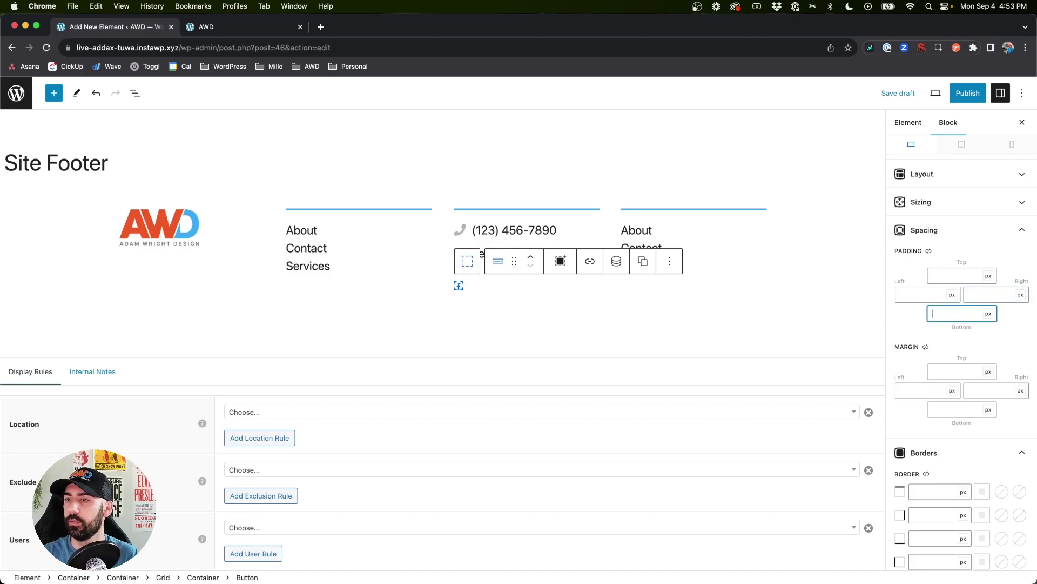
# Remove the button's blue background colour and make its icon colour blue
pyautogui.scroll(-10, 972, 270)
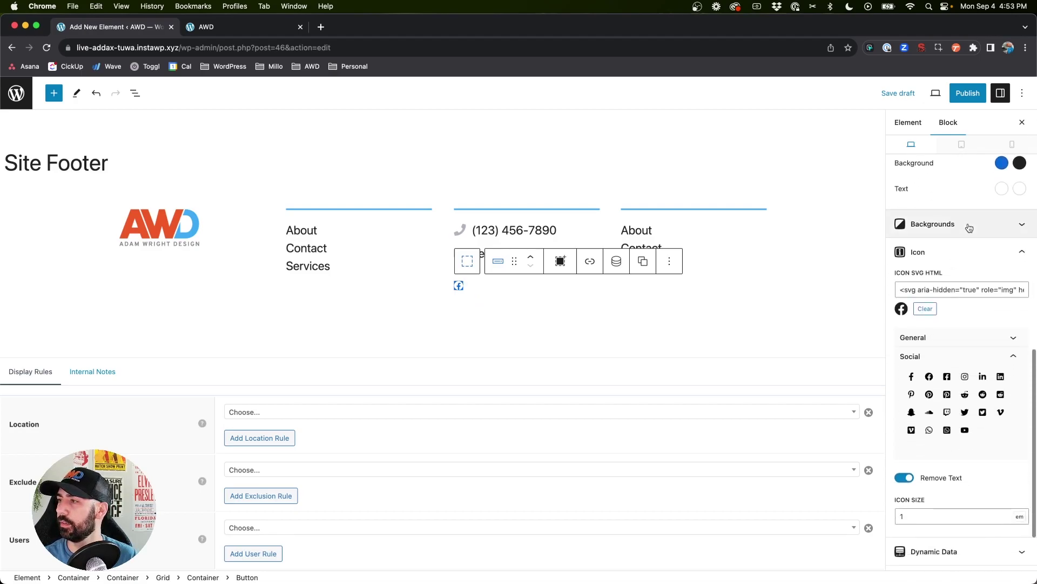
pyautogui.click(1002, 299)
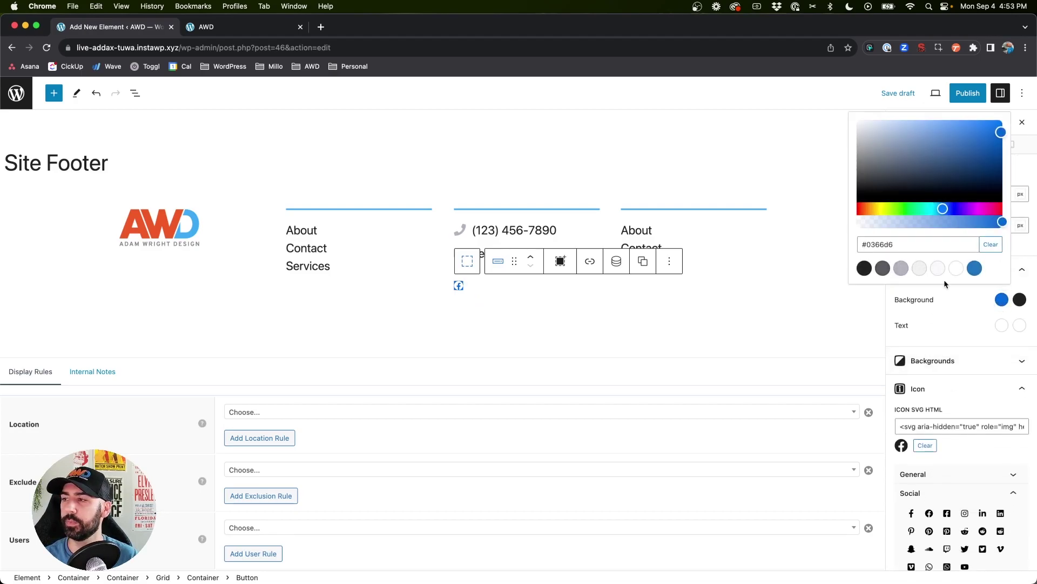
pyautogui.click(991, 245)
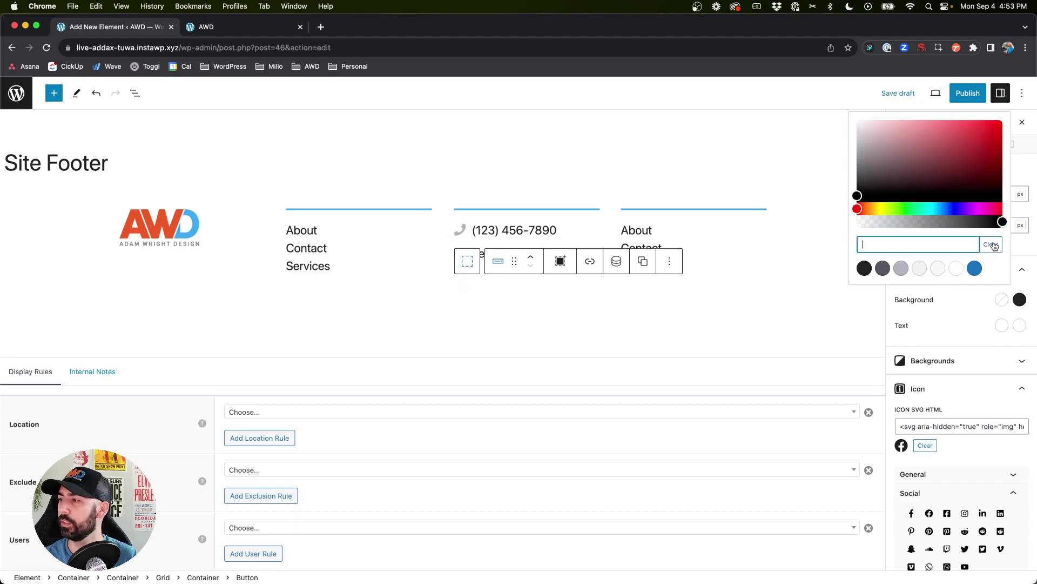
pyautogui.click(1020, 300)
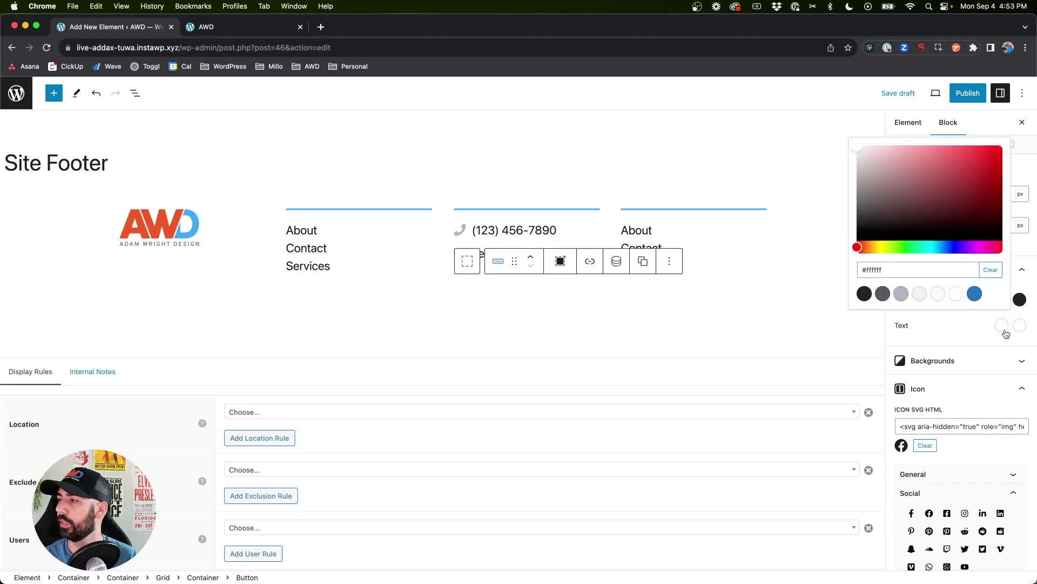
pyautogui.click(967, 294)
pyautogui.click(944, 327)
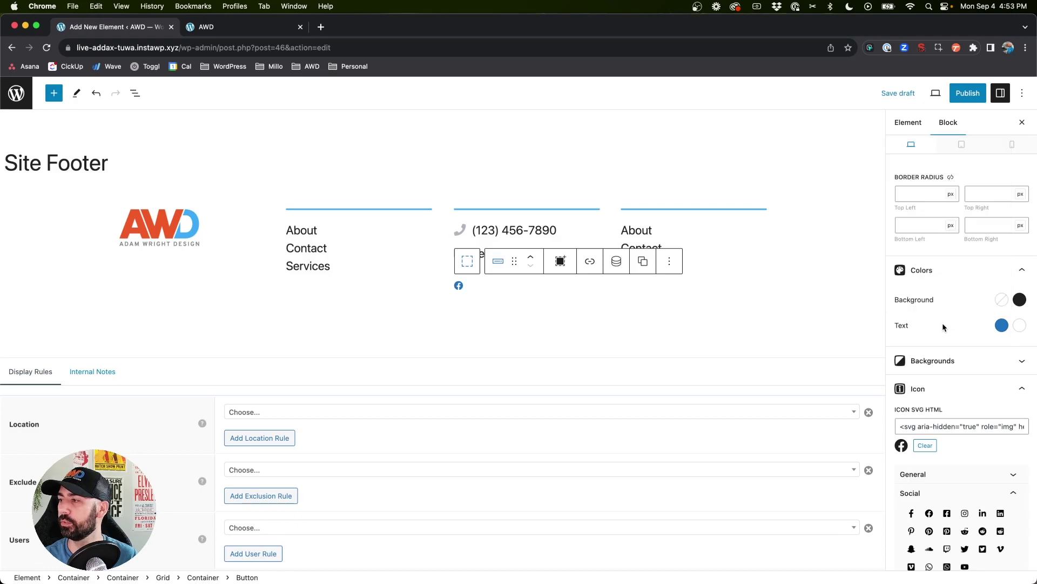
# Clear the second background colour and set the second text colour to dark grey
pyautogui.click(1018, 301)
pyautogui.click(1009, 244)
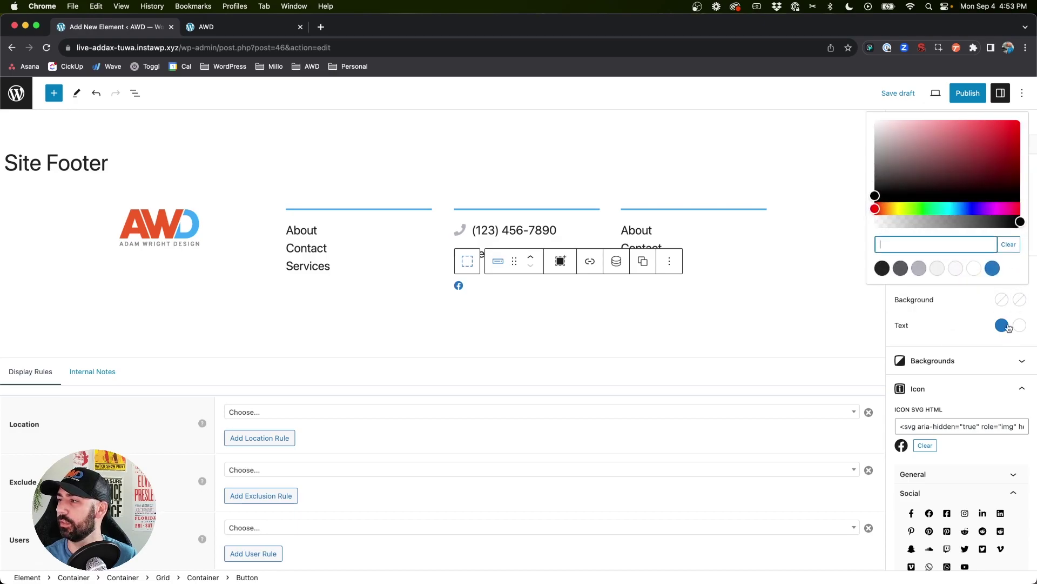
pyautogui.click(958, 326)
pyautogui.click(1019, 325)
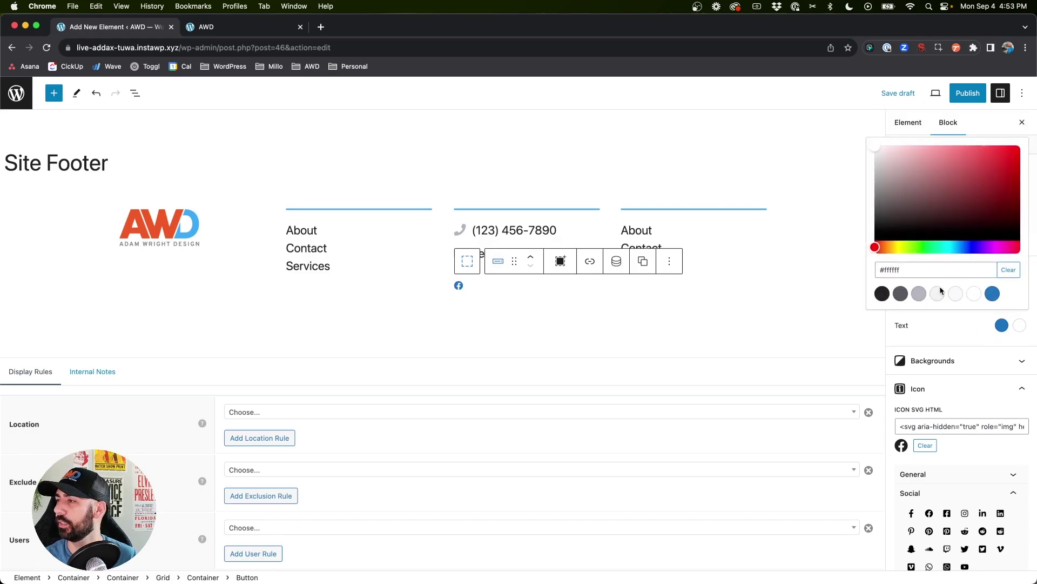
pyautogui.click(900, 293)
pyautogui.click(947, 327)
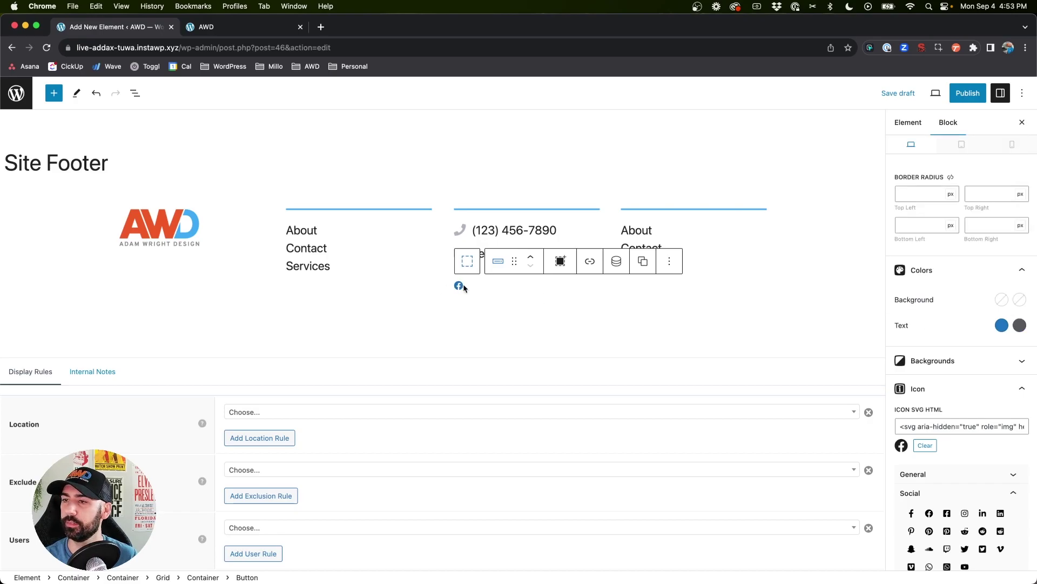
pyautogui.scroll(-4, 959, 379)
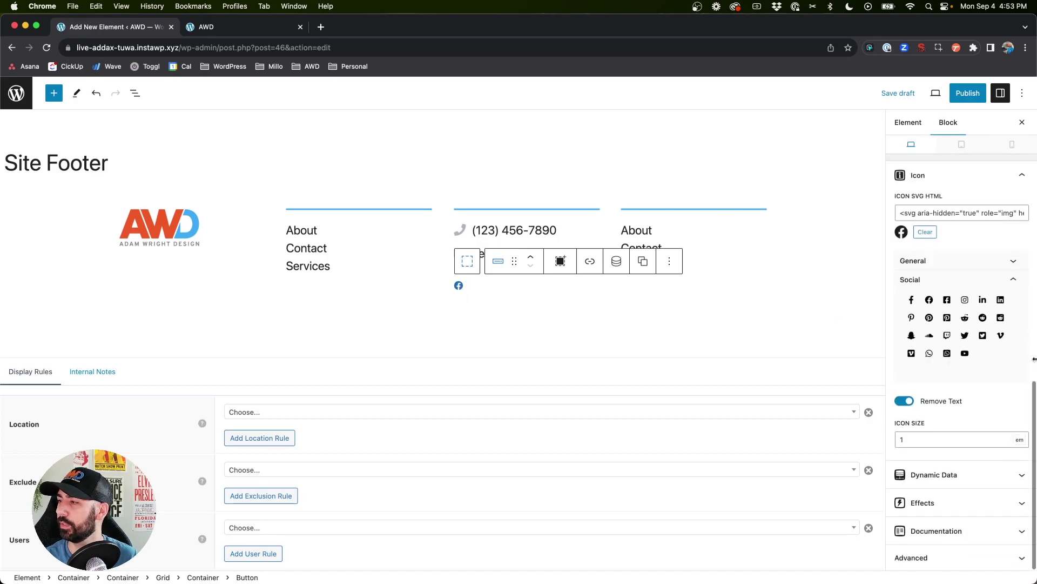
# Set the icon size to 1.5 and give the email line a 12 px bottom margin
pyautogui.doubleClick(932, 435)
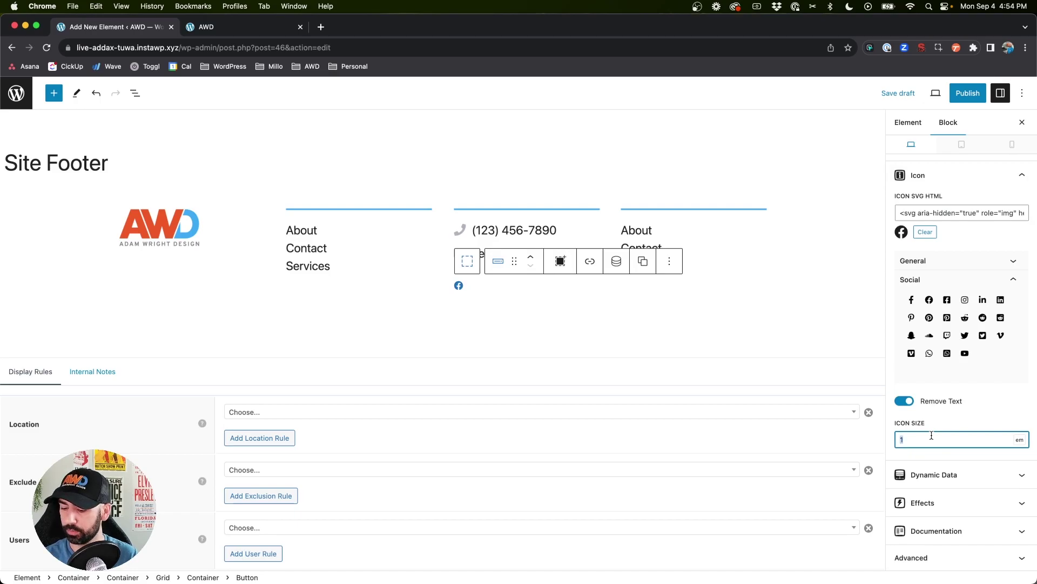
pyautogui.write('1.5')
pyautogui.click(519, 253)
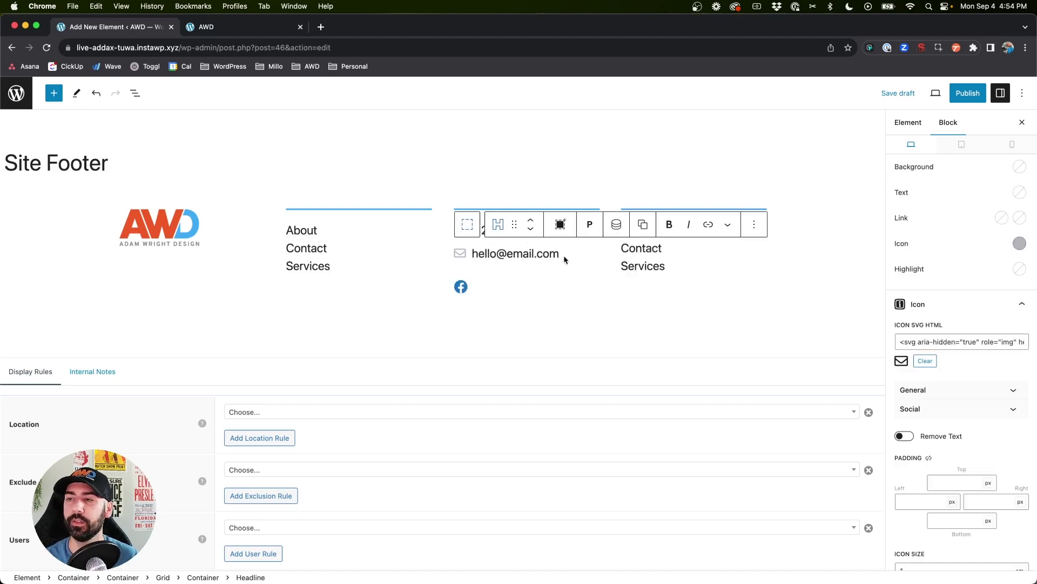
pyautogui.scroll(5, 987, 294)
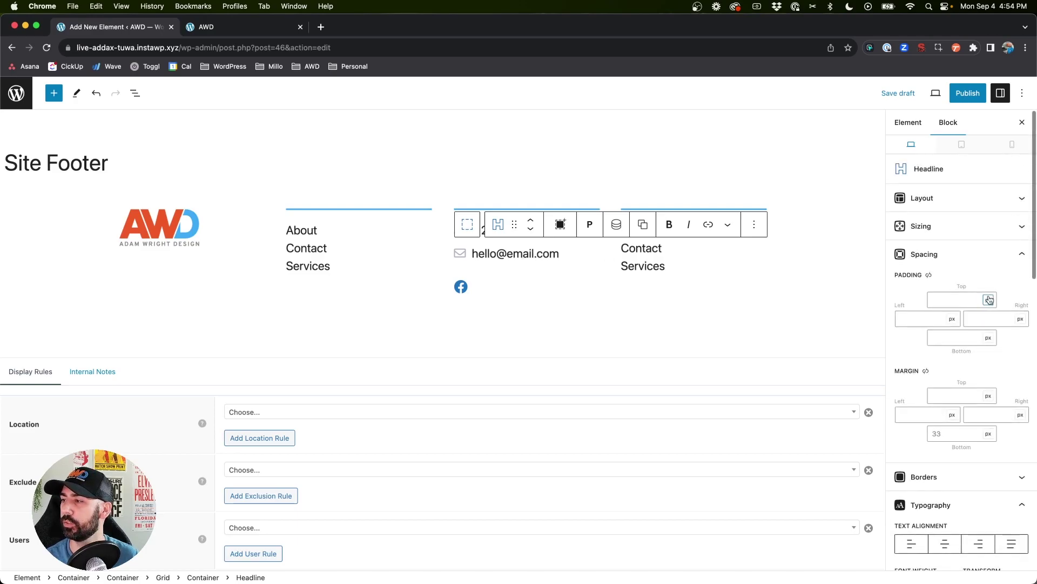
pyautogui.scroll(6, 988, 294)
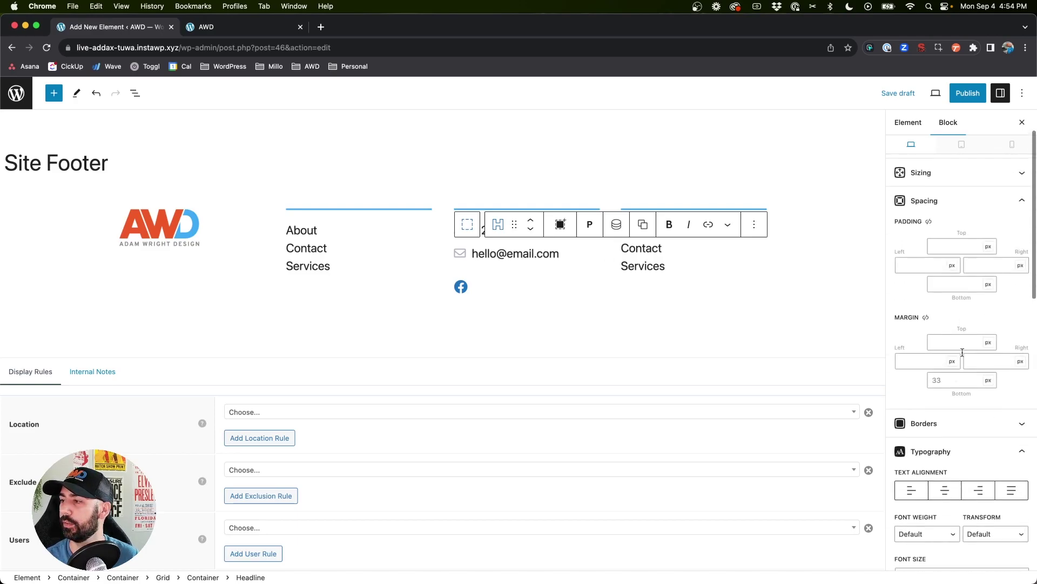
pyautogui.click(946, 381)
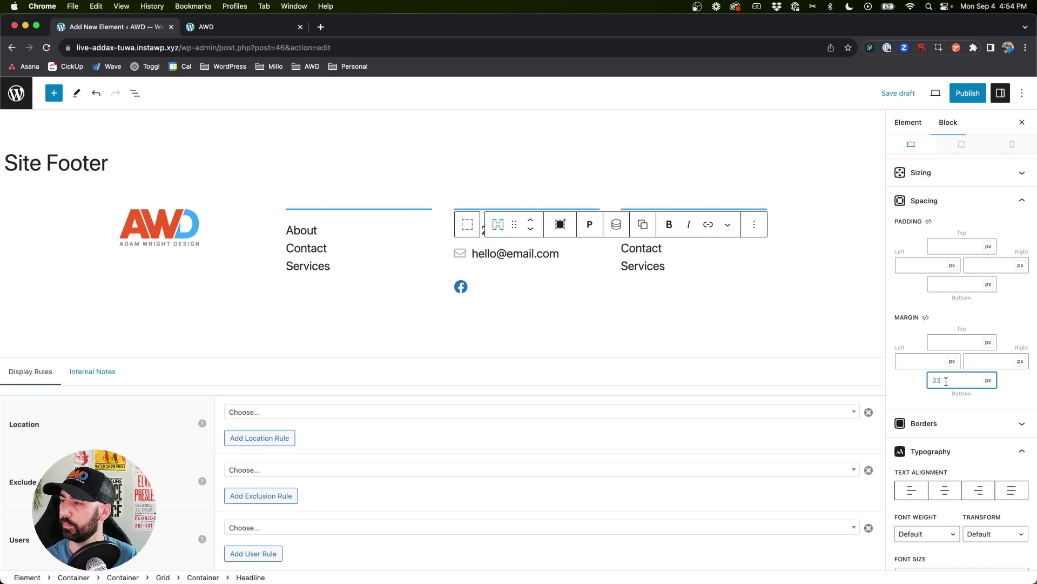
pyautogui.write('12')
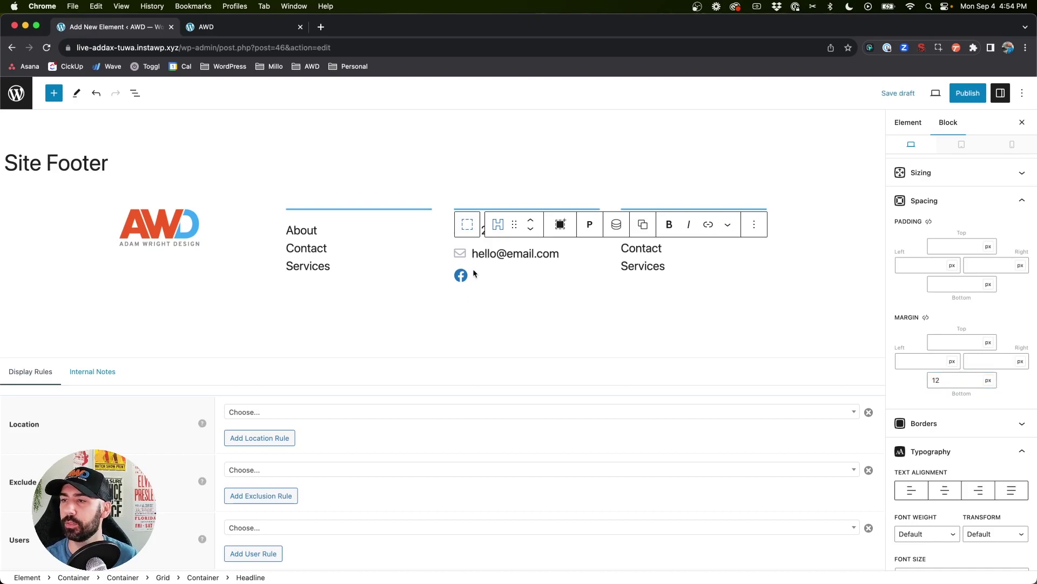
# Insert a Gravity Forms block in the empty fourth column and choose the Newsletter form
pyautogui.click(517, 275)
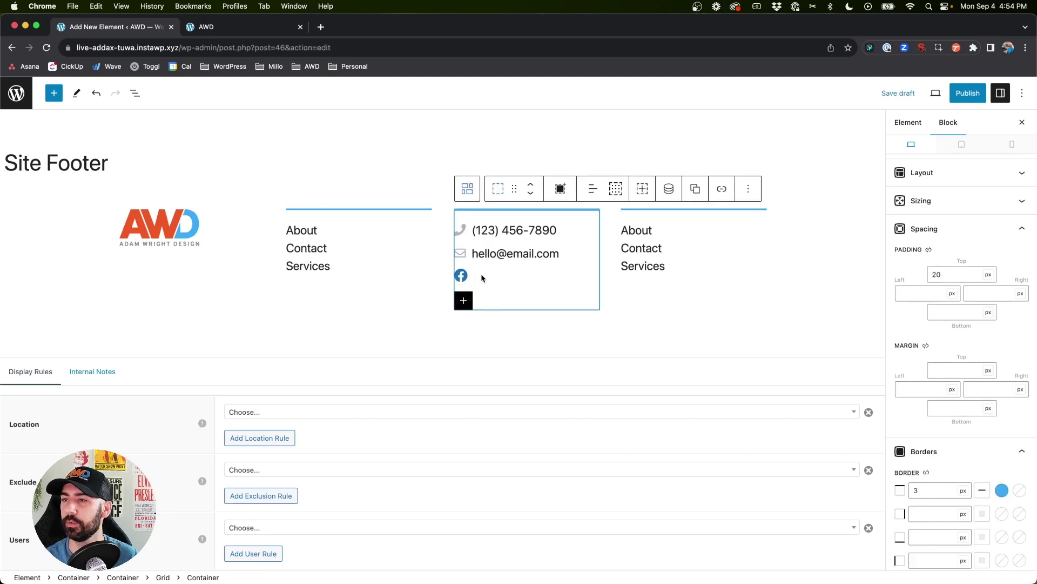
pyautogui.click(455, 277)
pyautogui.click(461, 276)
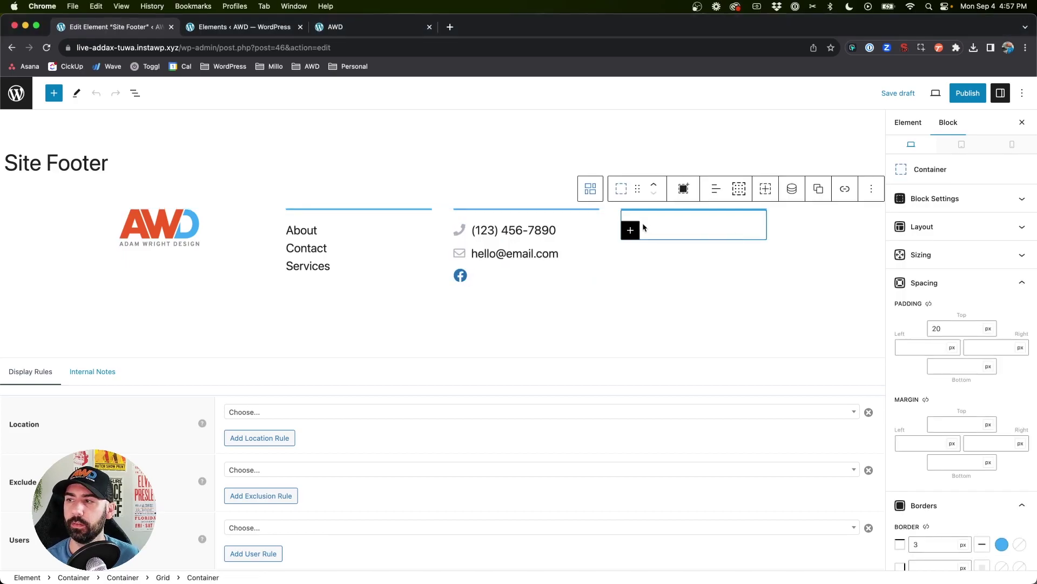
pyautogui.click(632, 229)
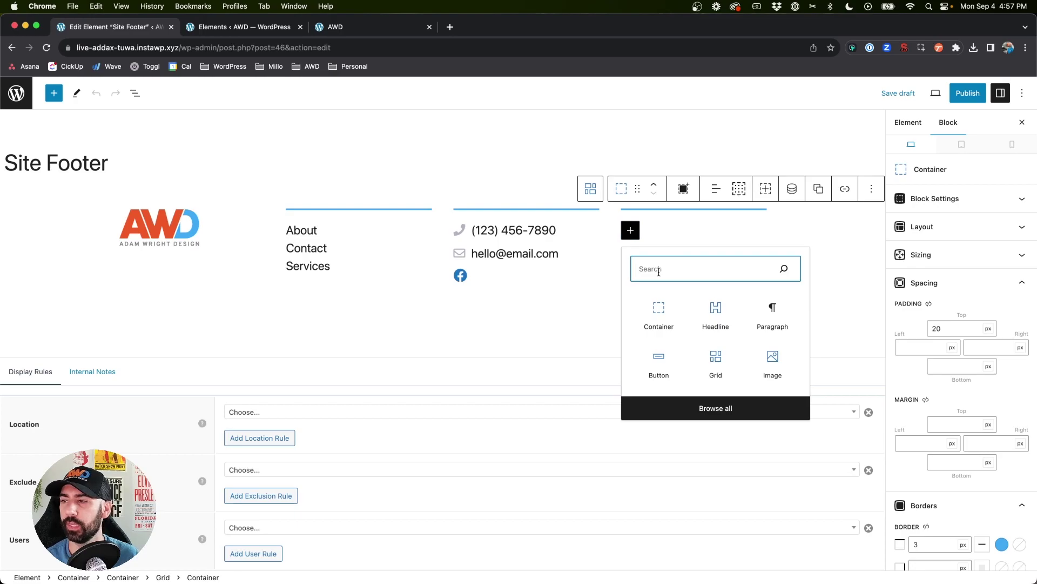
pyautogui.write('grav')
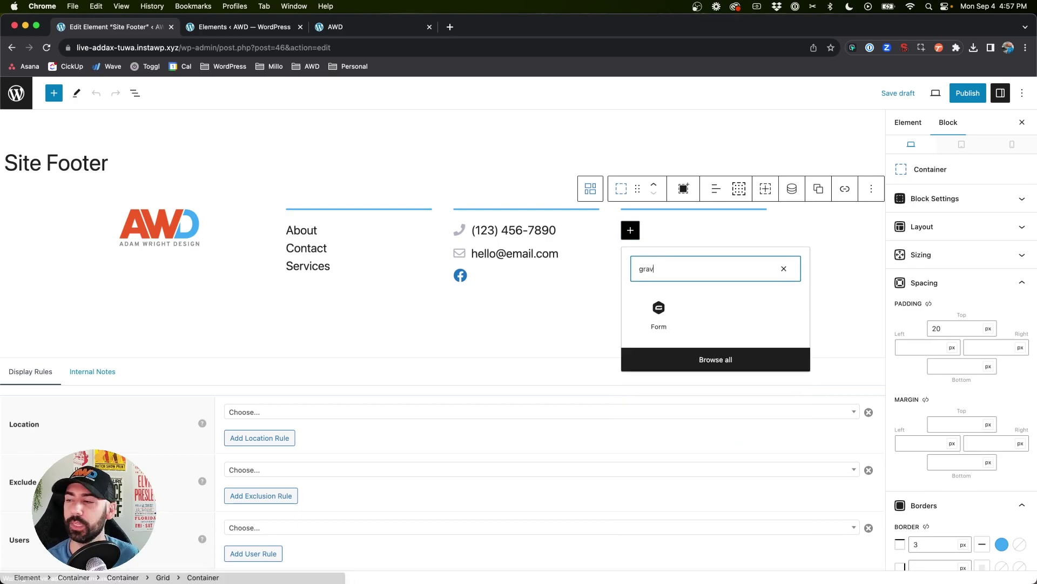
pyautogui.click(656, 317)
pyautogui.click(682, 340)
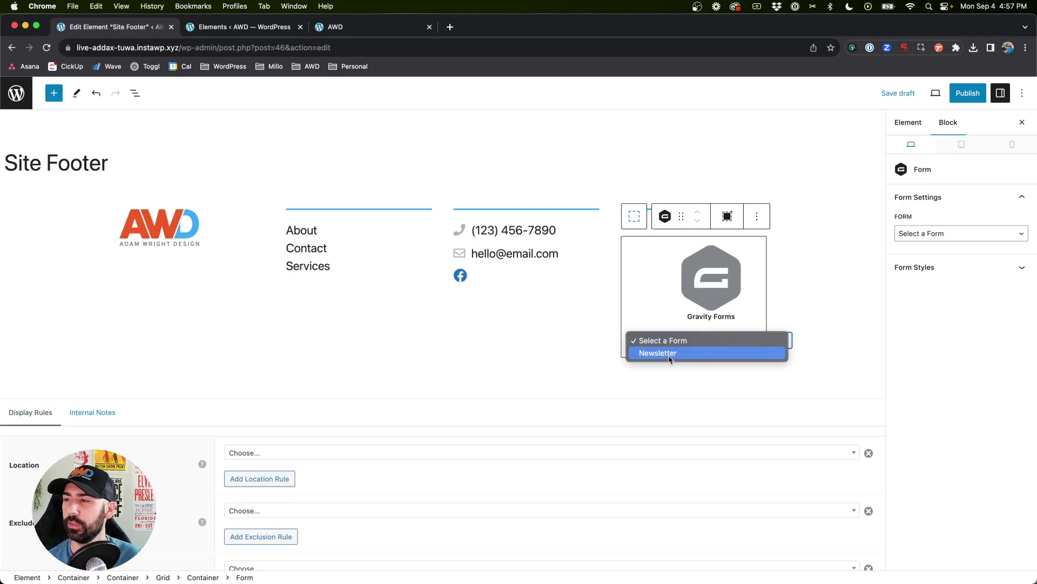
pyautogui.click(670, 353)
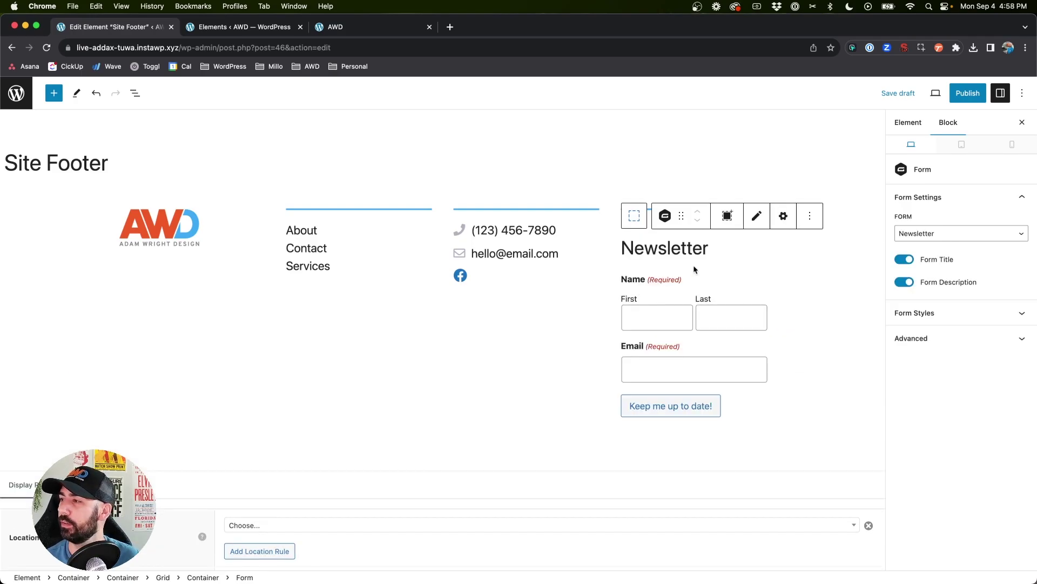
# Hide the Newsletter form's title and description, then select the form's parent column
pyautogui.click(904, 259)
pyautogui.click(904, 281)
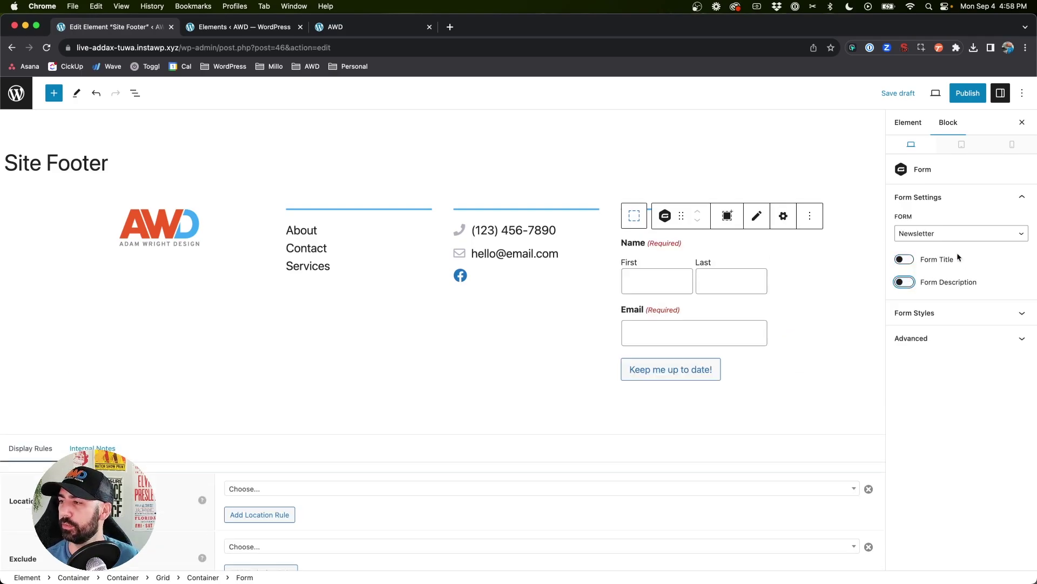
pyautogui.click(541, 287)
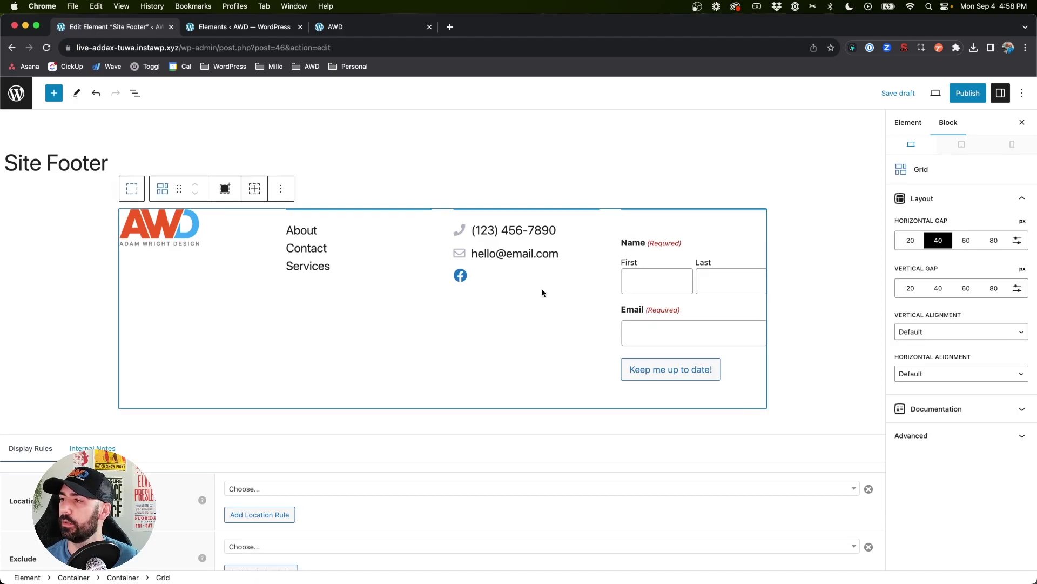
pyautogui.click(383, 239)
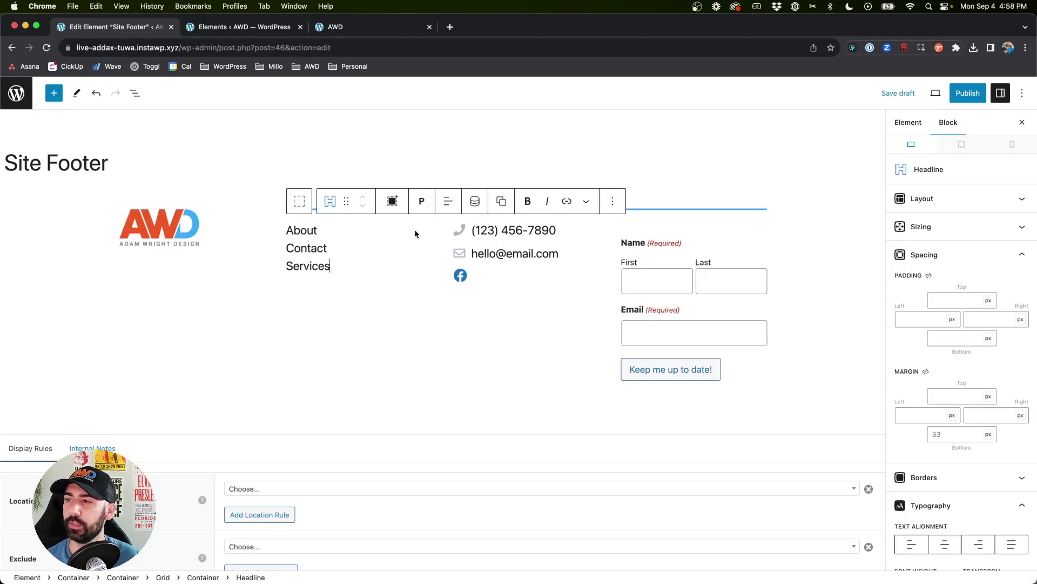
pyautogui.click(638, 243)
pyautogui.click(634, 216)
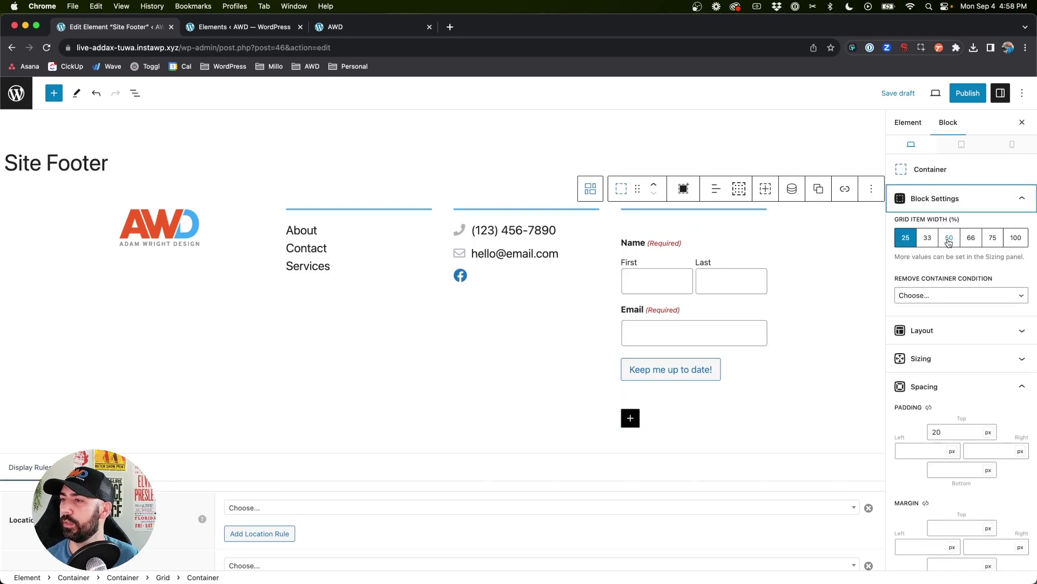
# Set Grid Item Width to 33% for both the form column and the contact column
pyautogui.click(948, 239)
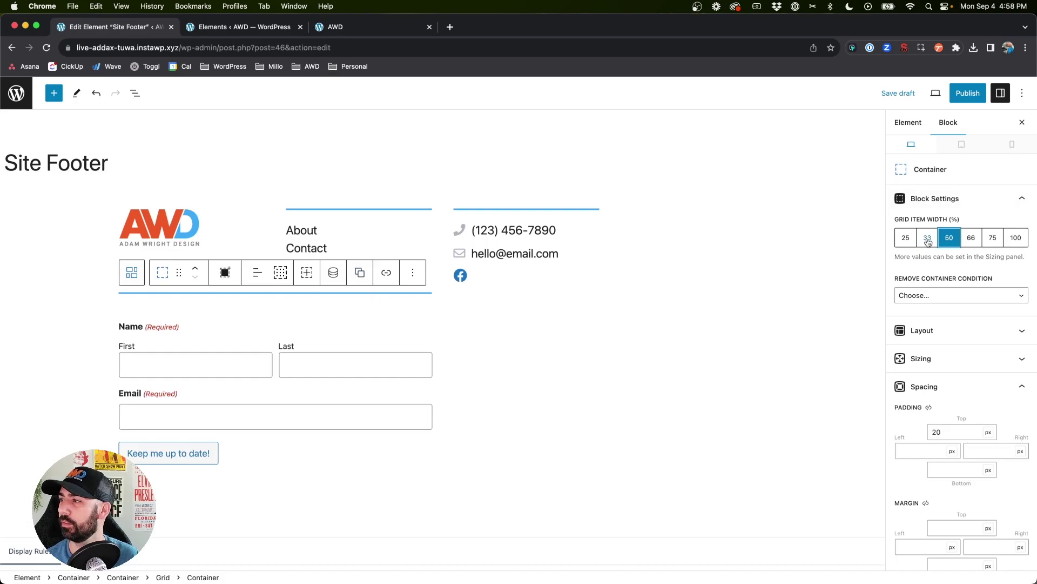
pyautogui.click(927, 241)
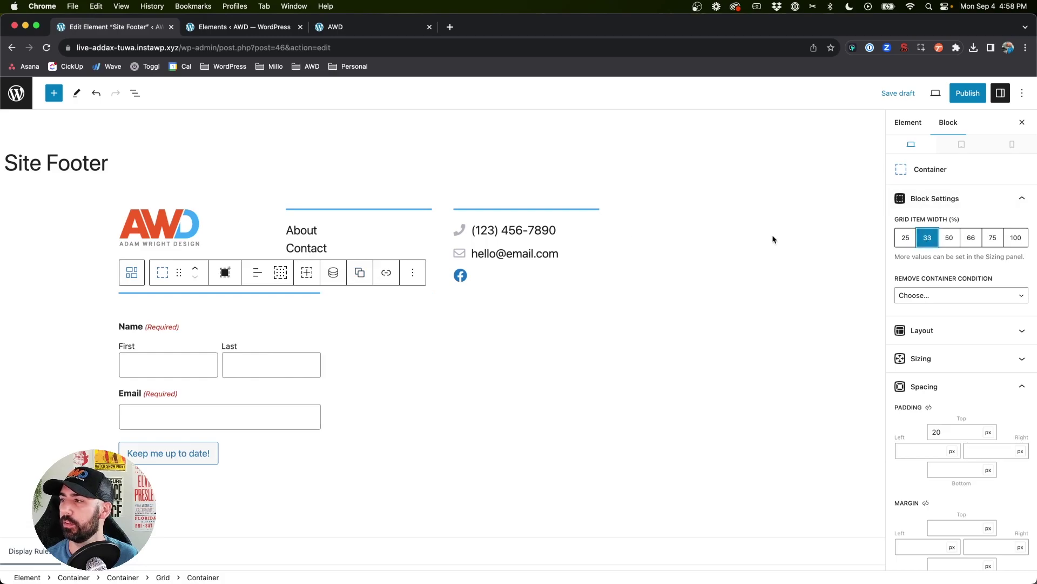
pyautogui.click(477, 219)
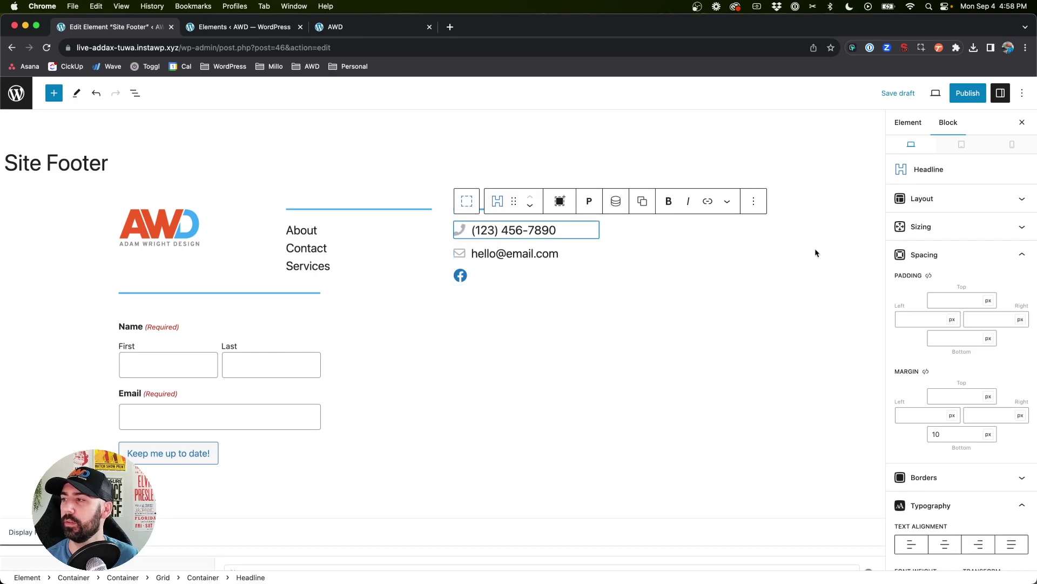
pyautogui.click(948, 206)
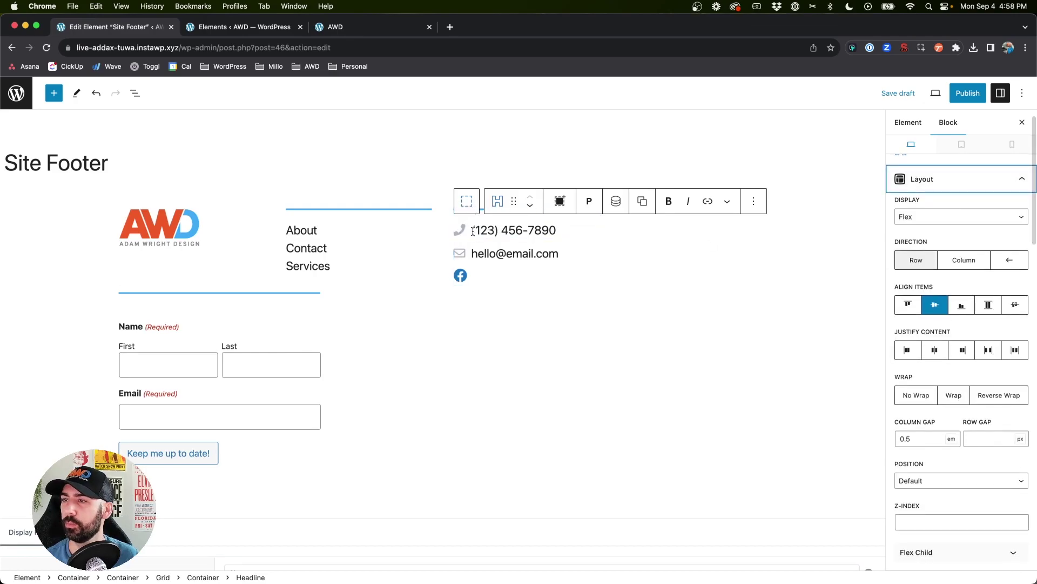
pyautogui.click(475, 213)
pyautogui.click(927, 218)
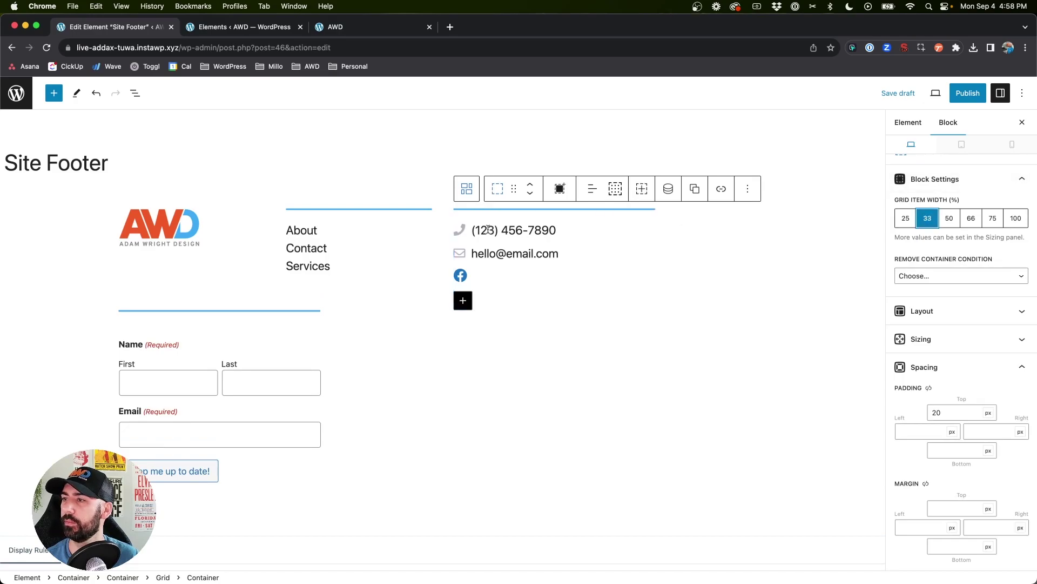
pyautogui.click(312, 215)
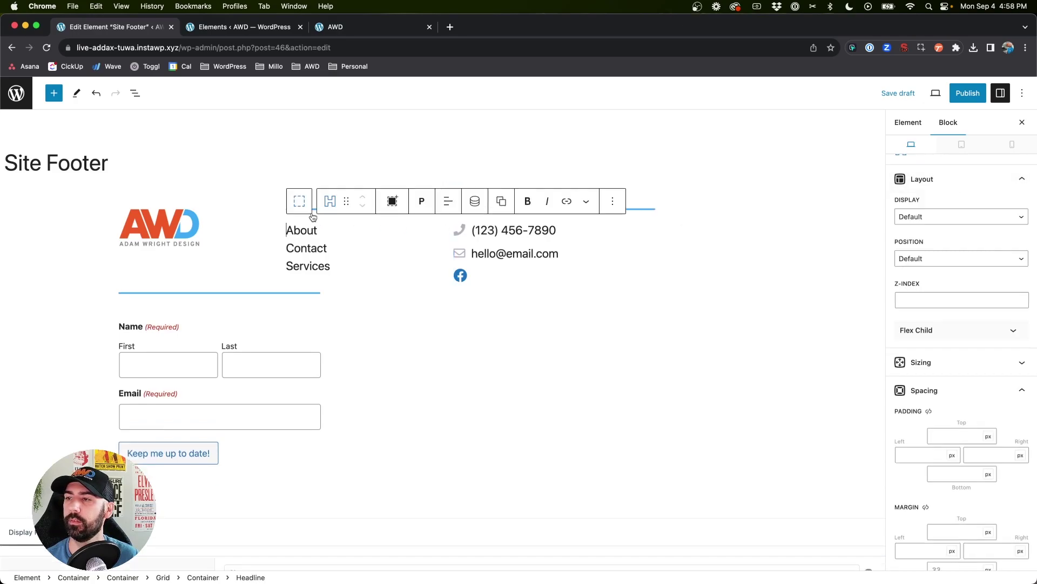
# Move the About/Contact/Services links into the contact column above the phone number
pyautogui.moveTo(301, 231); pyautogui.dragTo(306, 231)
pyautogui.tripleClick(314, 245)
pyautogui.moveTo(346, 201); pyautogui.dragTo(514, 228)
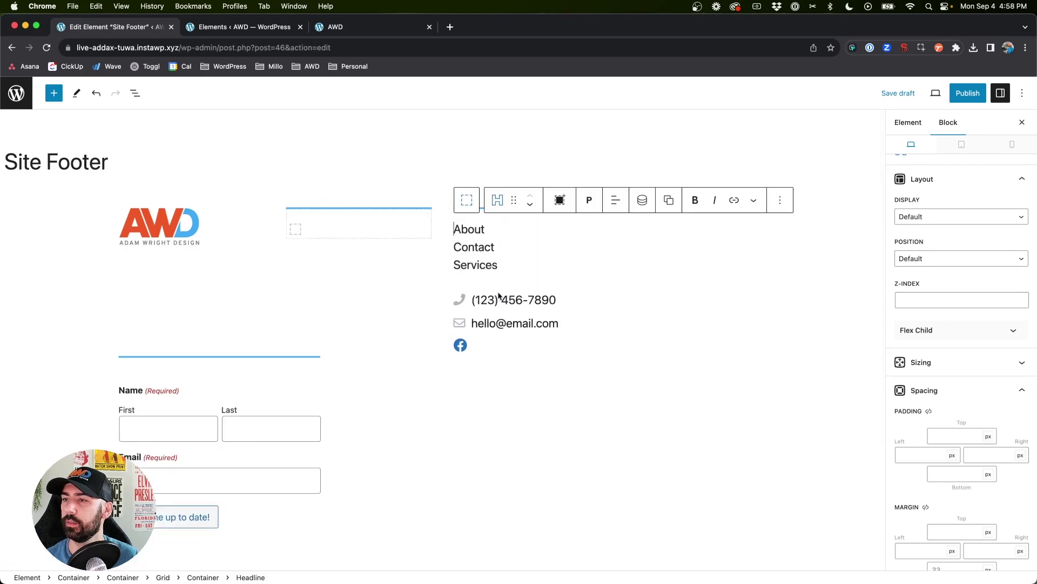
# Delete the now-empty links column from the footer grid
pyautogui.click(338, 214)
pyautogui.click(579, 187)
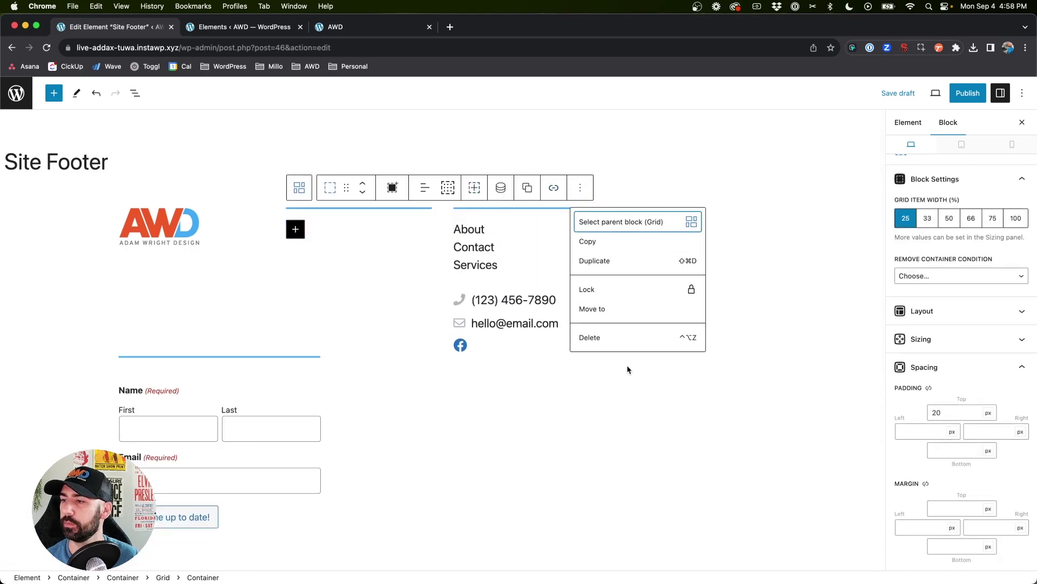
pyautogui.click(622, 338)
pyautogui.click(355, 385)
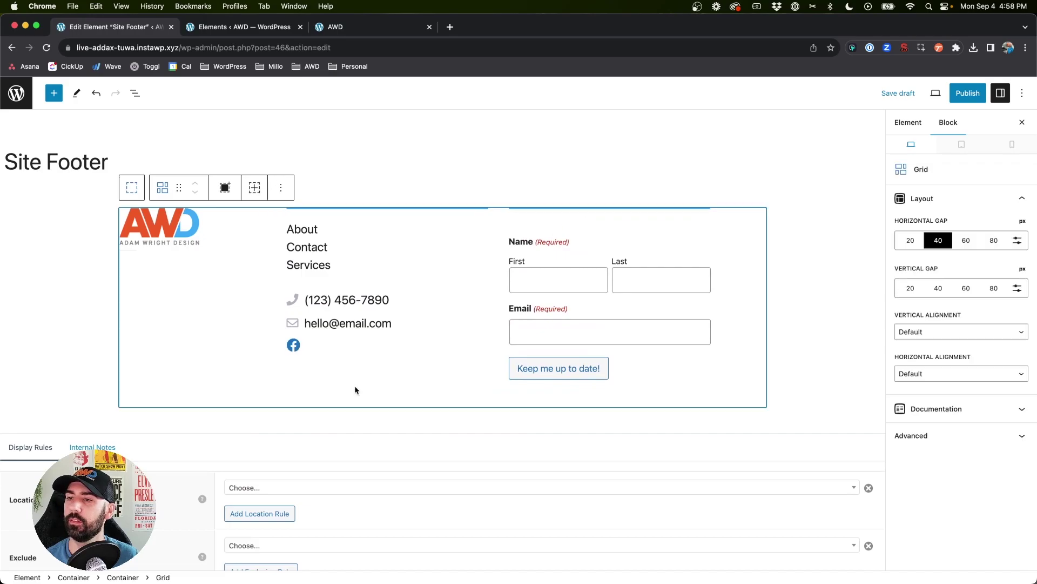
# Add a 'Sign up for our newsletter' heading to the form column at 20 px font size
pyautogui.click(617, 222)
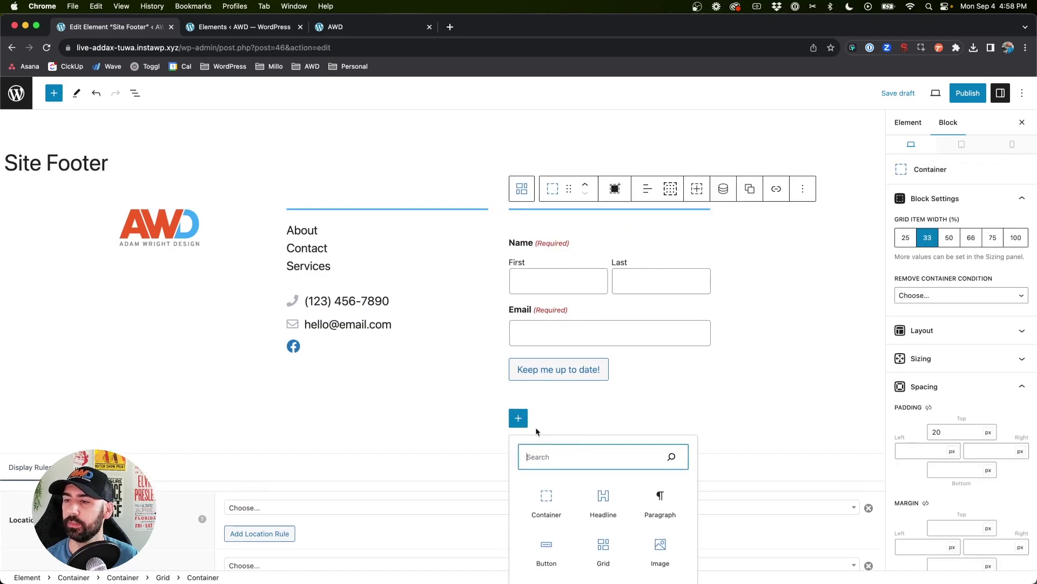
pyautogui.click(585, 511)
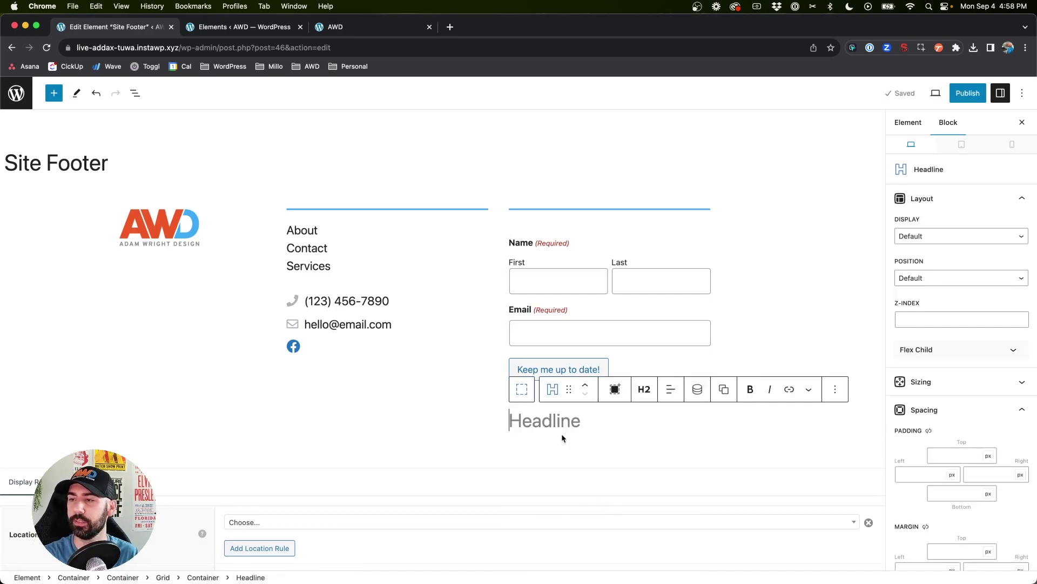
pyautogui.write('Sign up')
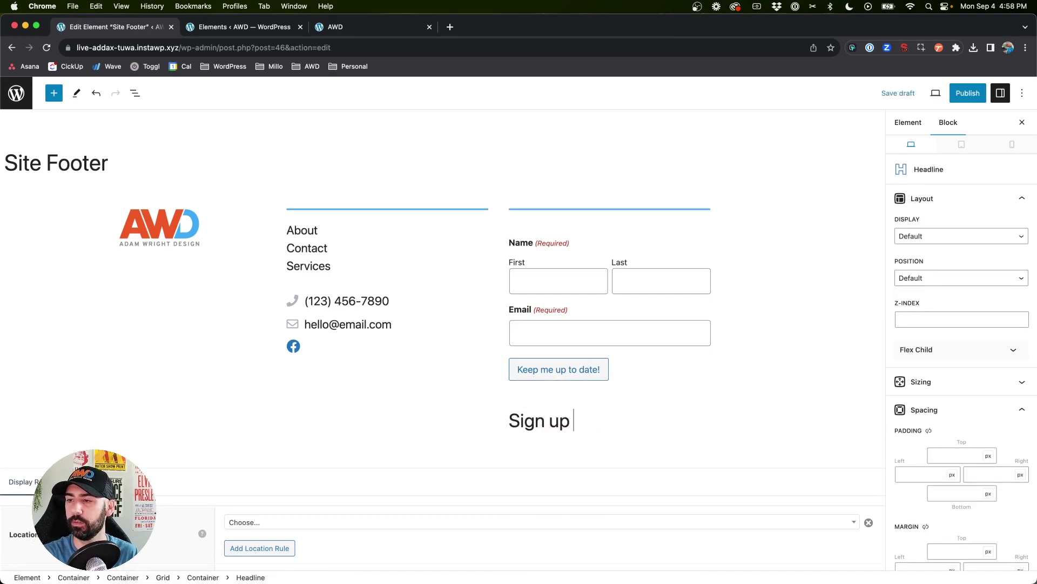
pyautogui.write('f ro our newsletter!')
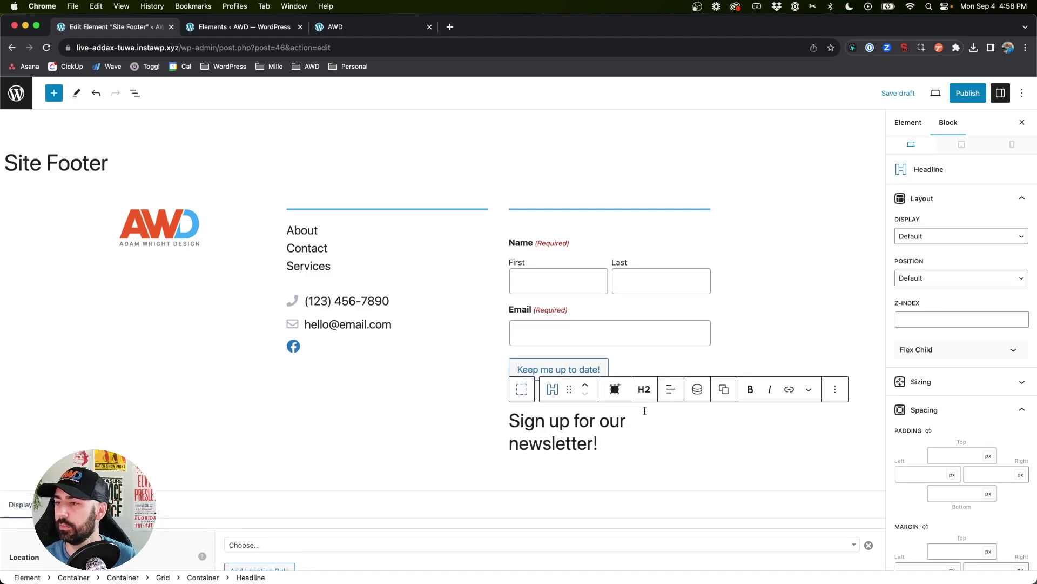
pyautogui.scroll(-10, 939, 429)
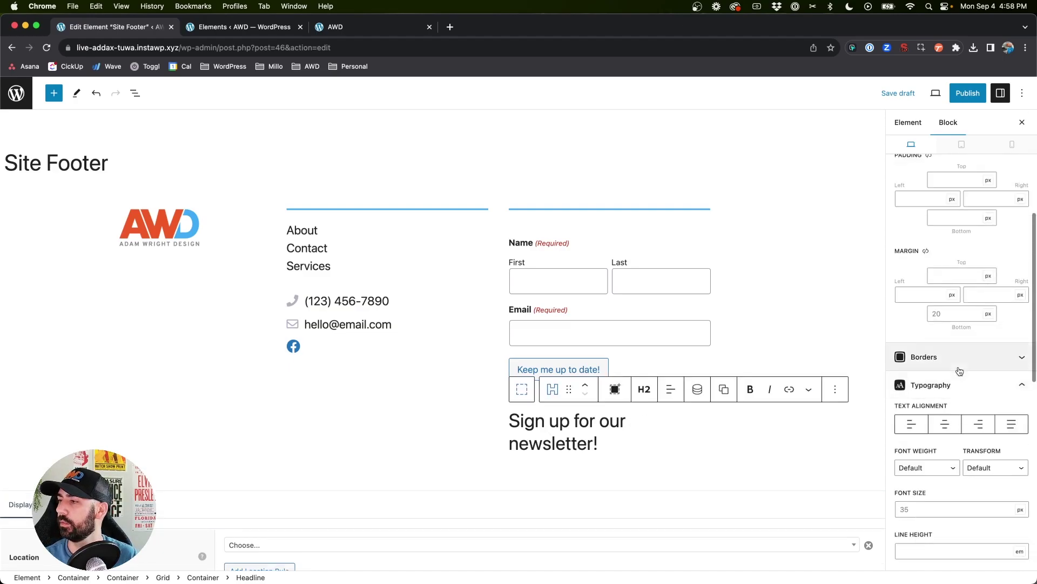
pyautogui.click(930, 422)
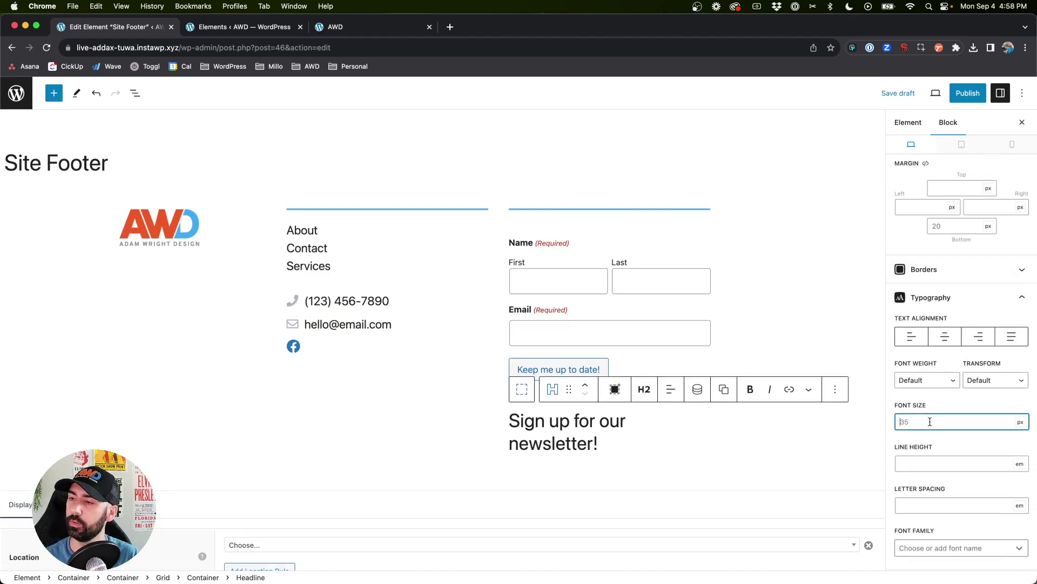
pyautogui.write('20')
# Move the heading above the form, set its bottom margin to 0, and save the draft
pyautogui.click(585, 384)
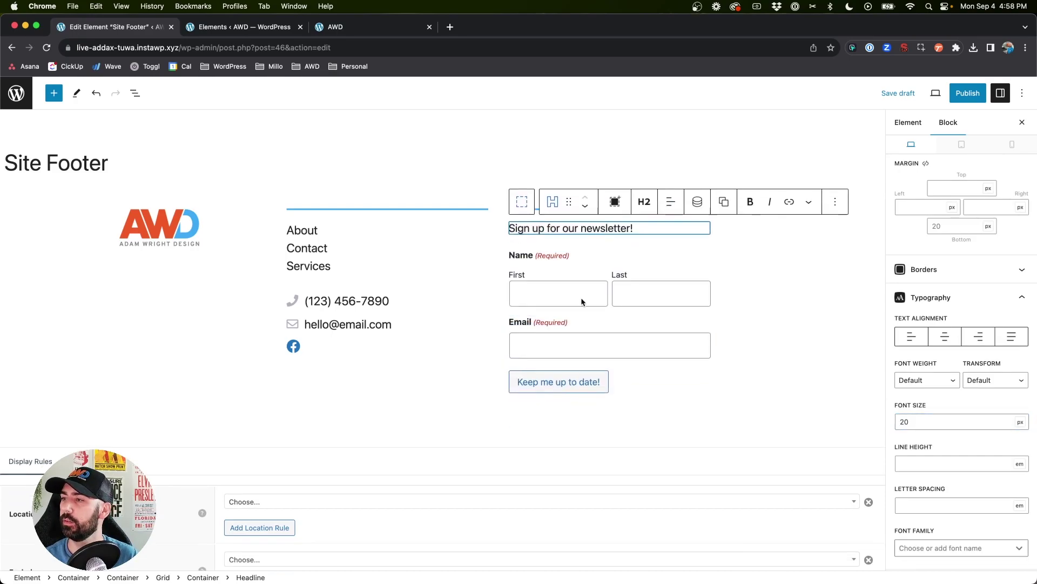
pyautogui.scroll(2, 949, 298)
pyautogui.click(951, 279)
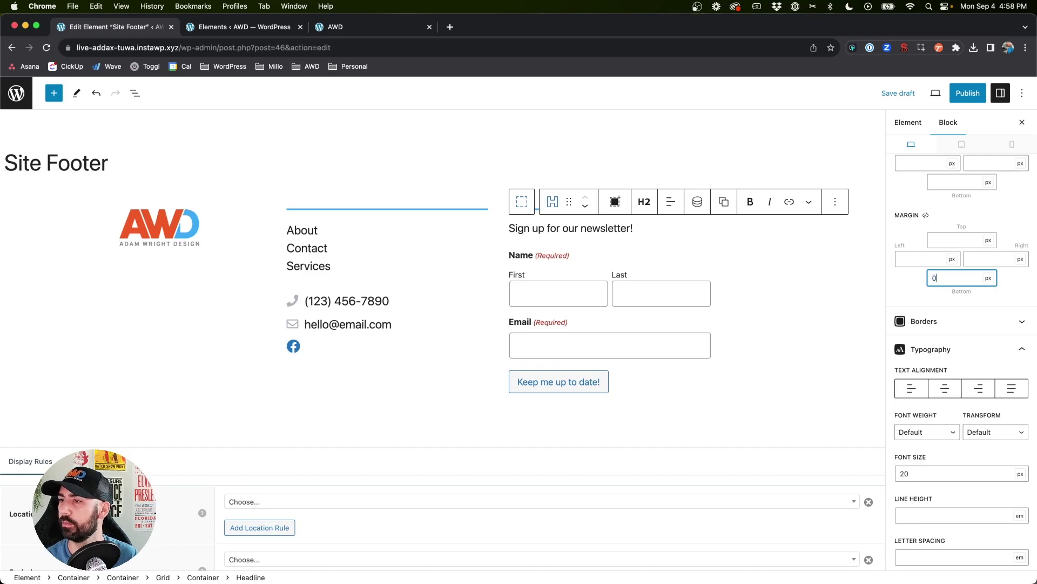
pyautogui.click(898, 94)
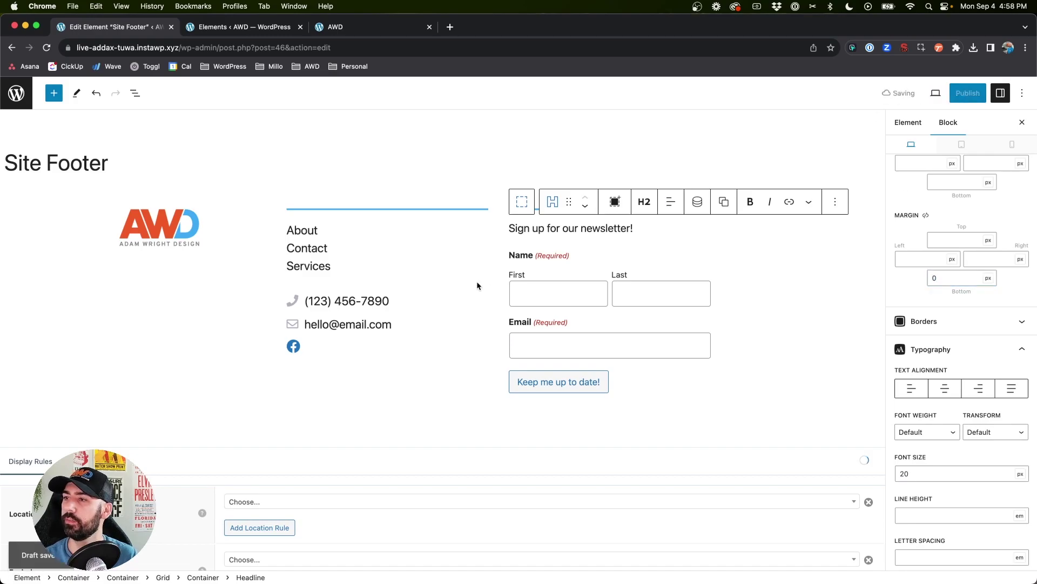
pyautogui.click(387, 265)
pyautogui.click(355, 408)
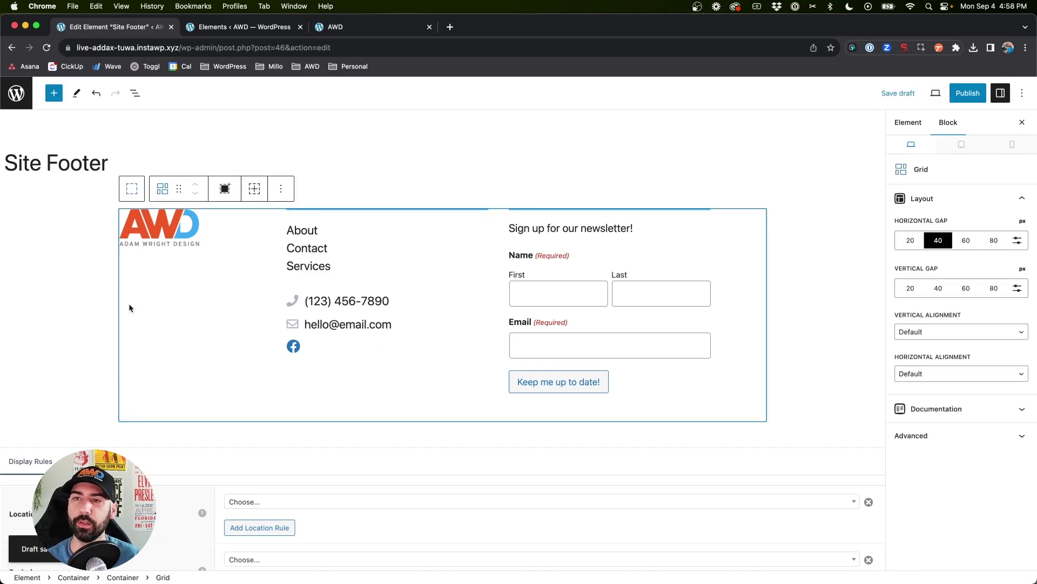
# Give the container around the footer grid a light grey background
pyautogui.click(133, 189)
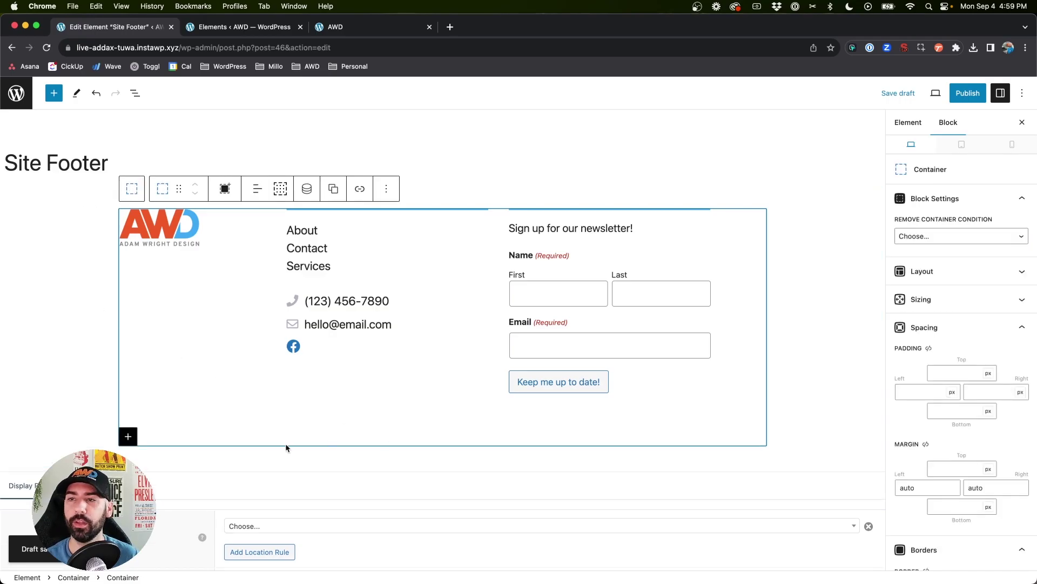
pyautogui.scroll(-10, 972, 449)
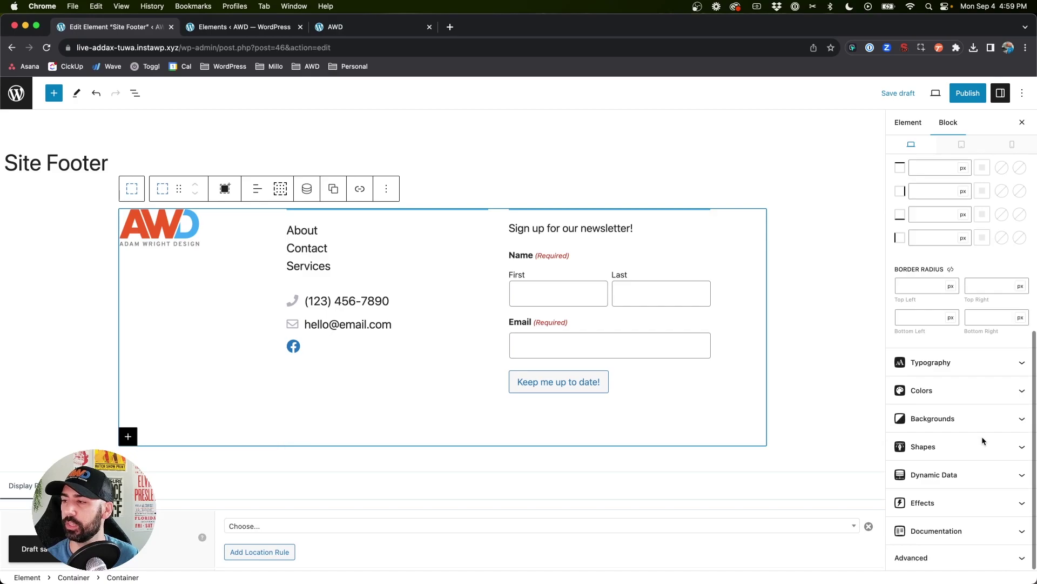
pyautogui.click(955, 393)
pyautogui.scroll(-3, 954, 396)
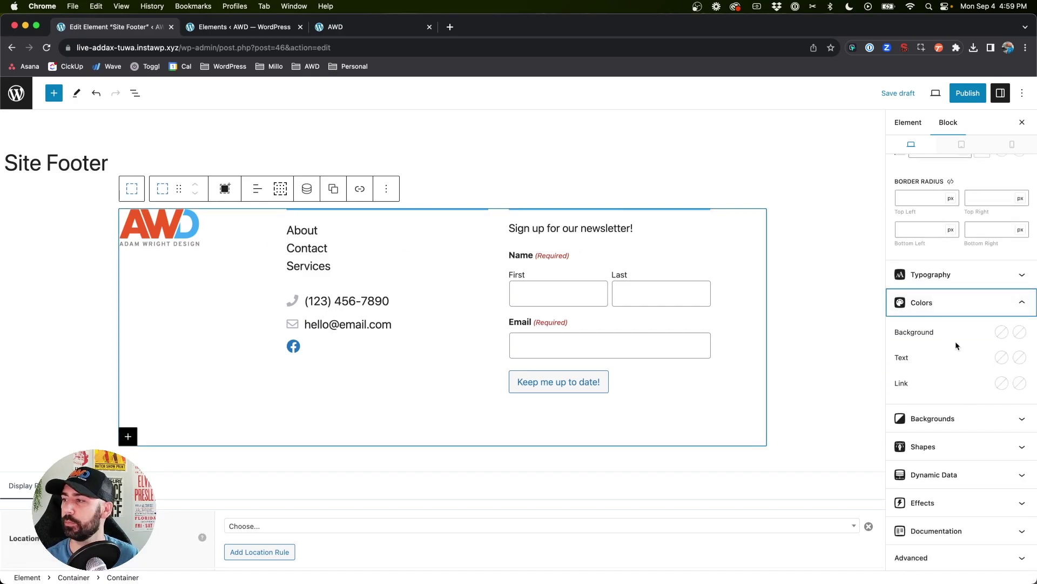
pyautogui.click(1003, 333)
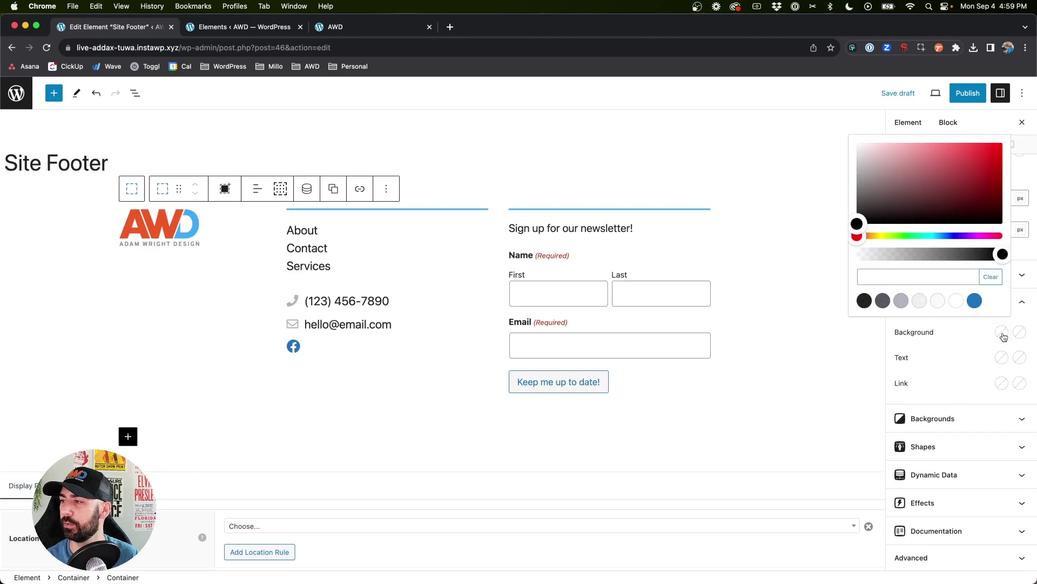
pyautogui.click(919, 300)
pyautogui.click(598, 266)
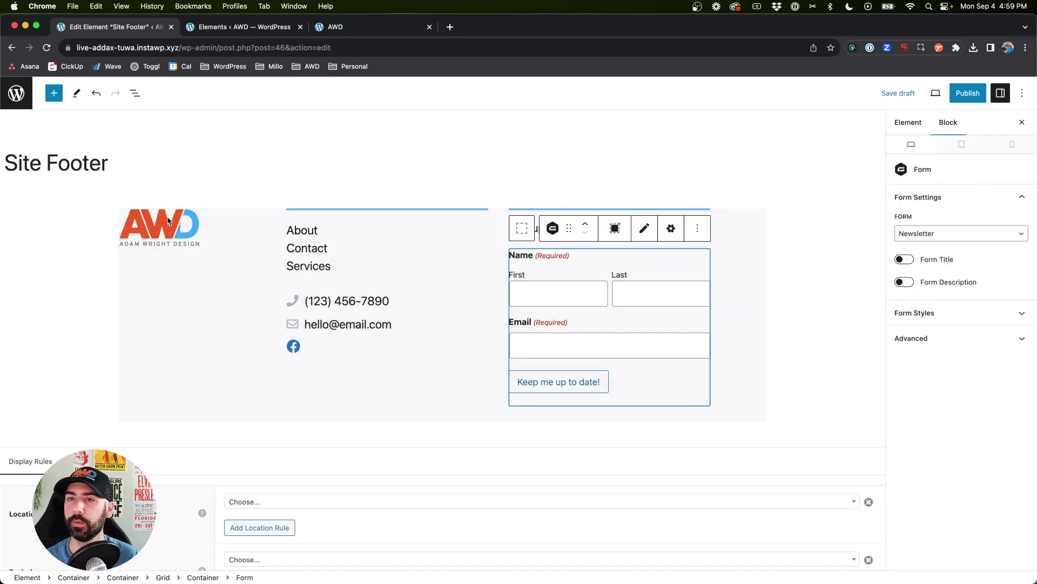
# Give the full-width outer footer container the base-2 light grey background
pyautogui.click(49, 200)
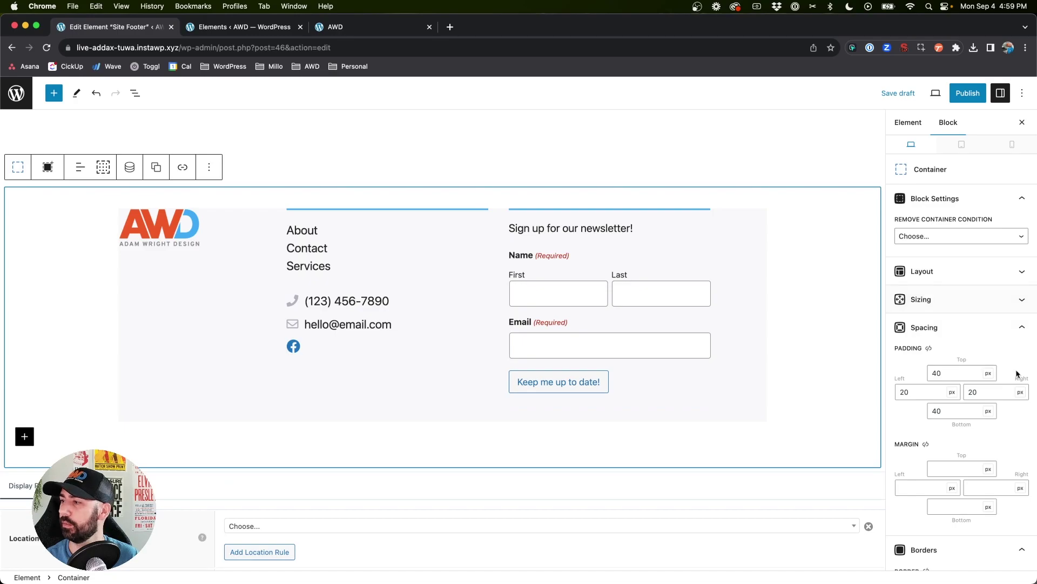
pyautogui.scroll(-6, 972, 373)
pyautogui.scroll(-2, 960, 375)
pyautogui.scroll(-1, 961, 375)
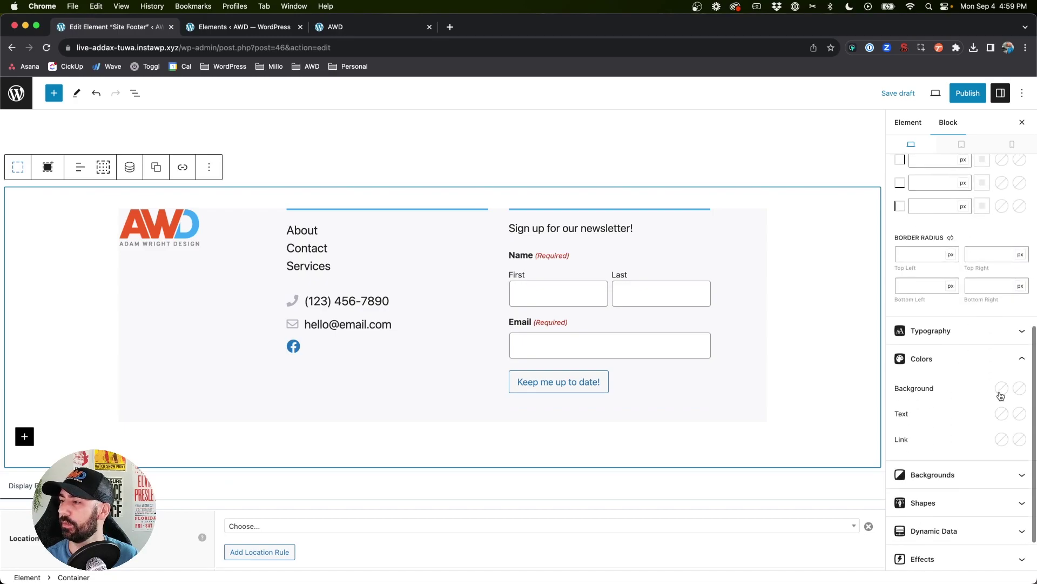
pyautogui.click(1002, 388)
pyautogui.click(919, 357)
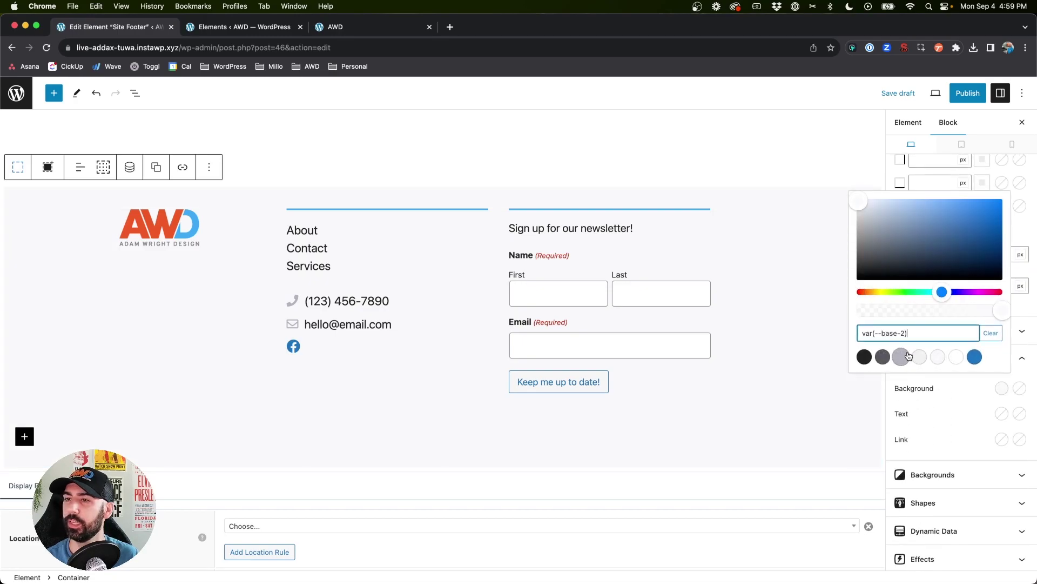
pyautogui.click(145, 355)
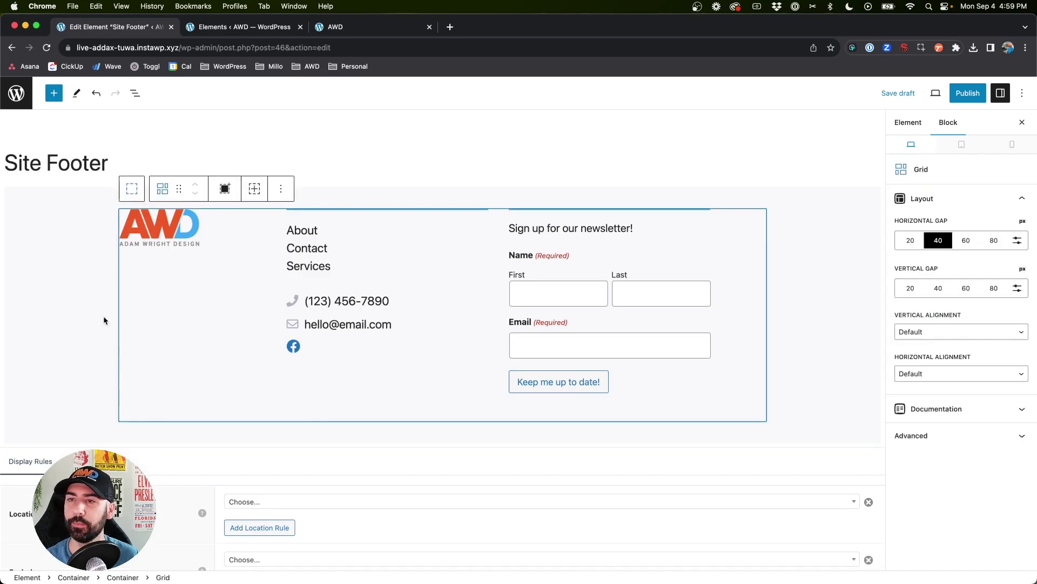
pyautogui.click(673, 158)
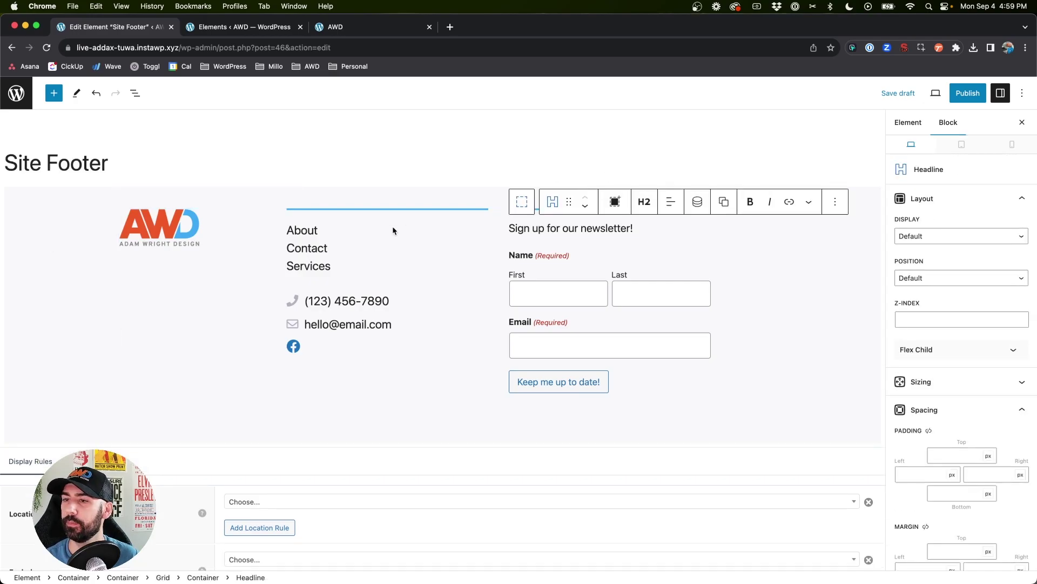
# Save the draft and set the Display Rules location to Entire Site
pyautogui.click(457, 160)
pyautogui.press('super+s')
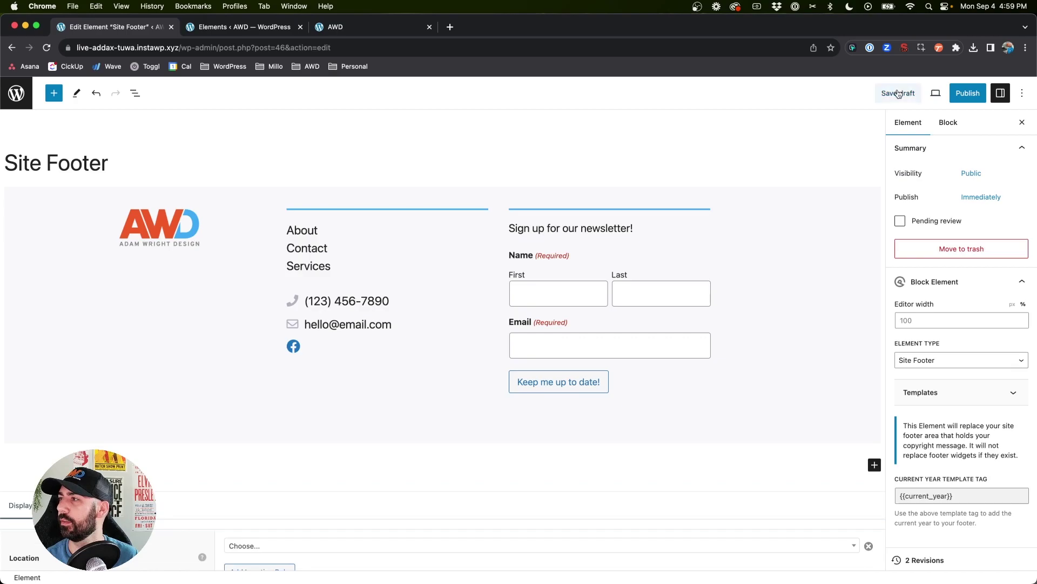
pyautogui.scroll(-1, 117, 192)
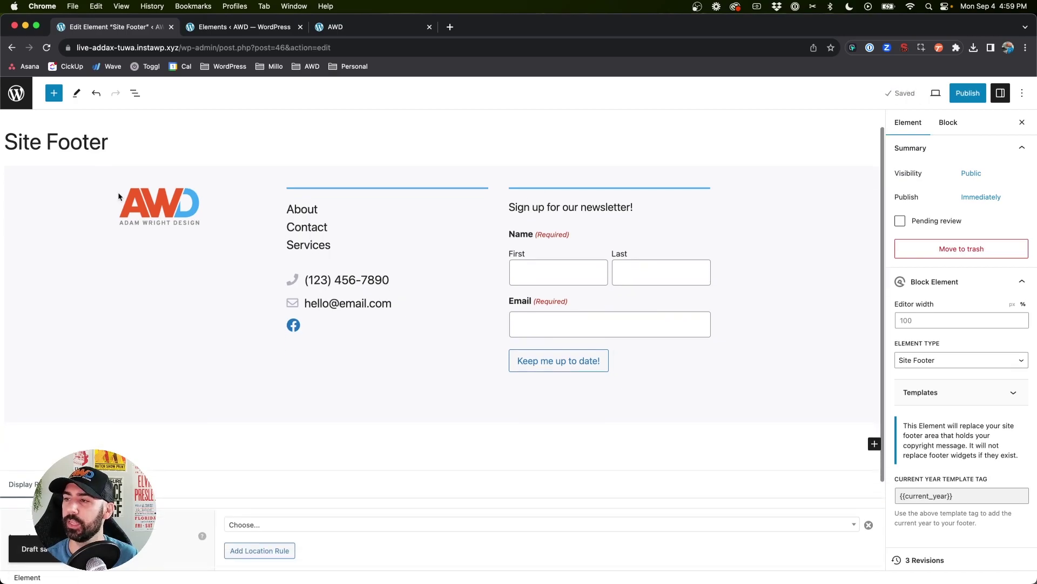
pyautogui.scroll(-4, 118, 193)
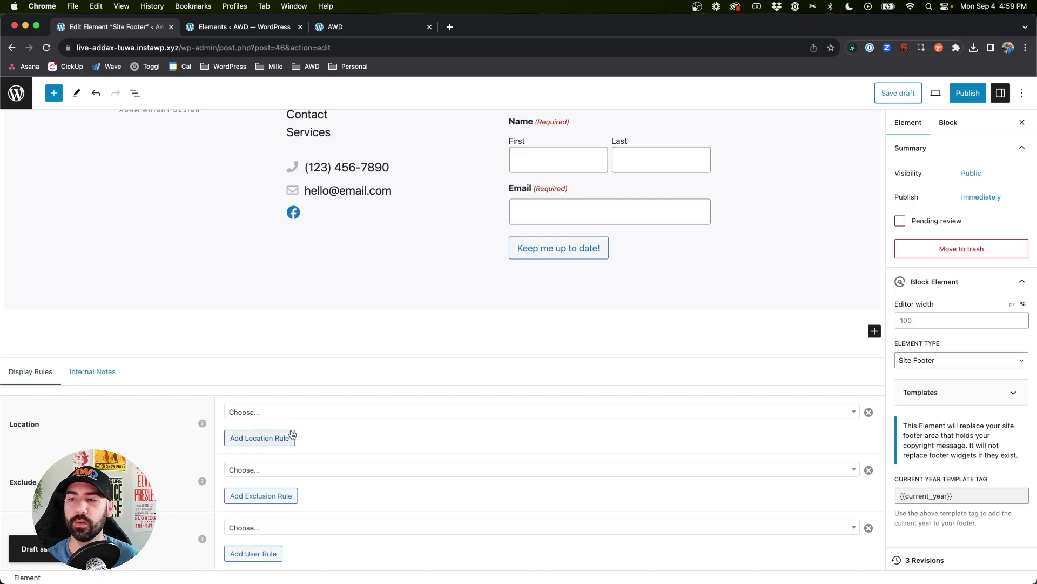
pyautogui.click(292, 413)
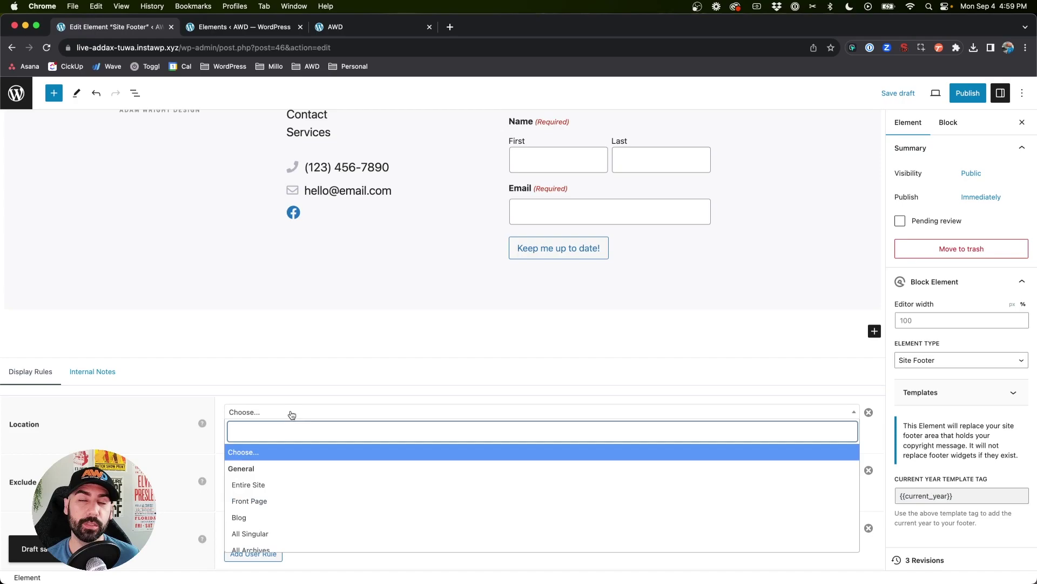
pyautogui.click(243, 481)
# Publish the Site Footer element and confirm the publish
pyautogui.click(967, 95)
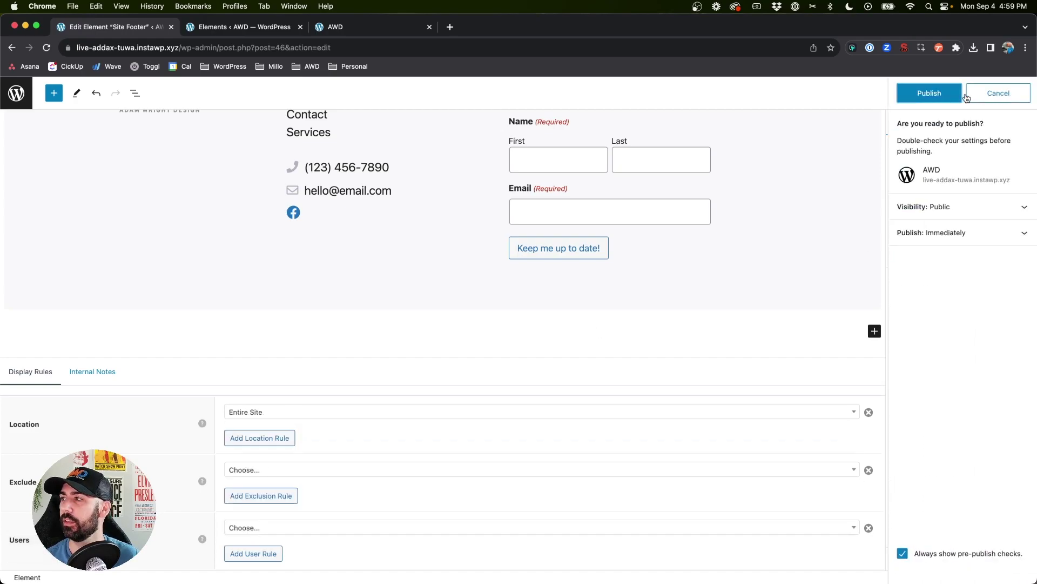
pyautogui.click(957, 95)
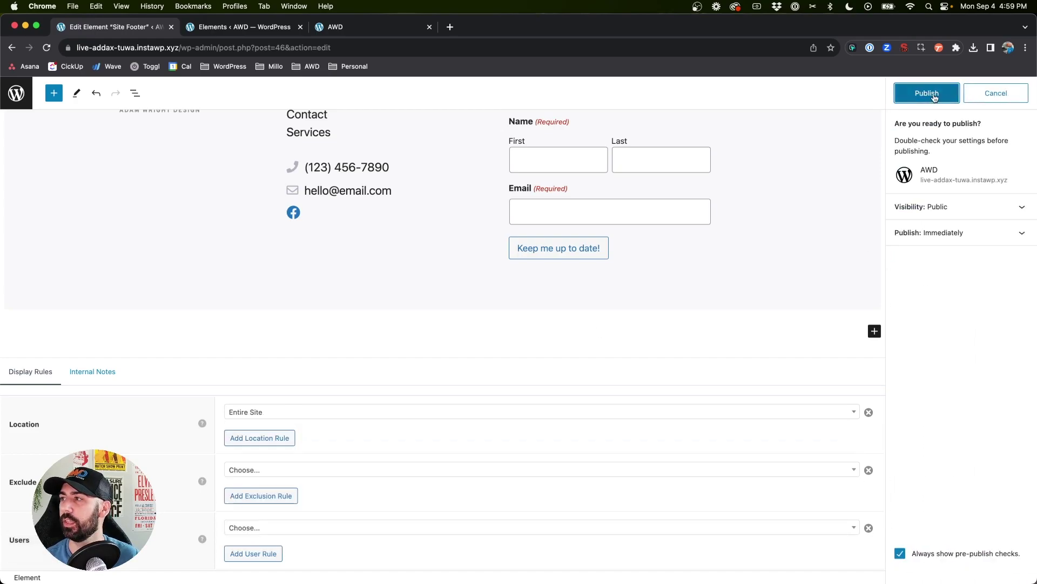
pyautogui.click(346, 29)
# Reload the live blog page, scroll to the new footer and try the newsletter name fields
pyautogui.scroll(-15, 259, 135)
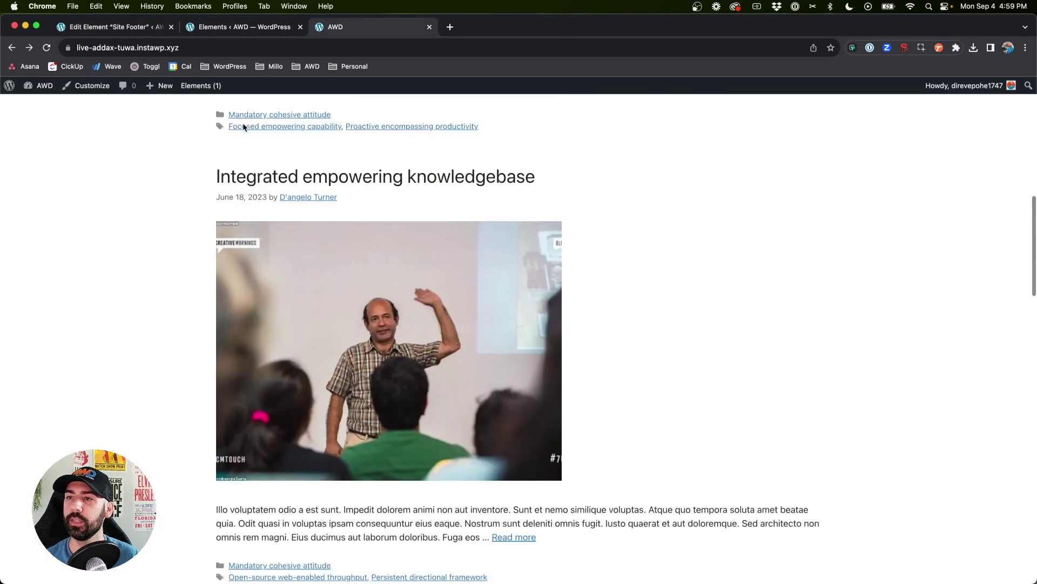
pyautogui.press('super+r')
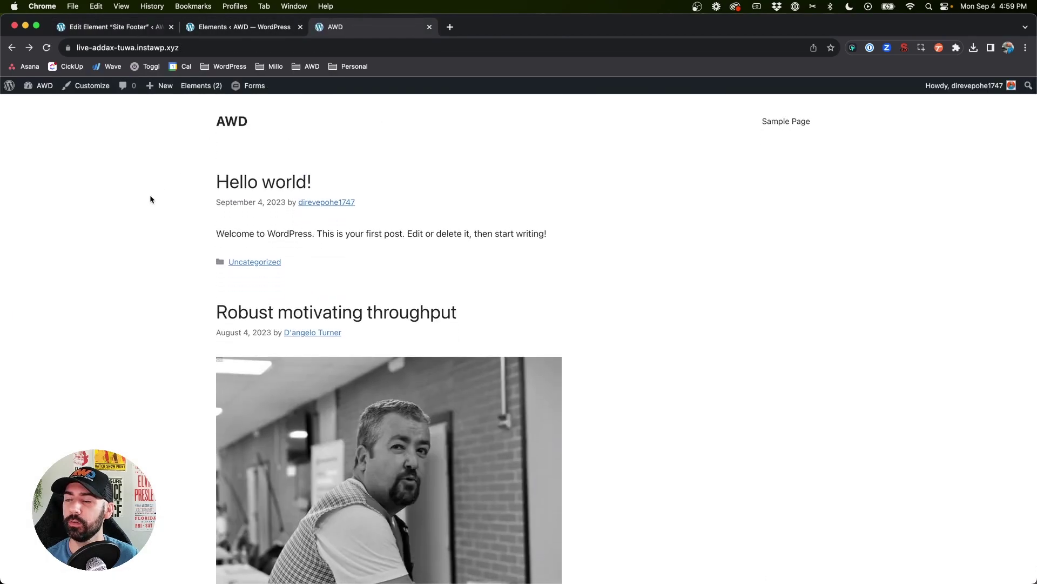
pyautogui.scroll(-20, 151, 200)
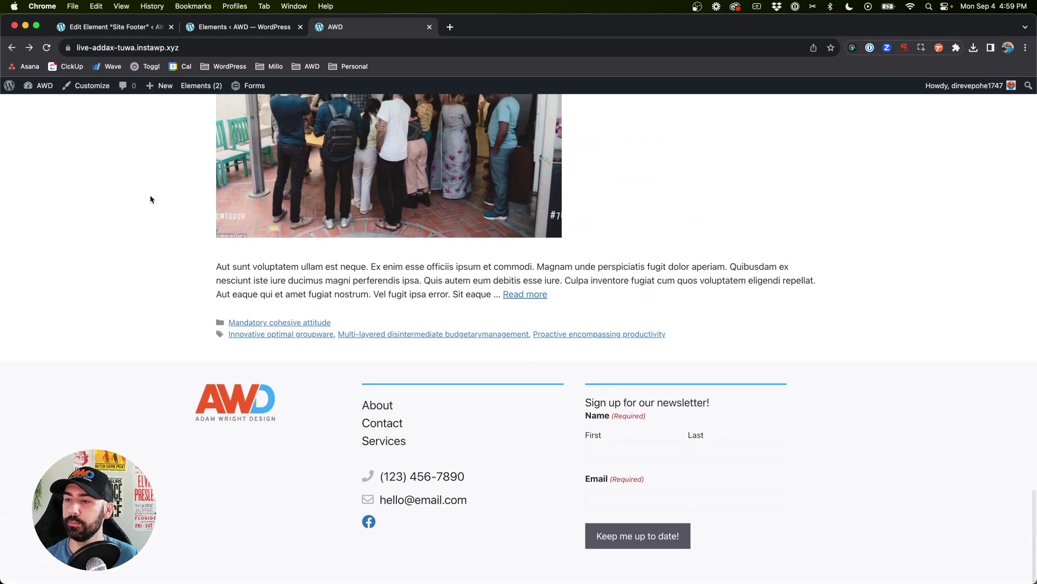
pyautogui.click(632, 451)
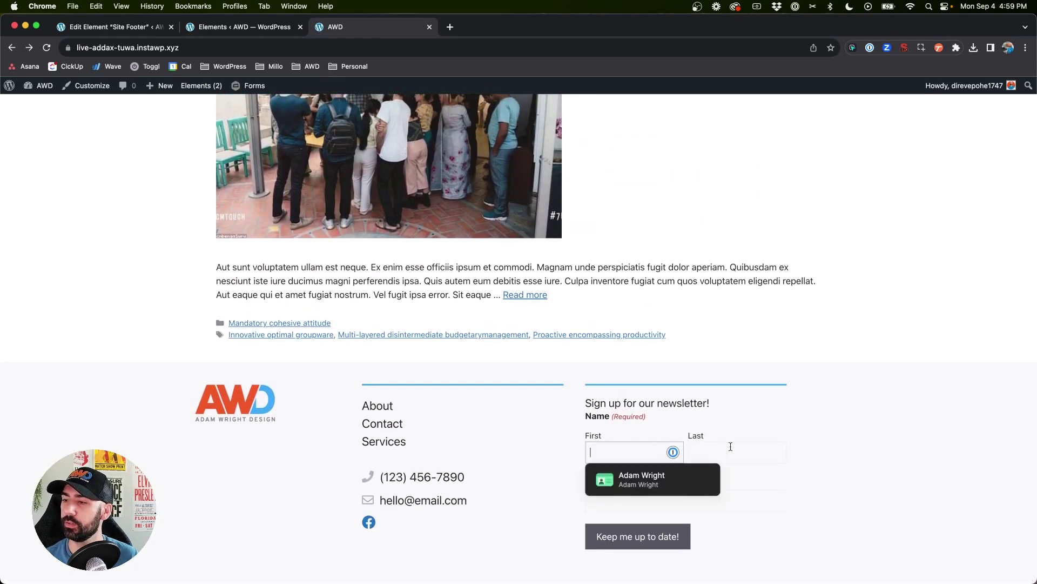
pyautogui.click(730, 447)
pyautogui.click(887, 455)
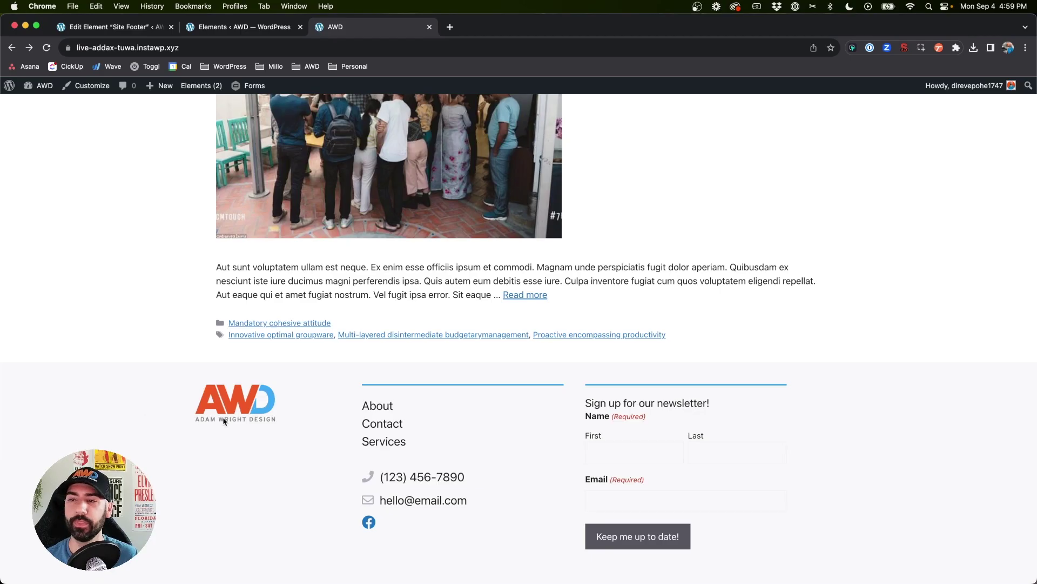